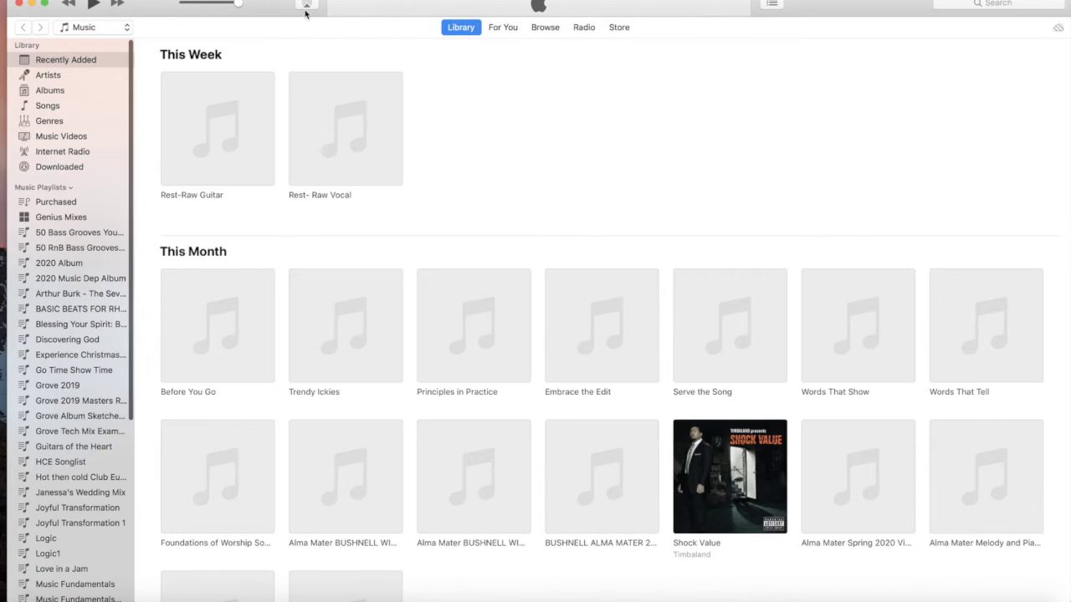
- Get the iTunes window out of the way and switch to Logic Pro X
key(ctrl+super+f)
drag(632, 135, 611, 116)
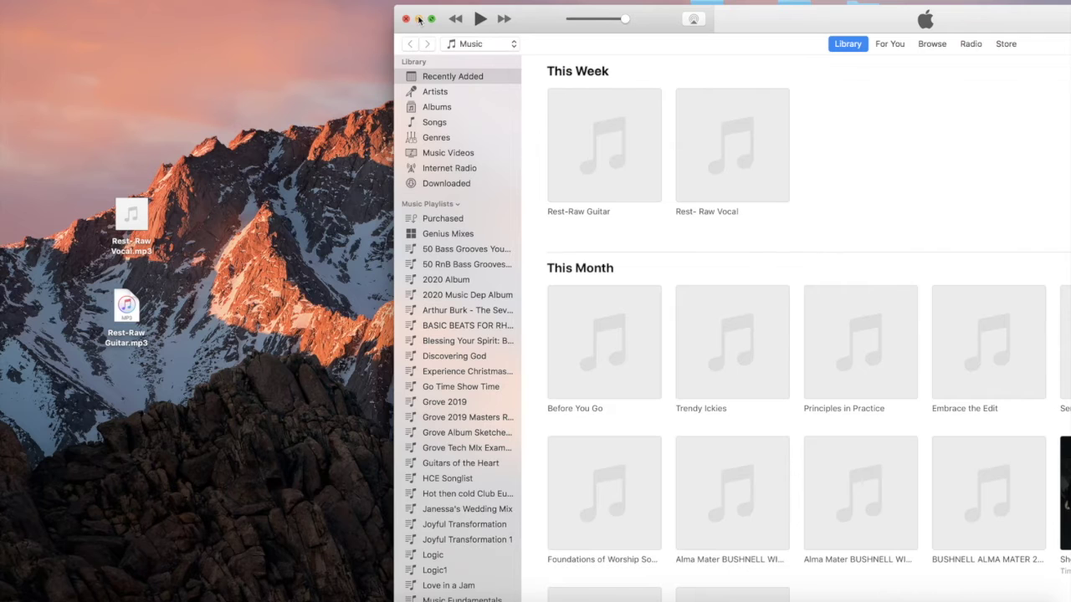
key(super+h)
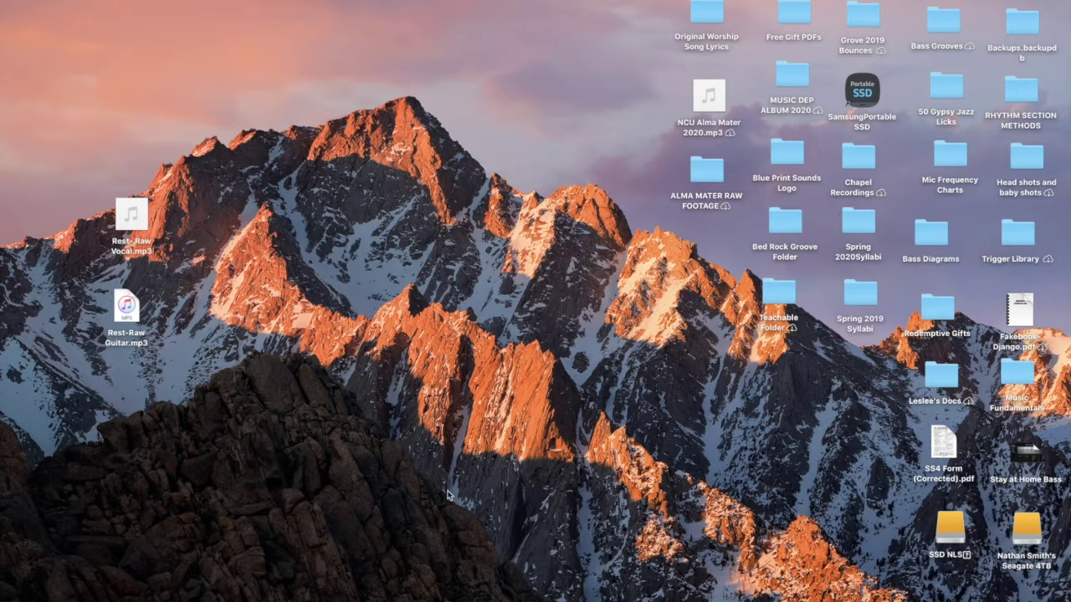
mouse_move(383, 597)
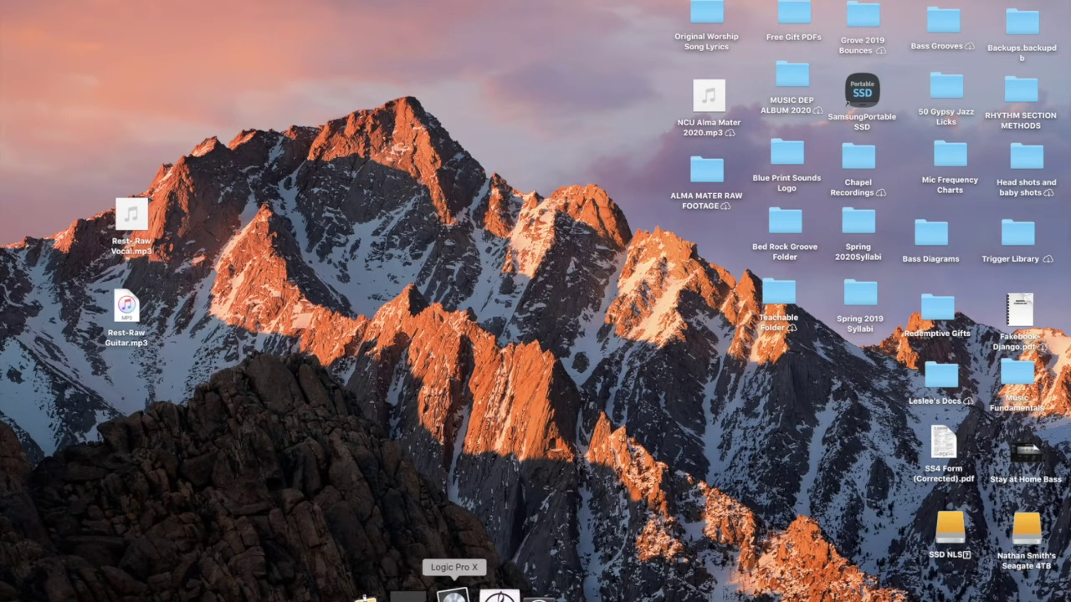
click(452, 596)
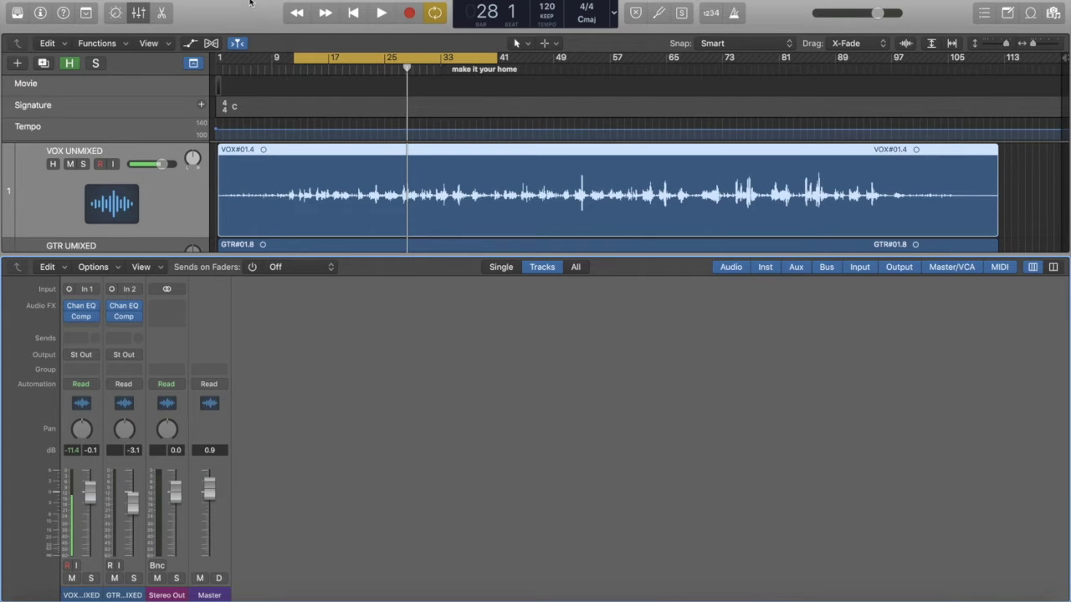
- Create a new project with two audio tracks, closing the current project, and hide the inspector
click(108, 0)
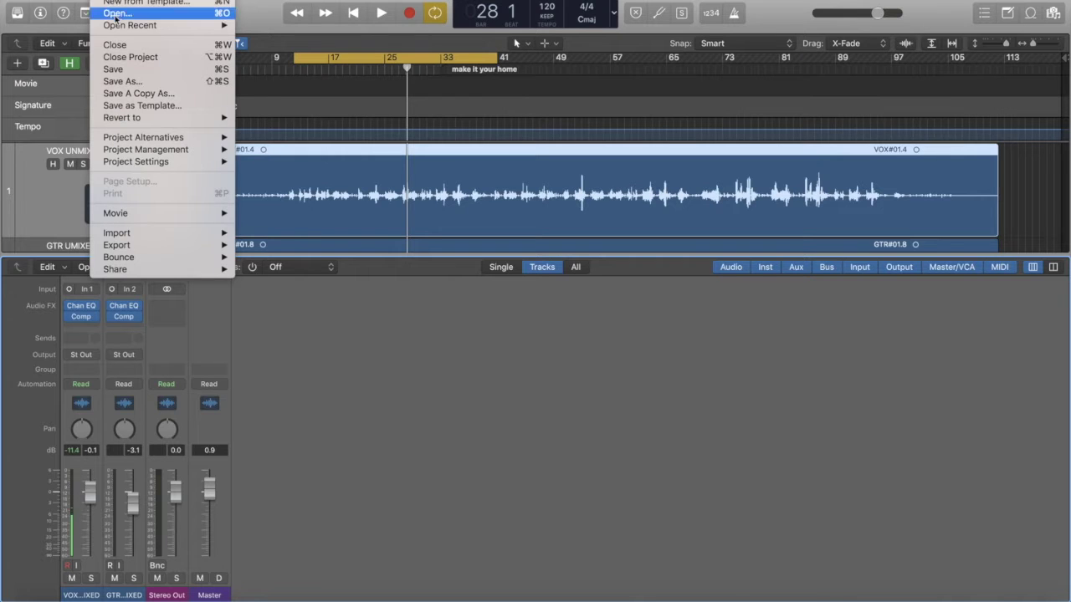
click(142, 1)
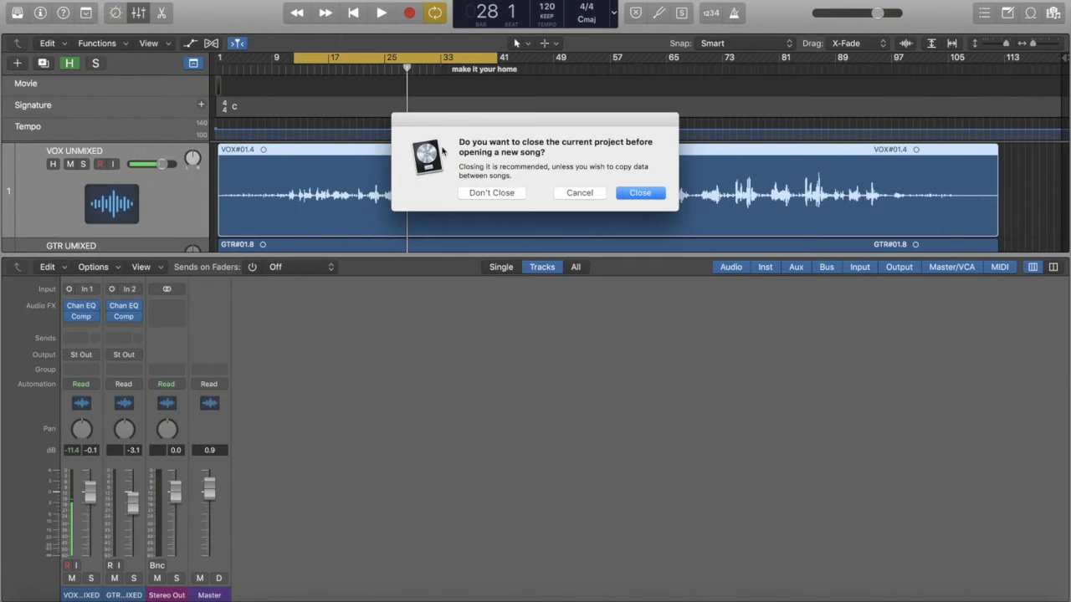
click(641, 195)
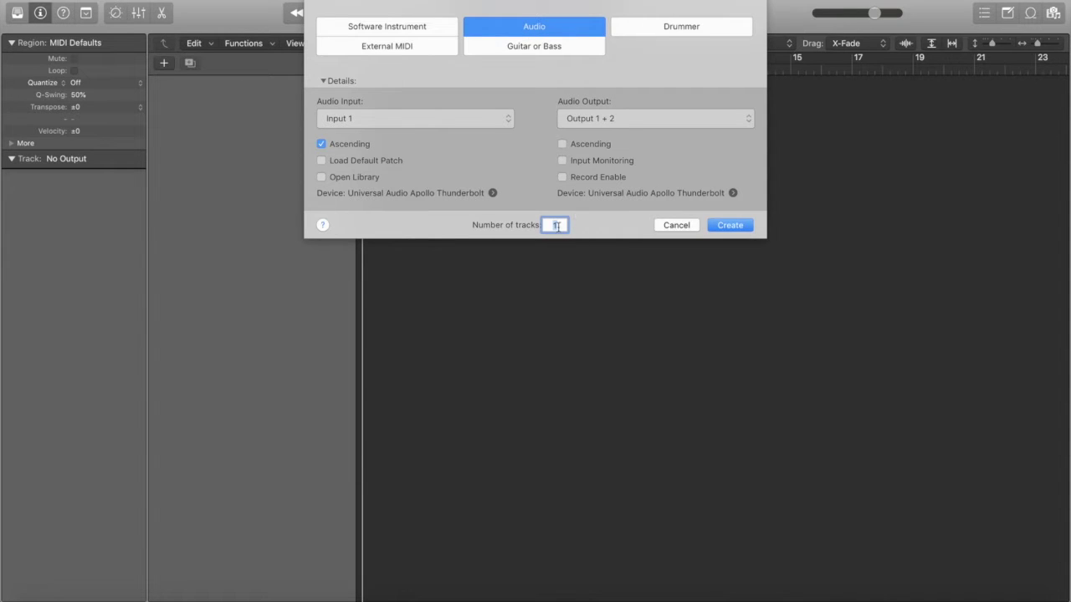
click(738, 226)
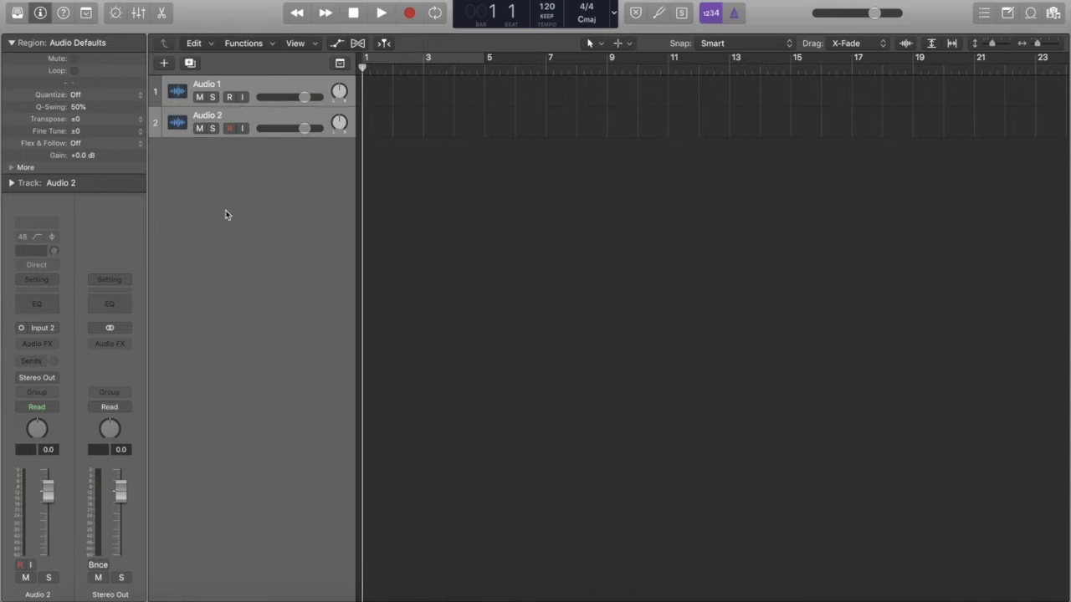
click(41, 12)
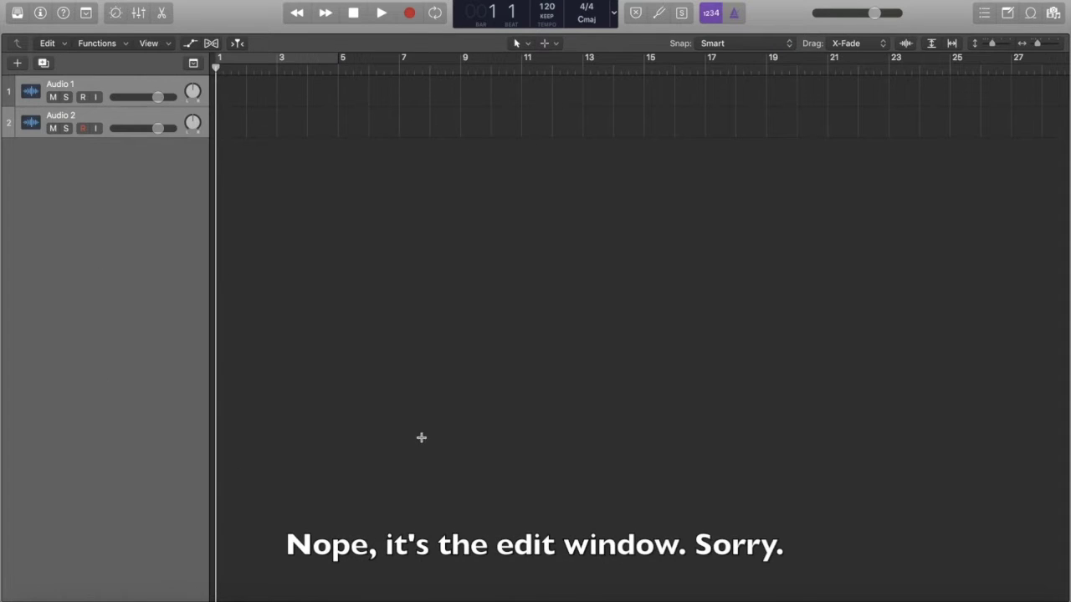
- Show the mixer below the empty audio tracks to view their channel strips, and hide it again
click(139, 13)
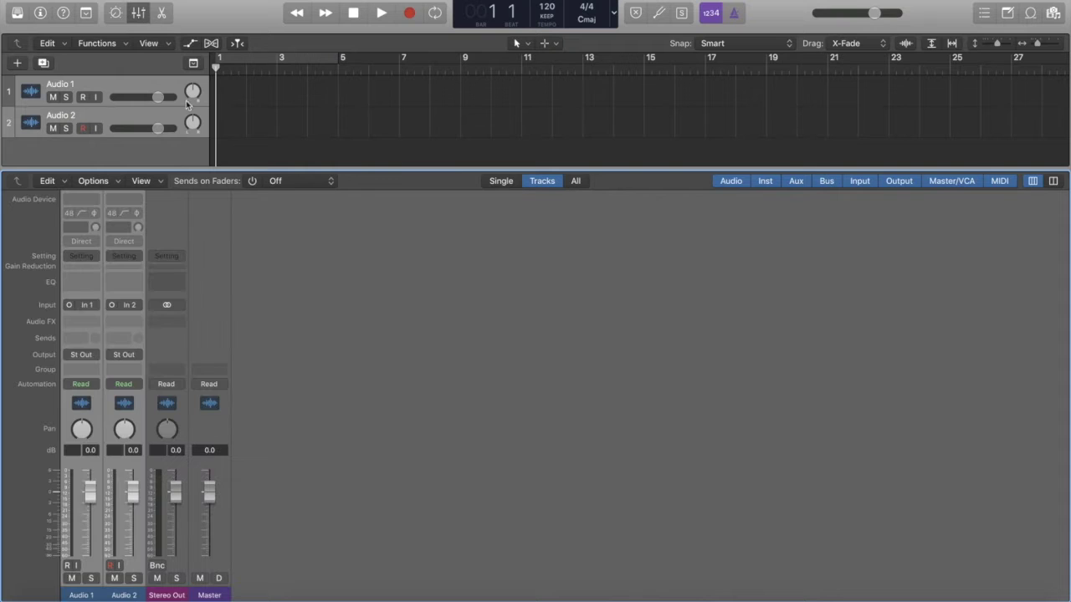
click(139, 12)
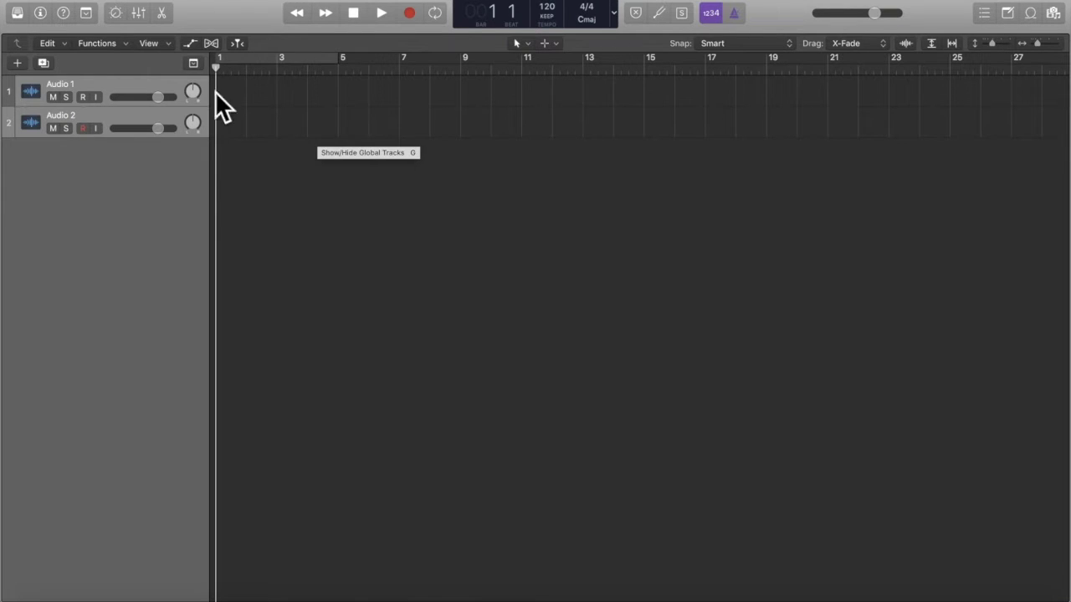
click(137, 13)
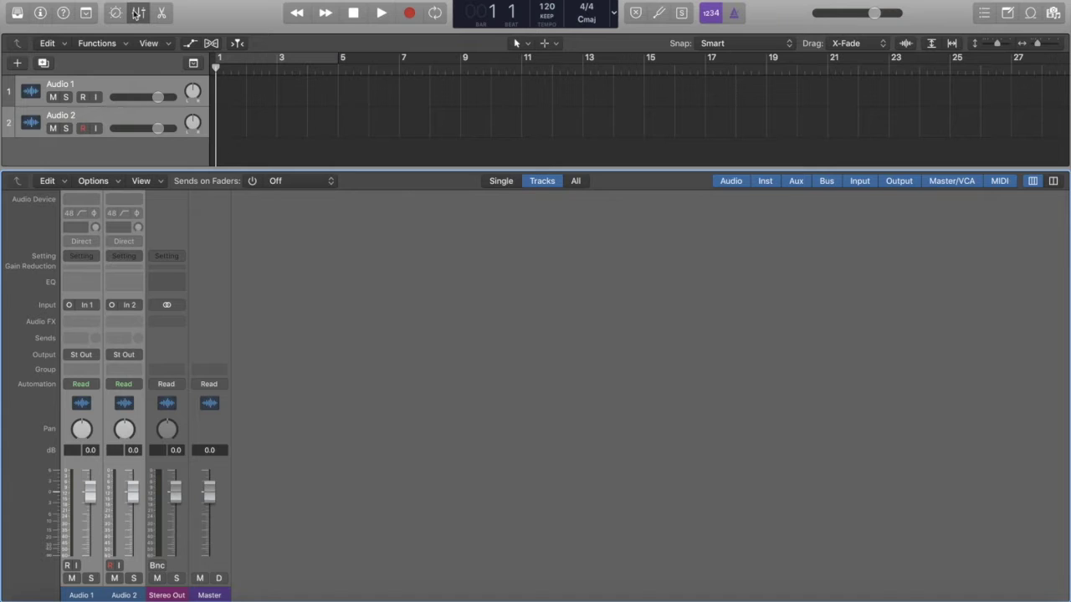
click(138, 12)
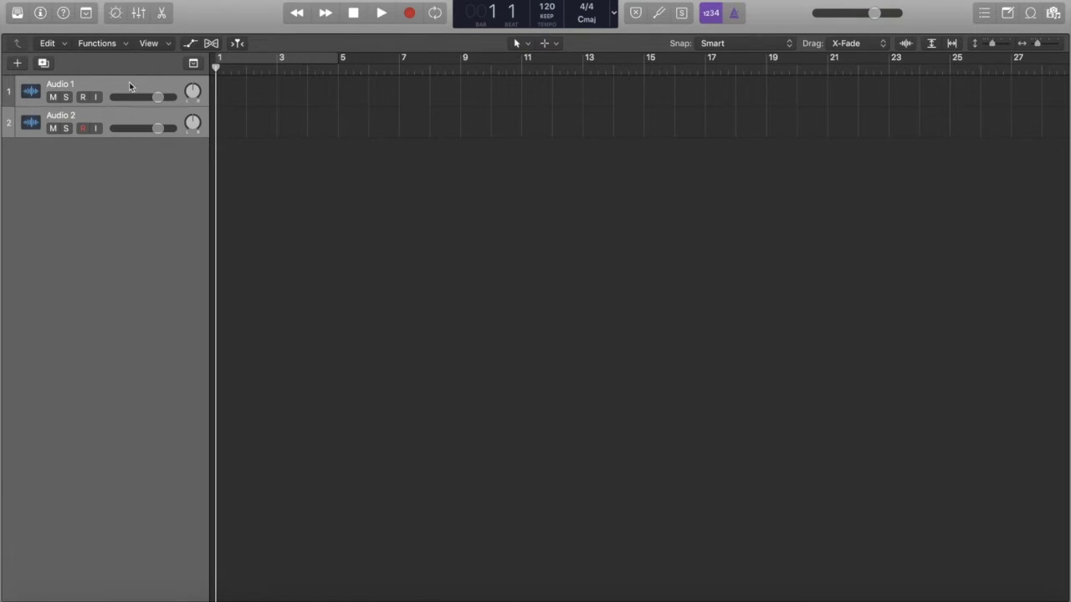
- Turn on Quick Help to read descriptions of the control bar and track controls, and turn it off again
click(64, 14)
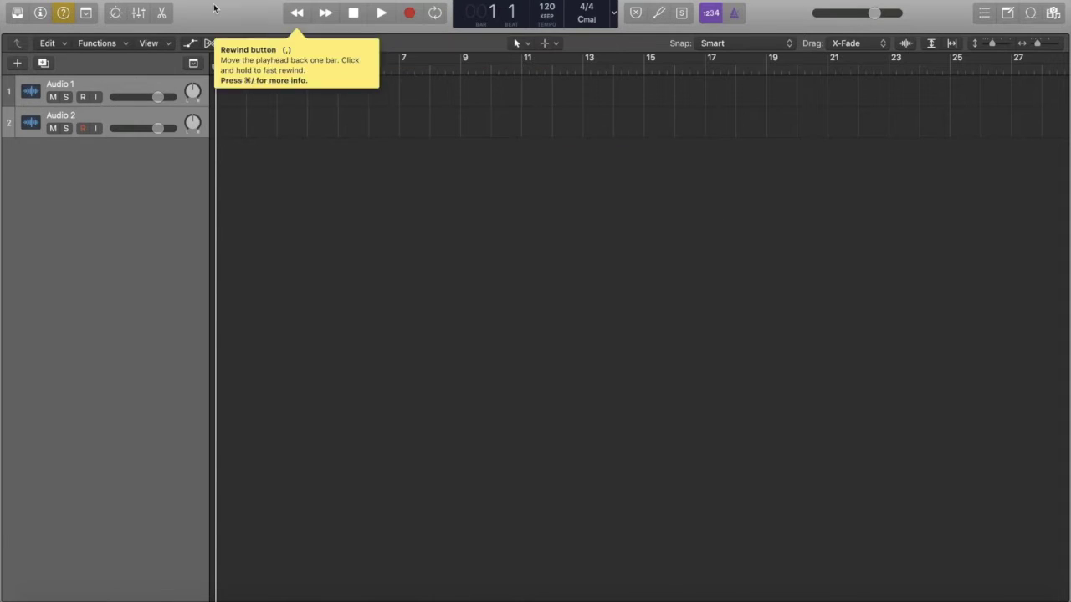
mouse_move(64, 14)
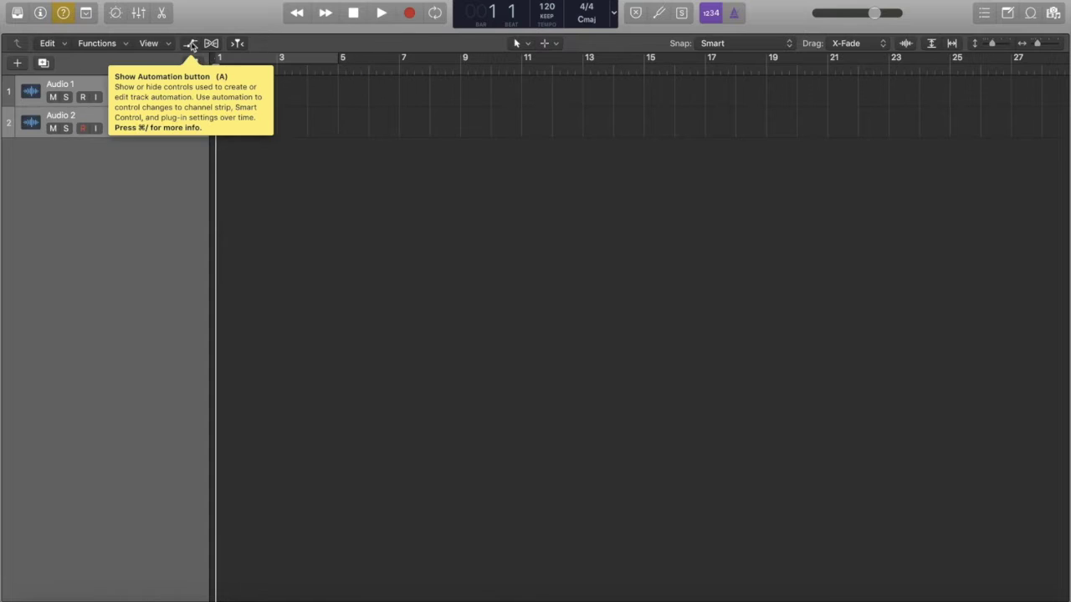
click(68, 21)
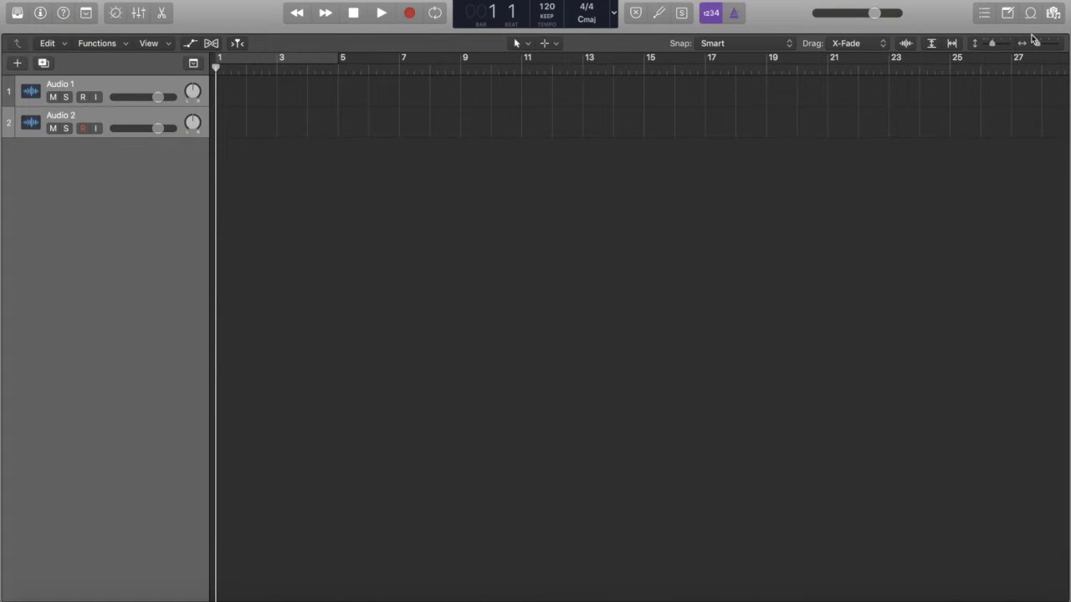
- Show the file browser and open the Desktop folder among all files
click(1053, 14)
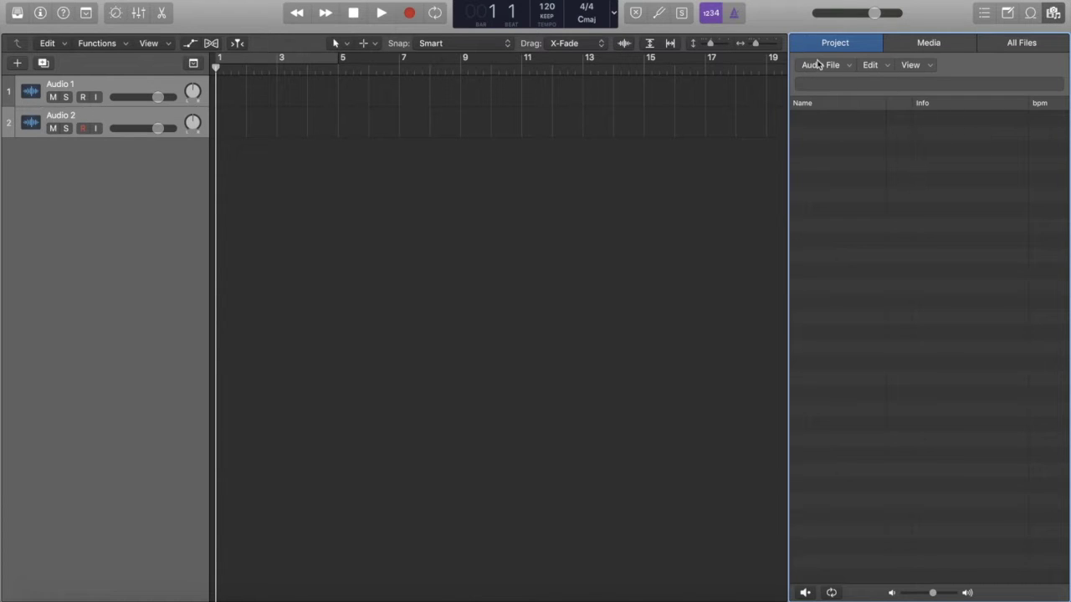
click(927, 44)
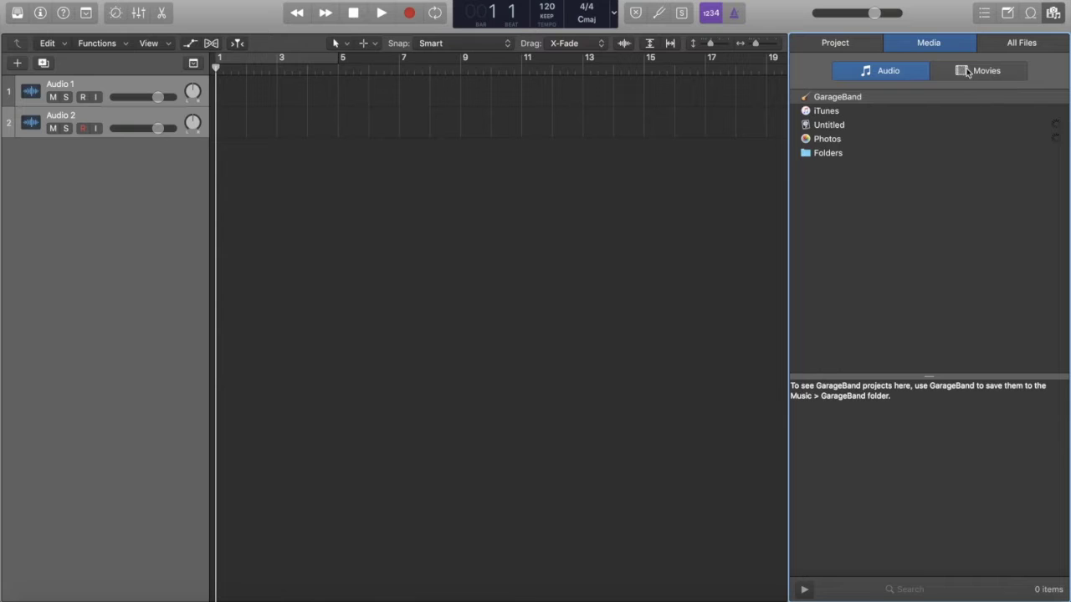
click(1022, 44)
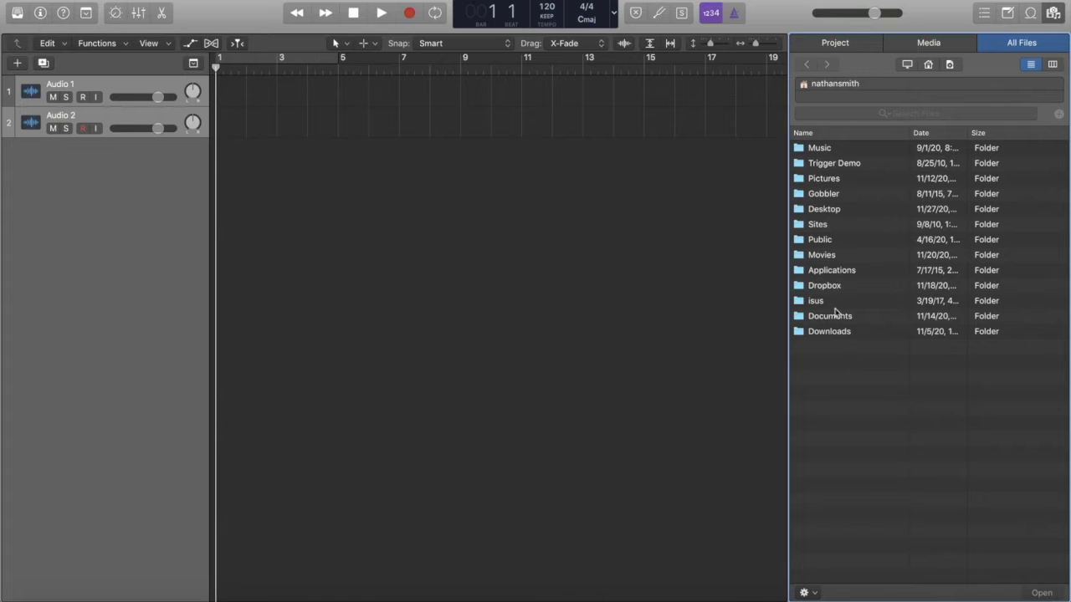
click(827, 213)
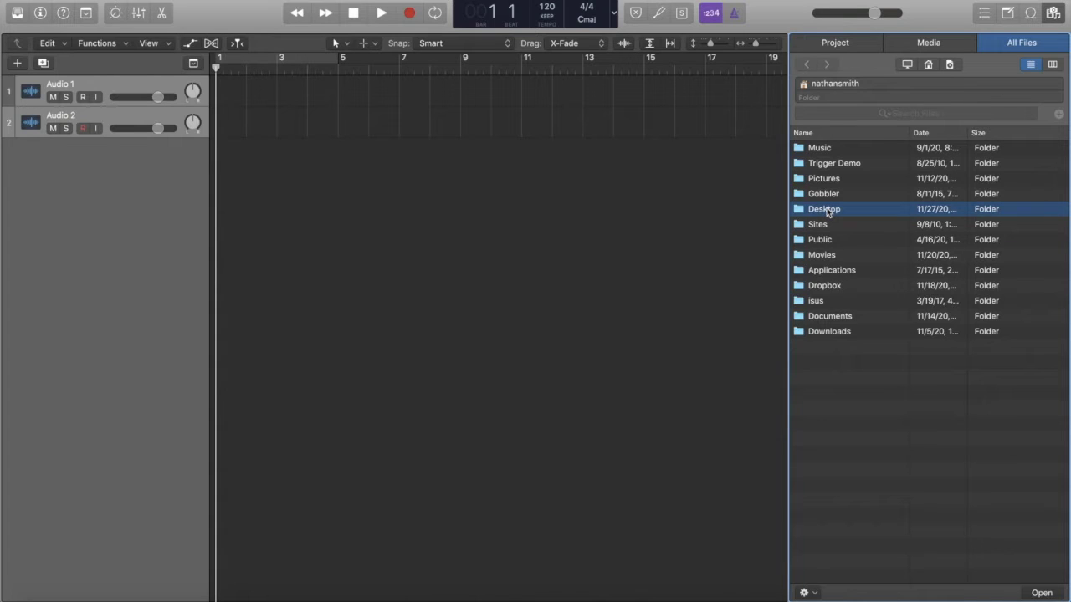
double_click(827, 213)
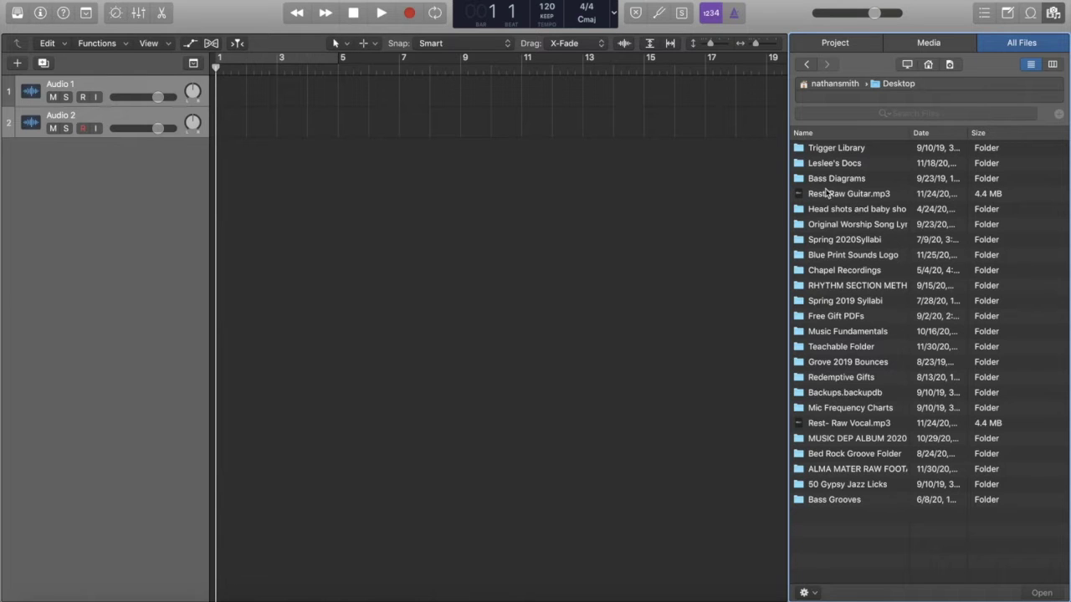
- Place Rest-Raw Guitar.mp3 and Rest- Raw Vocal.mp3 on separate tracks from bar 1, close the file browser, and order the vocal above the guitar
drag(835, 199, 234, 97)
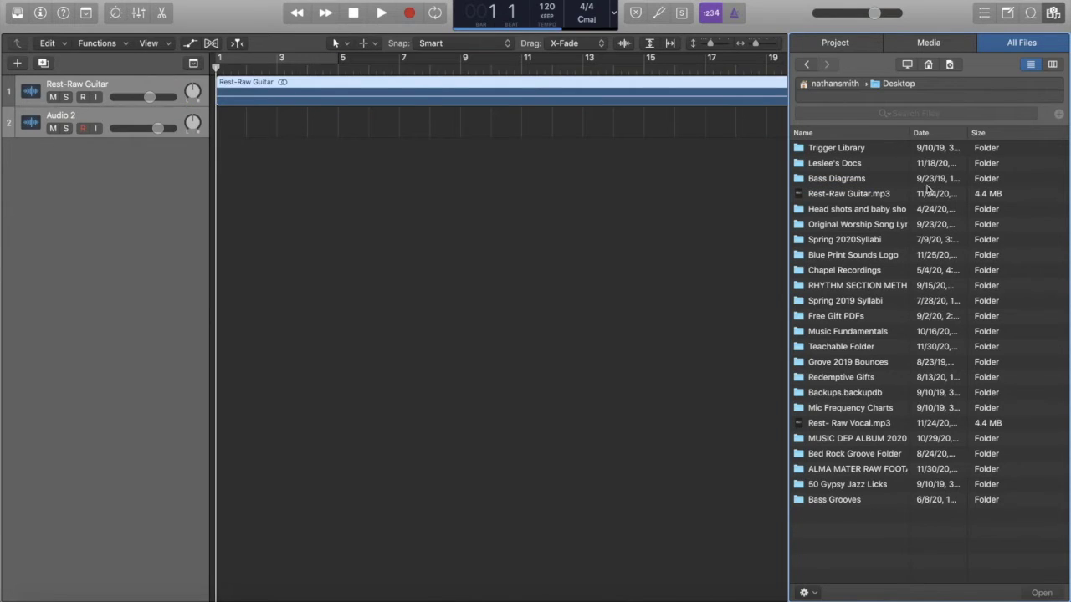
drag(864, 425, 167, 119)
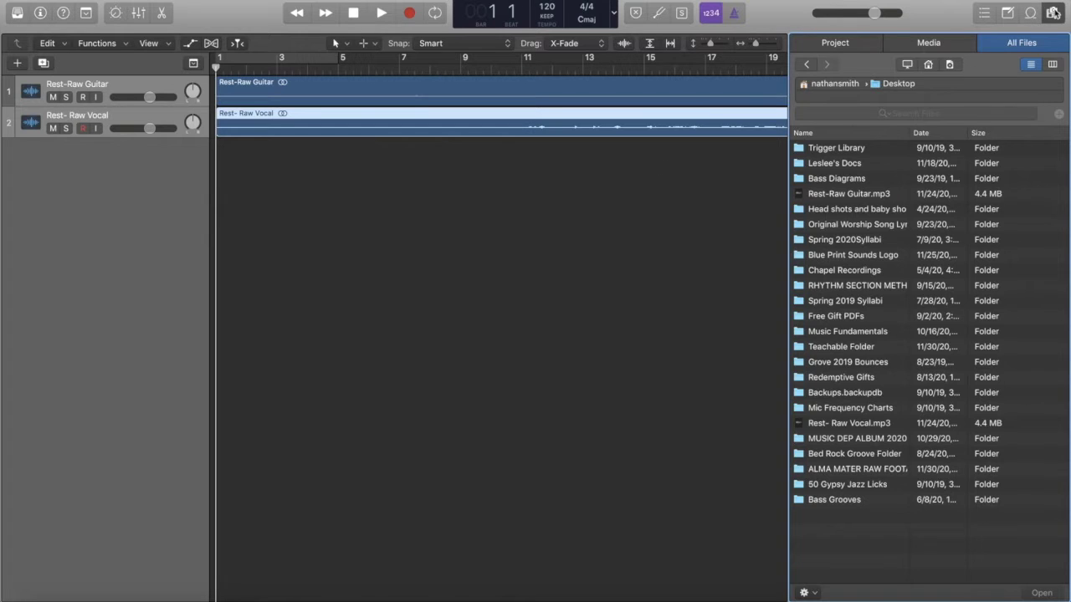
click(1053, 13)
drag(32, 123, 39, 102)
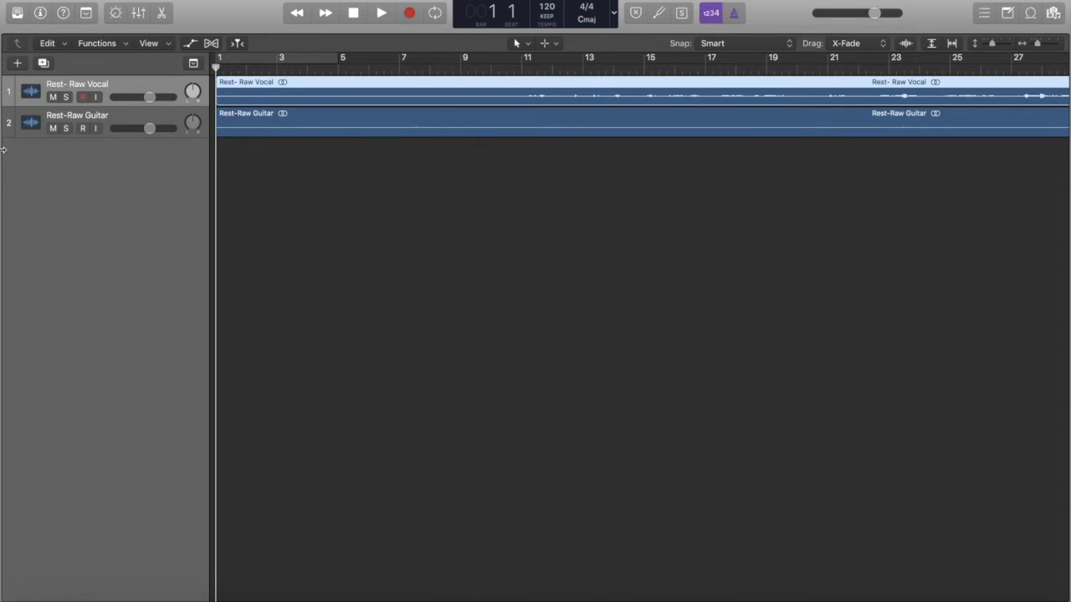
mouse_move(37, 130)
mouse_down()
mouse_move(40, 86)
mouse_move(31, 120)
mouse_up()
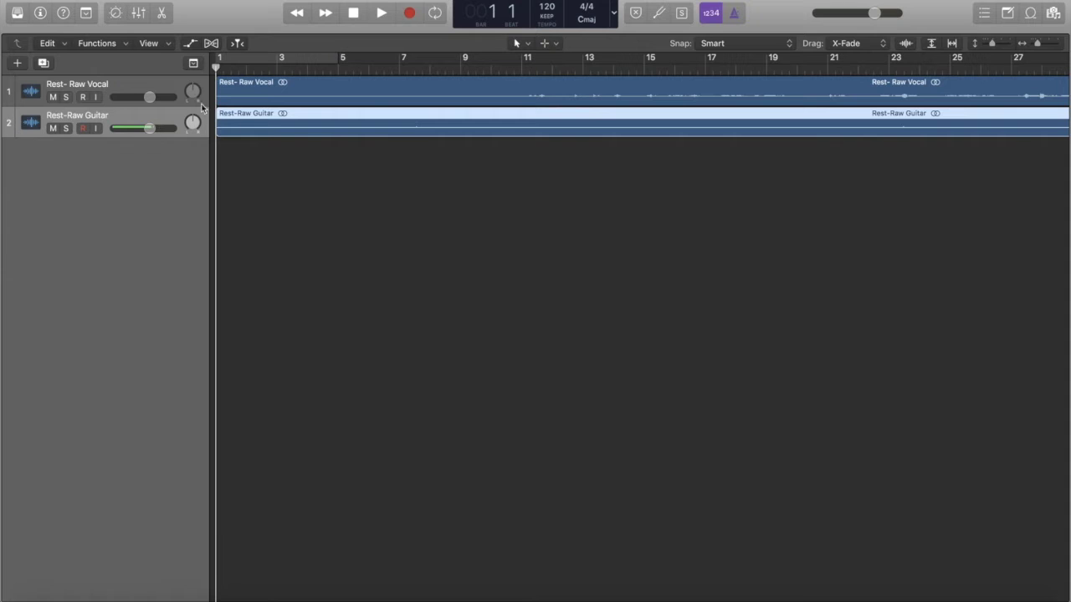
- Show the mixer and set the input of both the guitar and vocal channel strips to No Input
click(138, 12)
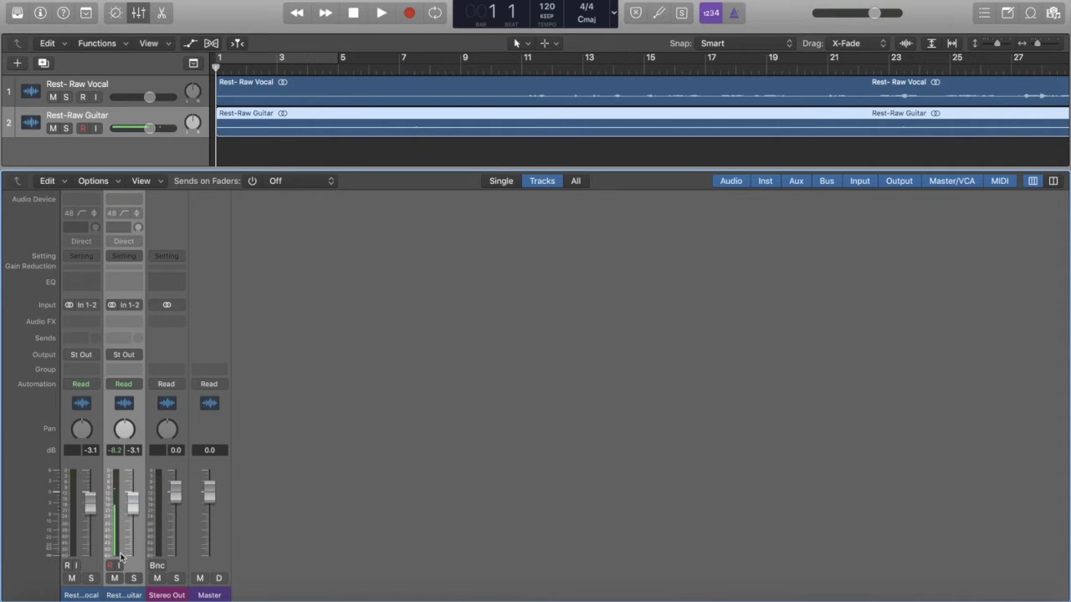
click(125, 306)
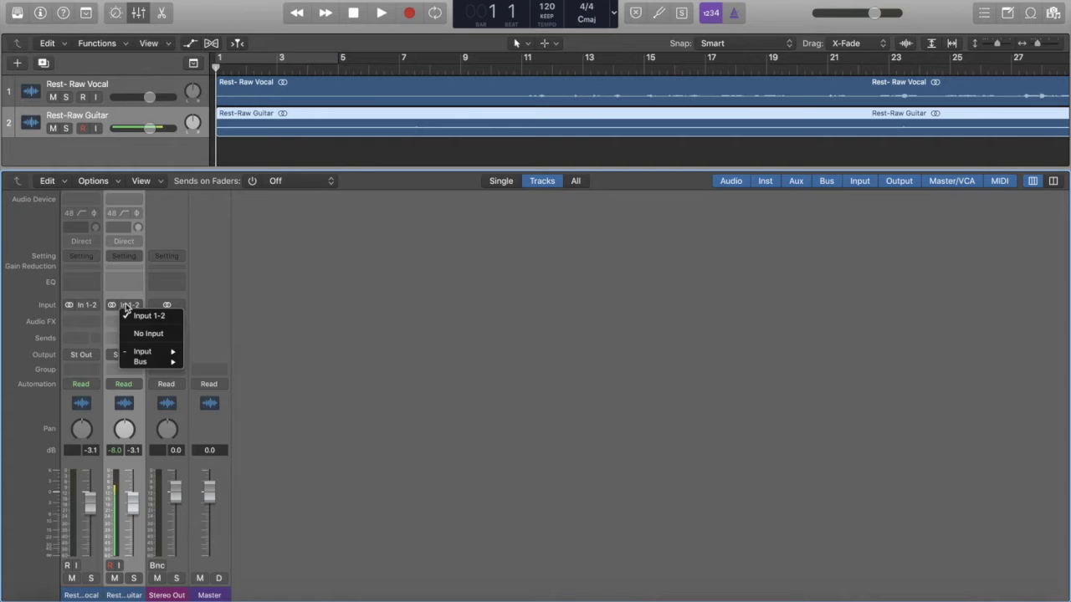
click(81, 326)
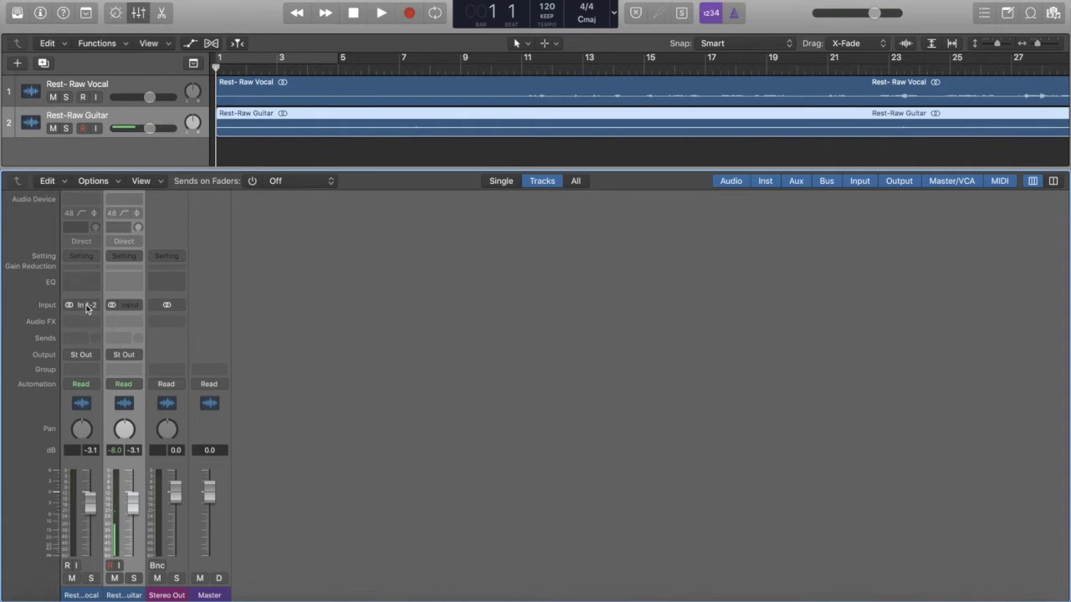
click(126, 307)
click(92, 333)
- Raise the vocal and guitar faders to 0.0 dB while the song plays, and stop playback
key(space)
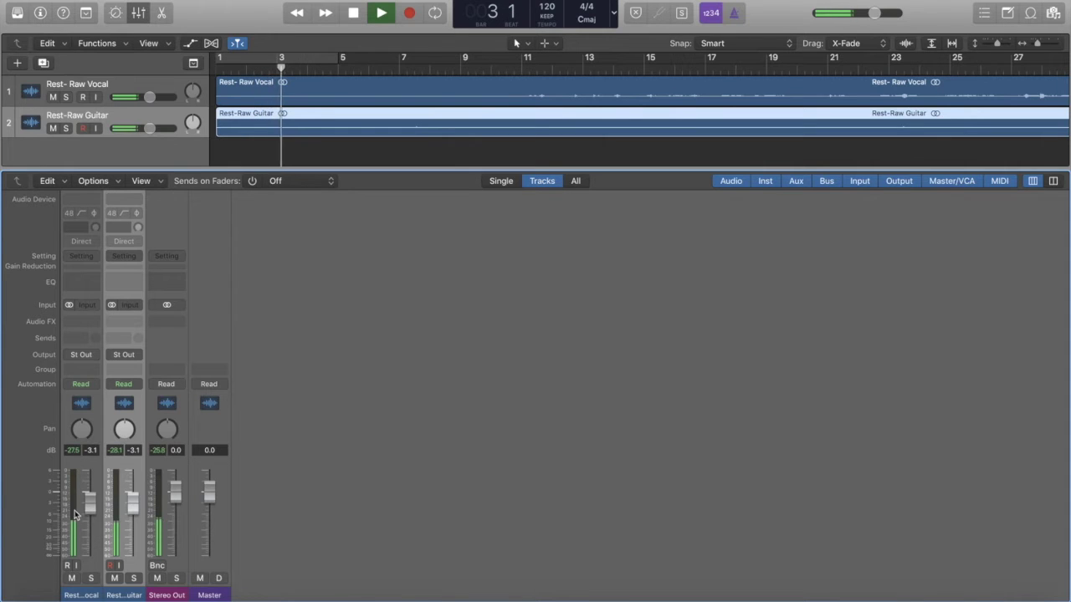
drag(90, 505, 90, 490)
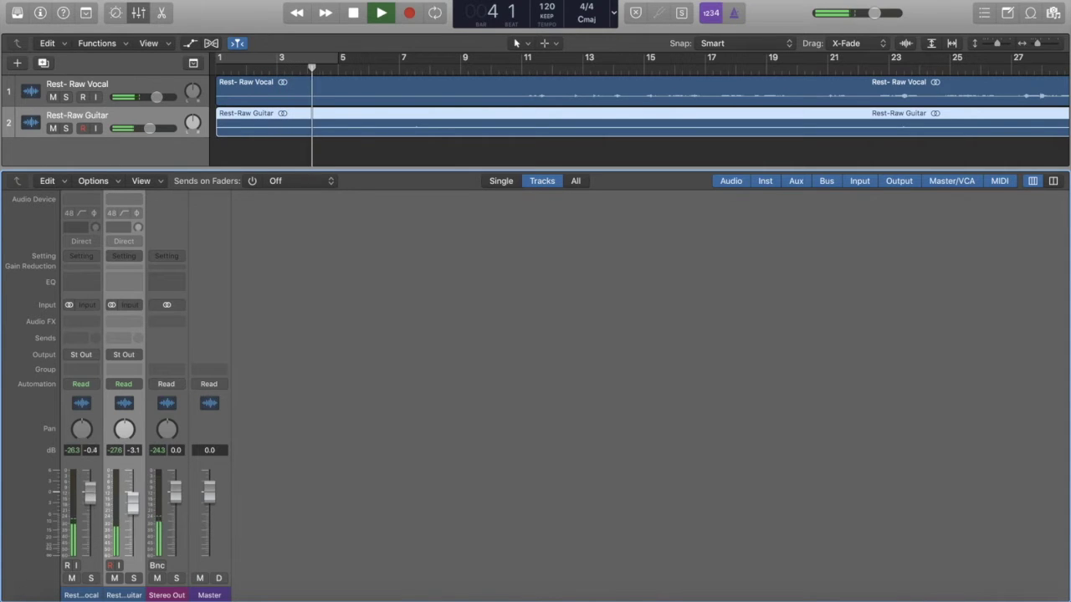
drag(132, 505, 132, 491)
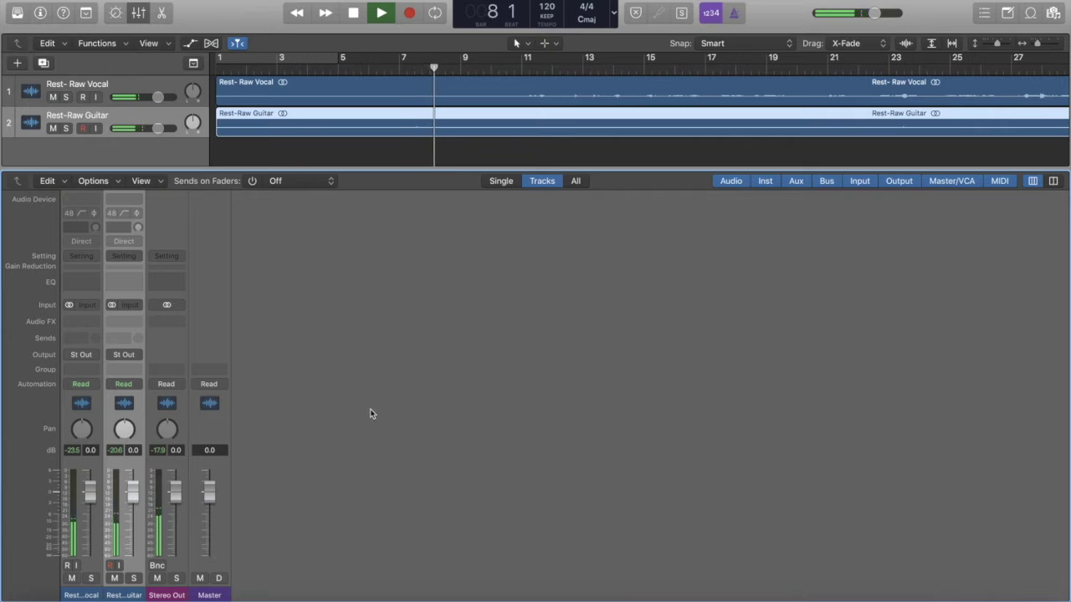
key(space)
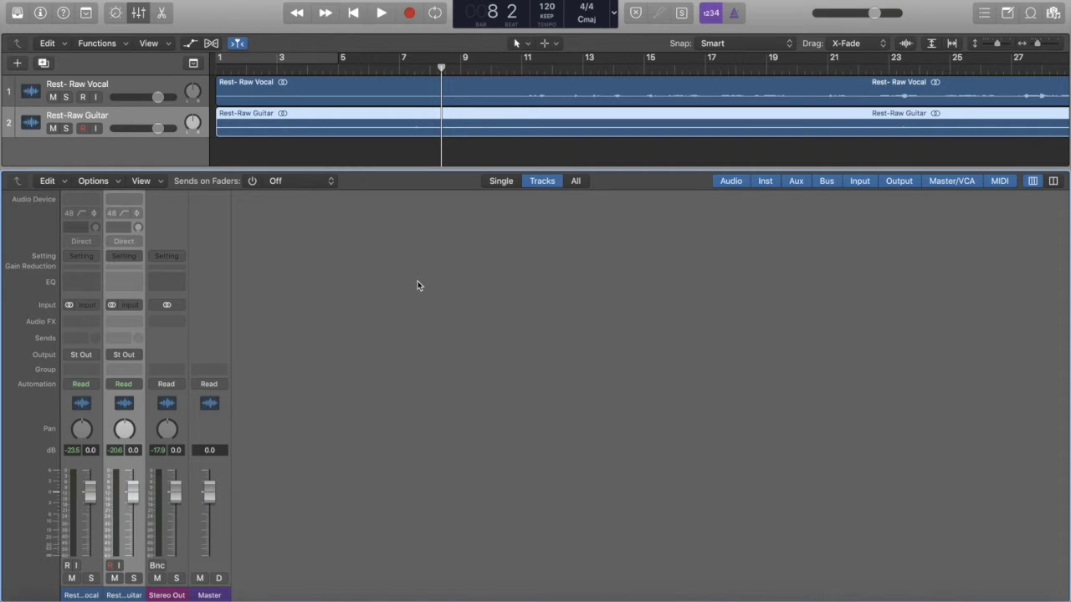
- Play a brief passage, return the playhead to the start of the project, and select the Rest- Raw Vocal track
key(space)
key(space)
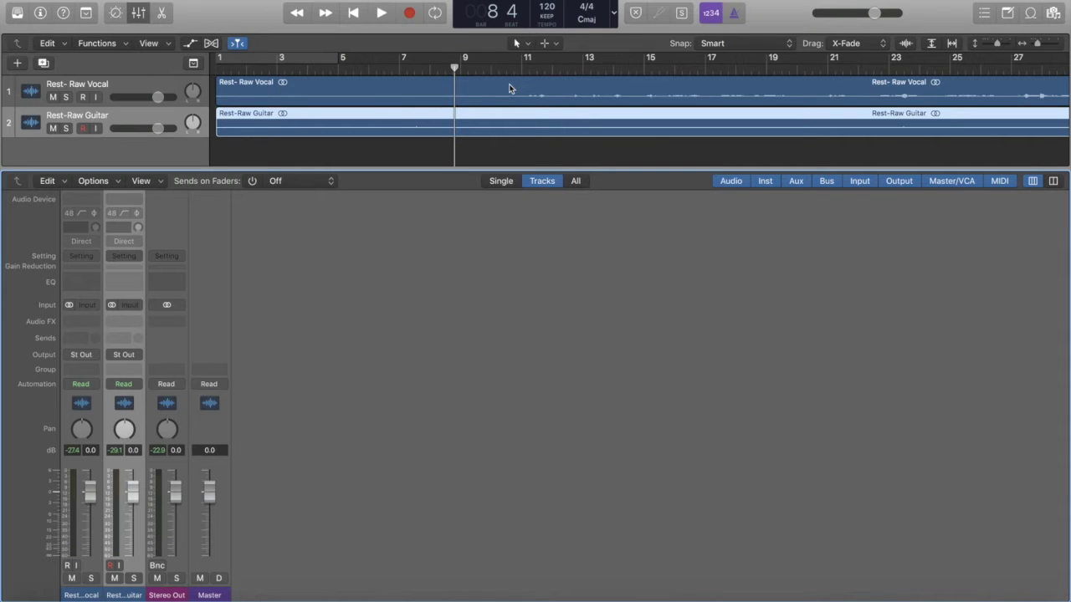
key(Return)
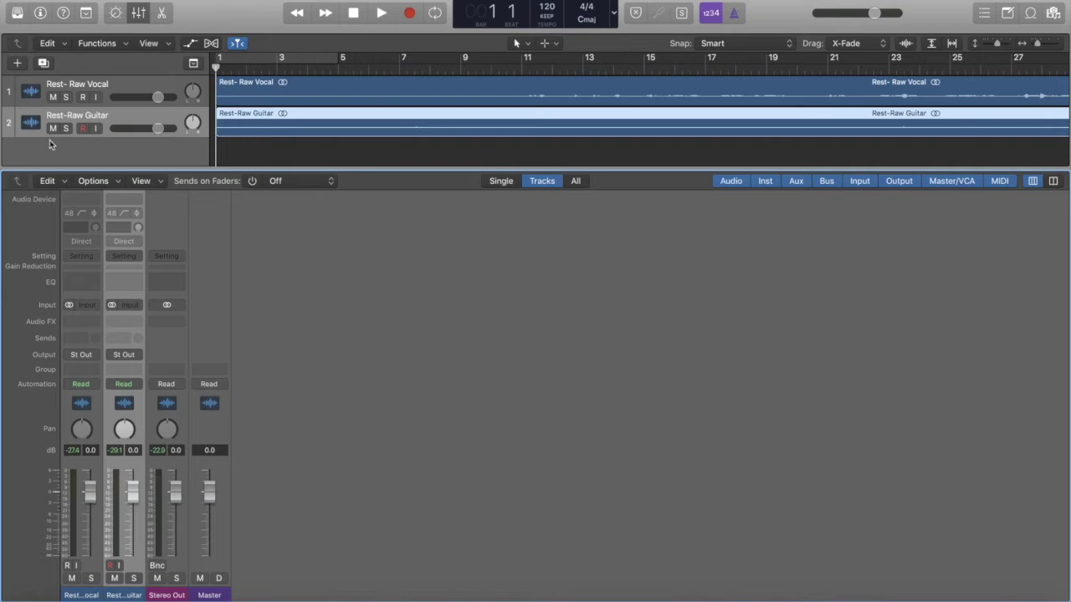
click(30, 96)
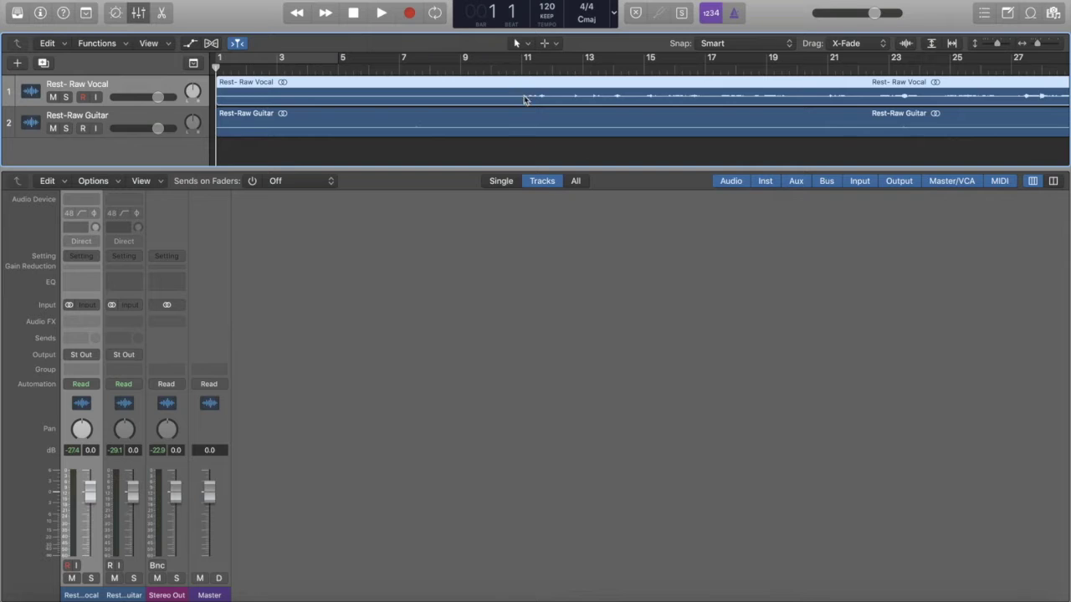
- Hide the mixer and fit the full length of both the vocal and guitar regions in the timeline
scroll(507, 117, right, 2)
scroll(507, 117, right, 2)
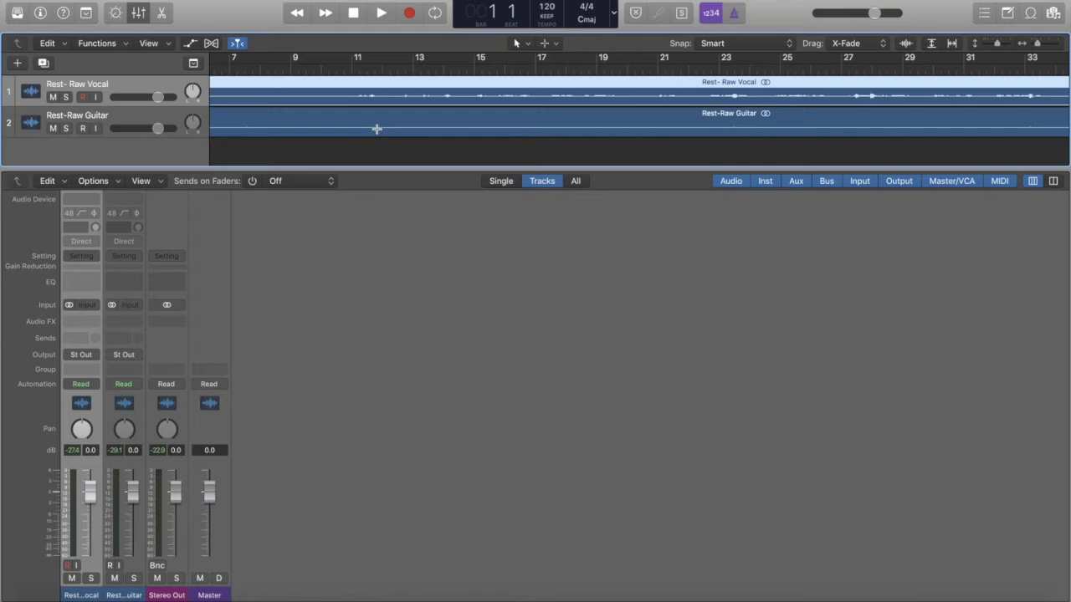
scroll(377, 129, right, 1)
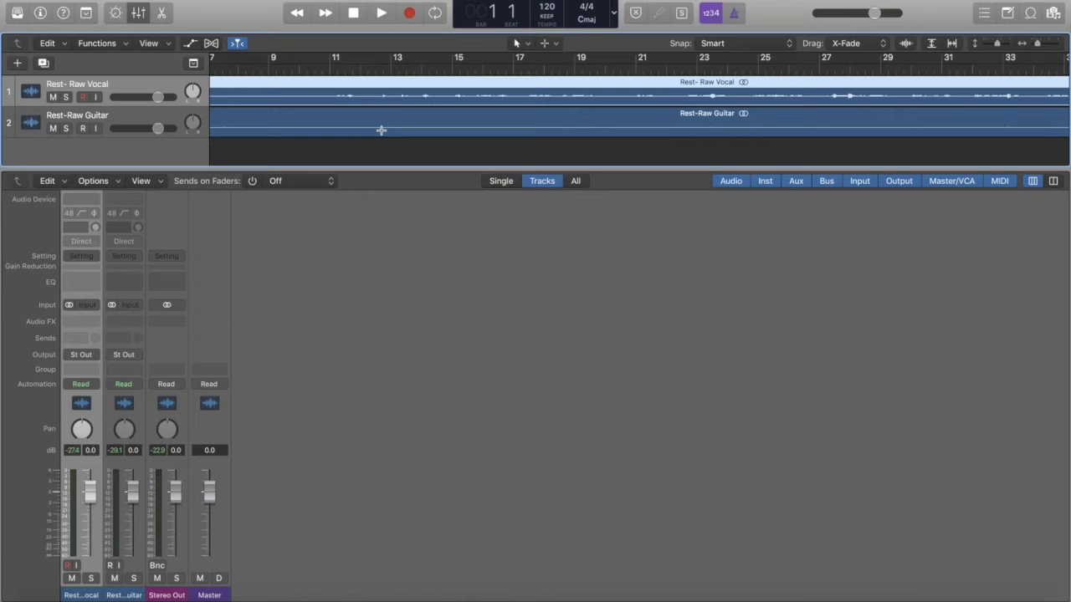
scroll(381, 129, down, 5)
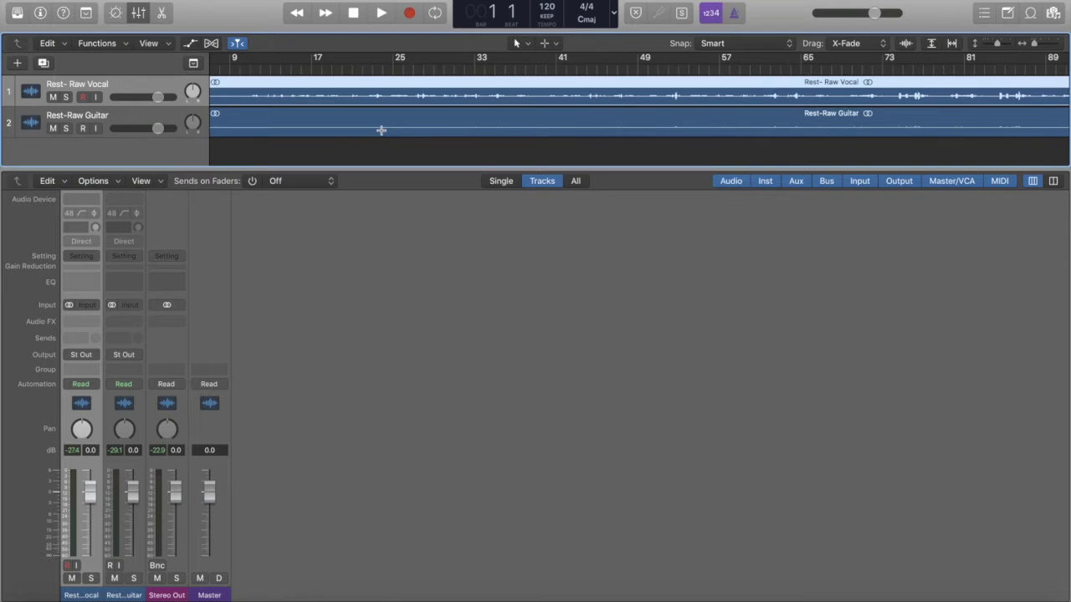
scroll(381, 130, left, 2)
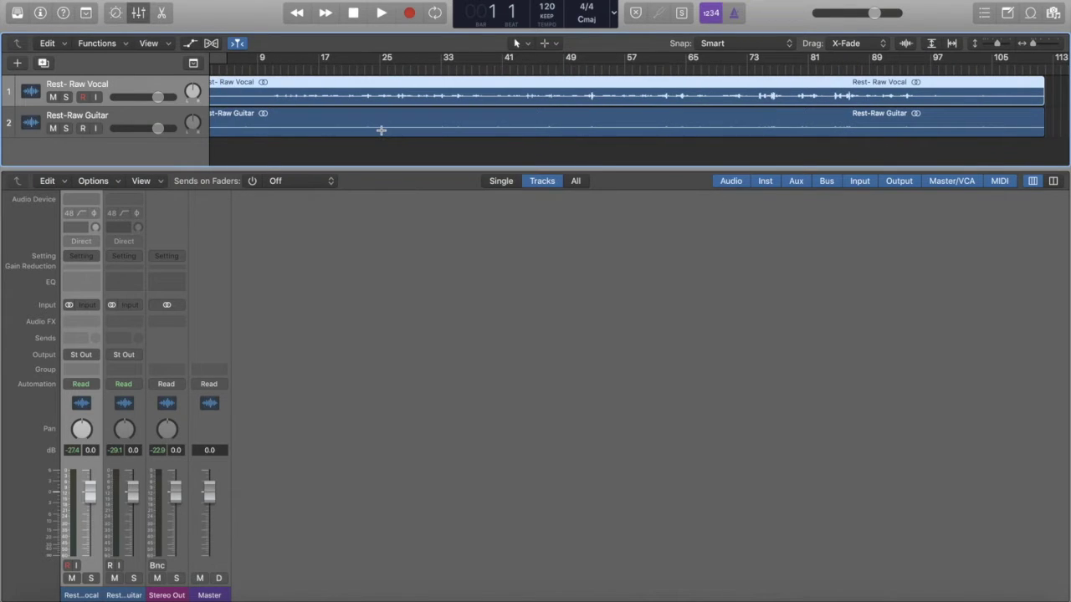
click(139, 14)
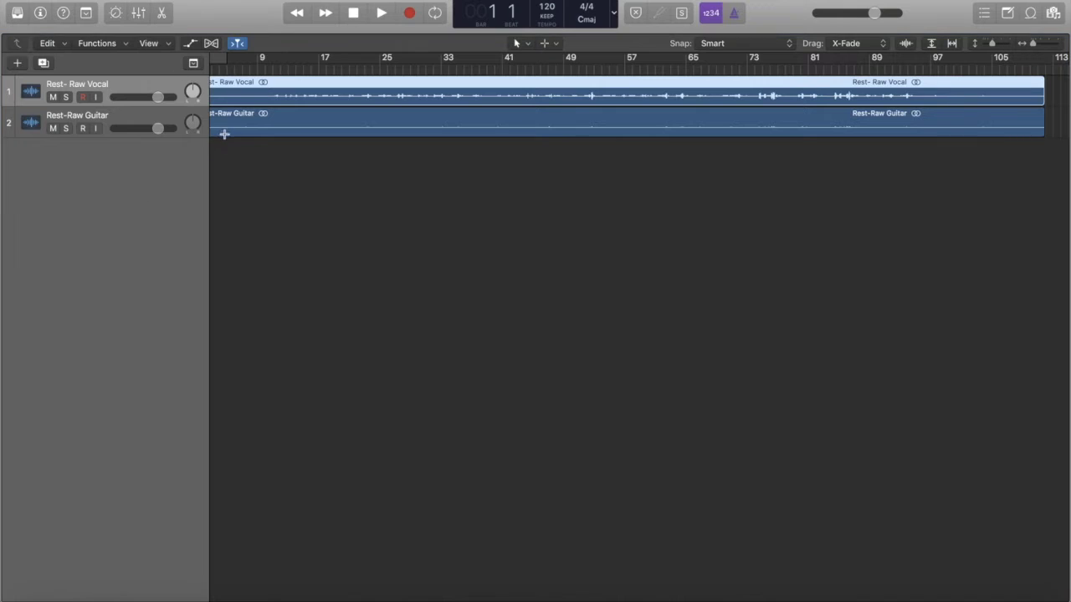
scroll(248, 165, down, 2)
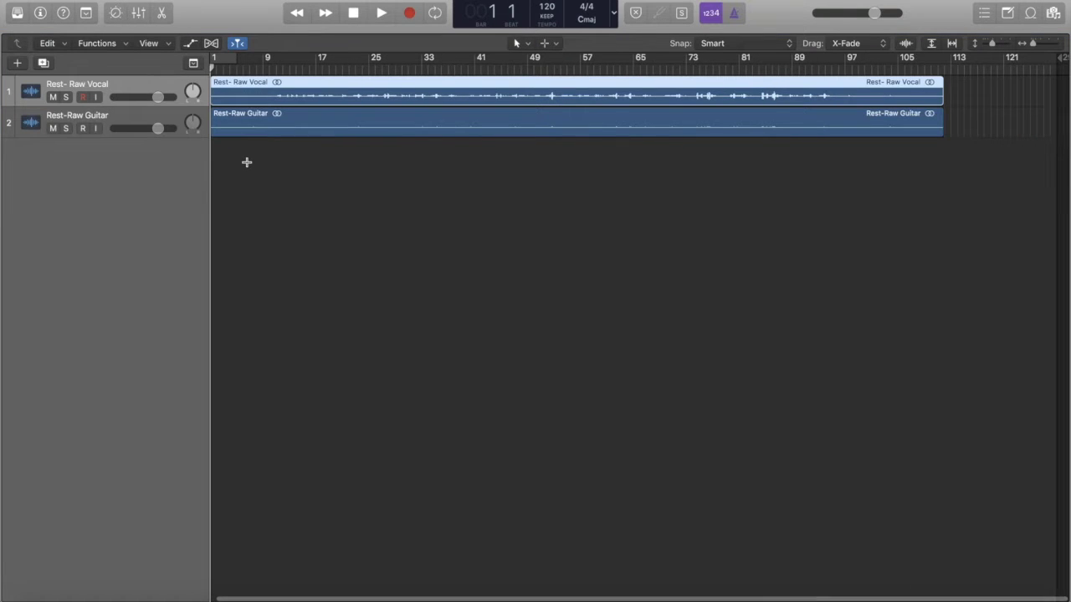
scroll(246, 163, up, 1)
scroll(247, 164, down, 1)
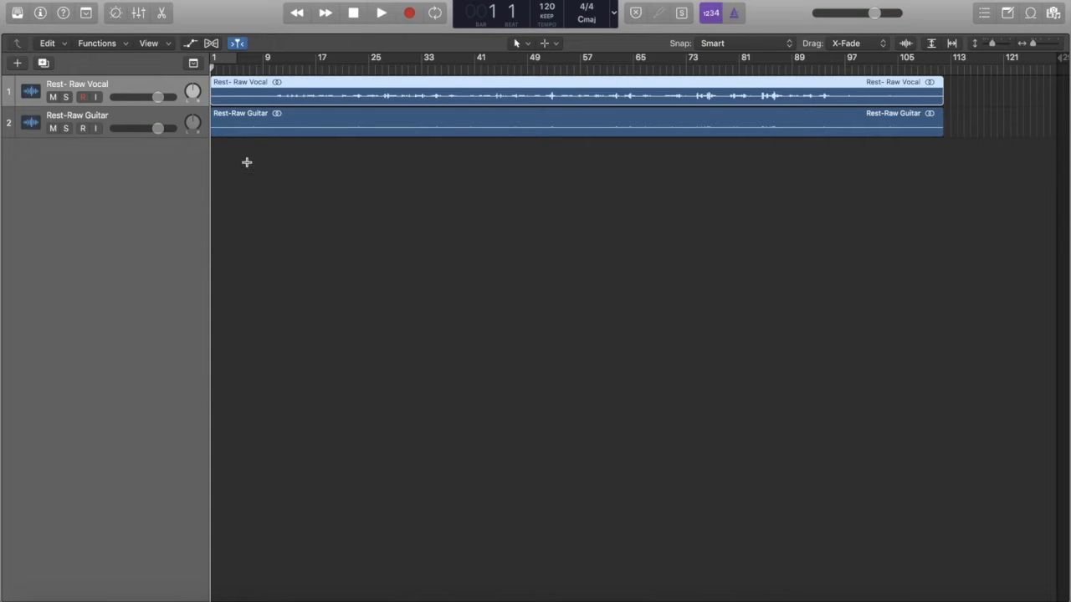
- Enlarge the height of both tracks until their stereo waveforms are clearly readable
key(super+Down)
key(super+Down)
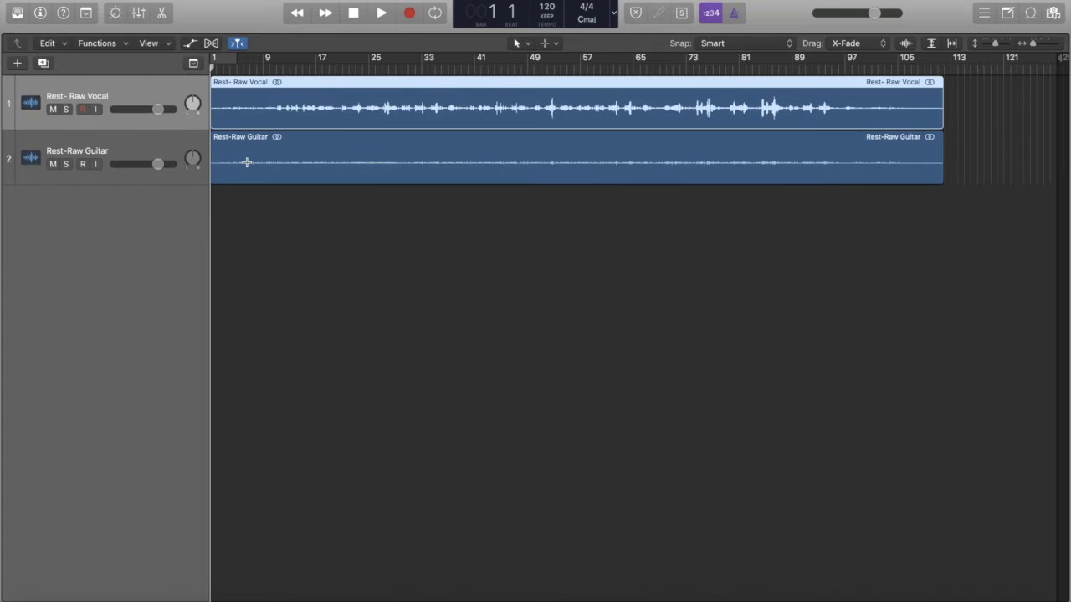
key(super+Up)
key(super+Up)
key(super+Up)
key(super+Down)
key(super+Down)
key(super+Down)
scroll(248, 163, left, 1)
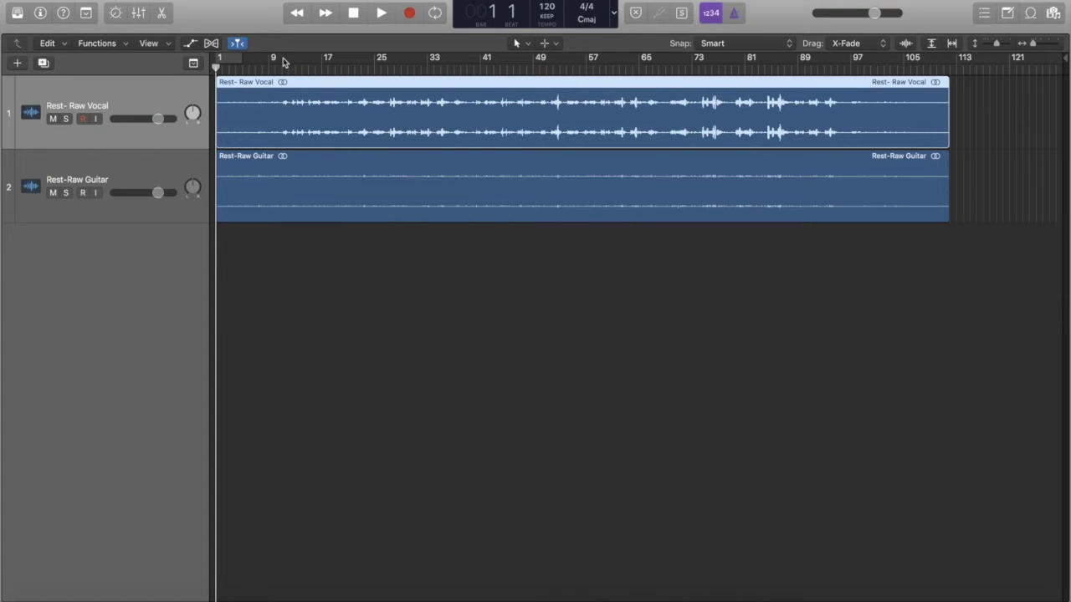
- Set a cycle area from bar 12 to bar 18 and start playing the looped passage
drag(289, 58, 449, 60)
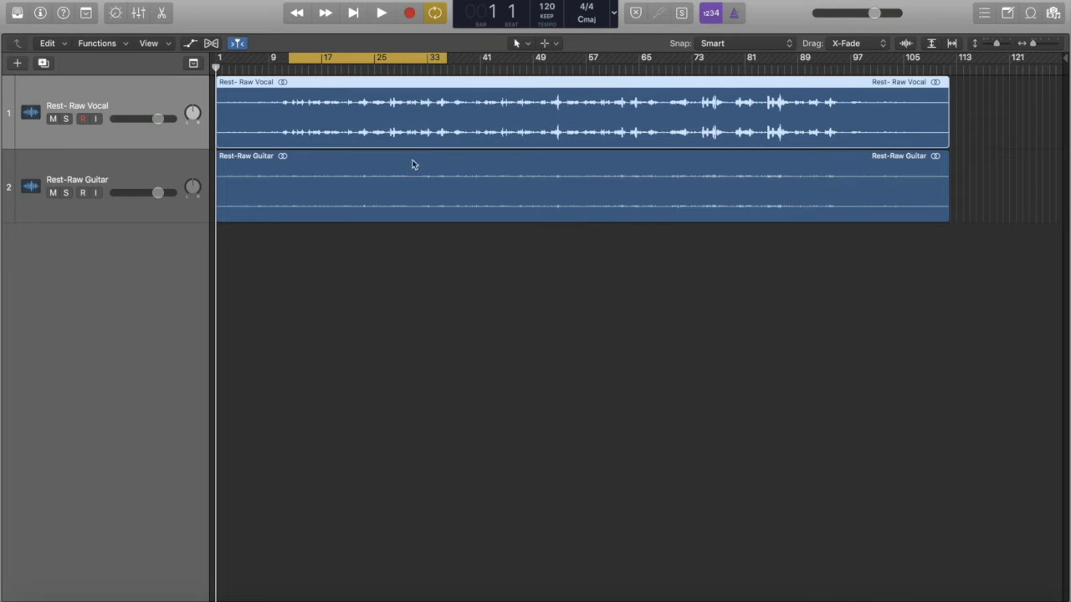
key(space)
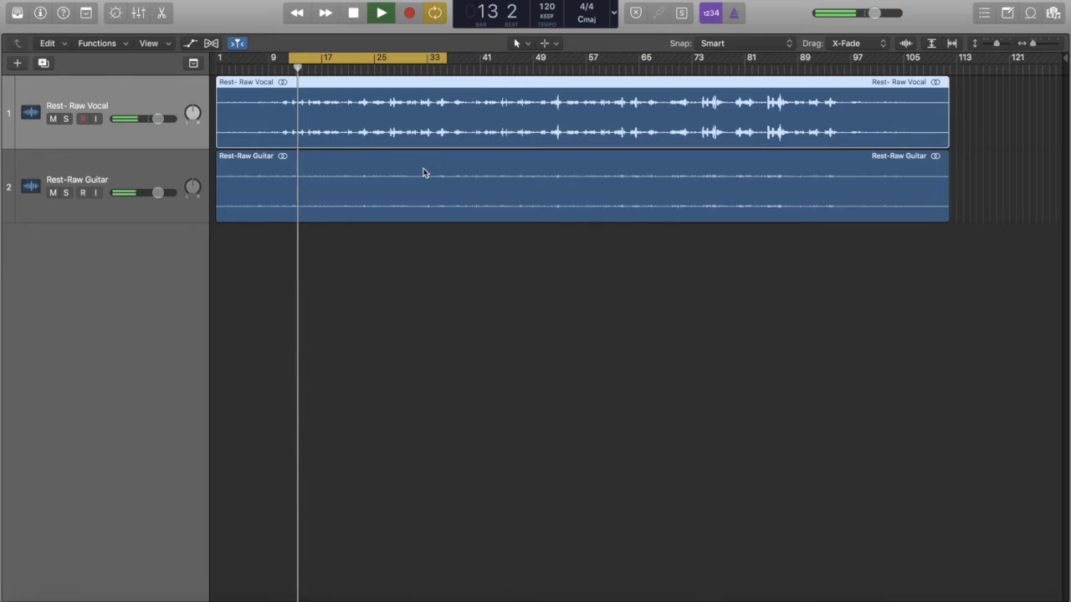
key(space)
drag(446, 57, 332, 65)
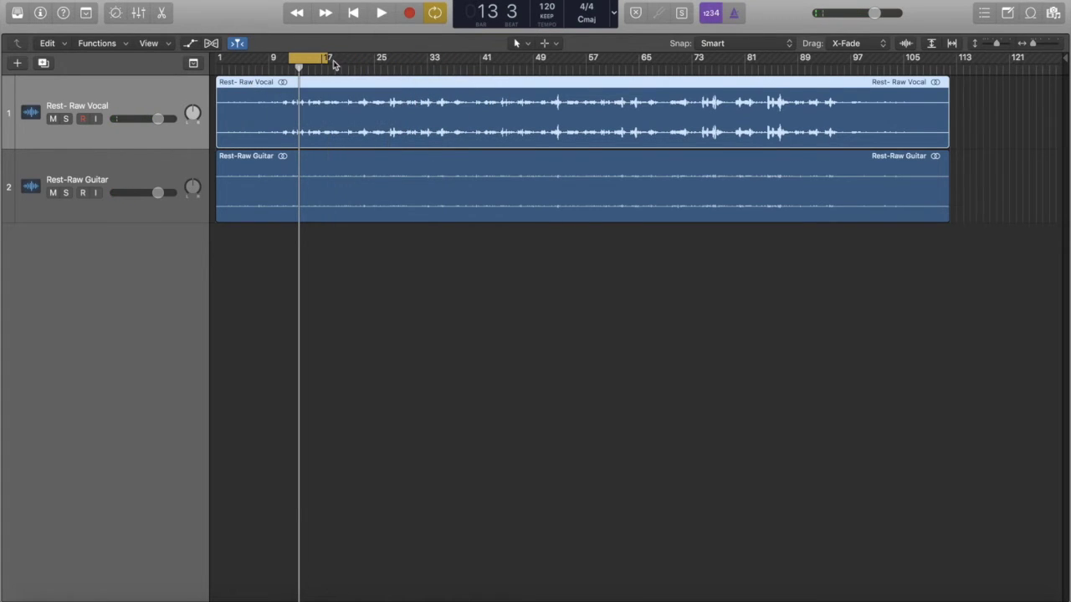
key(super+Right)
key(super+Right)
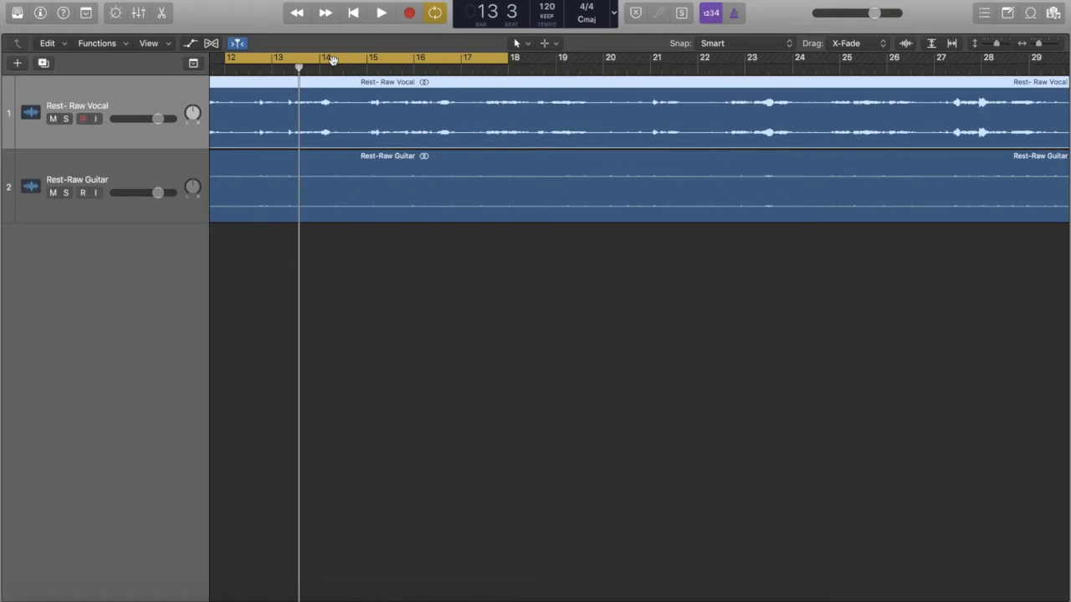
key(super+Right)
key(space)
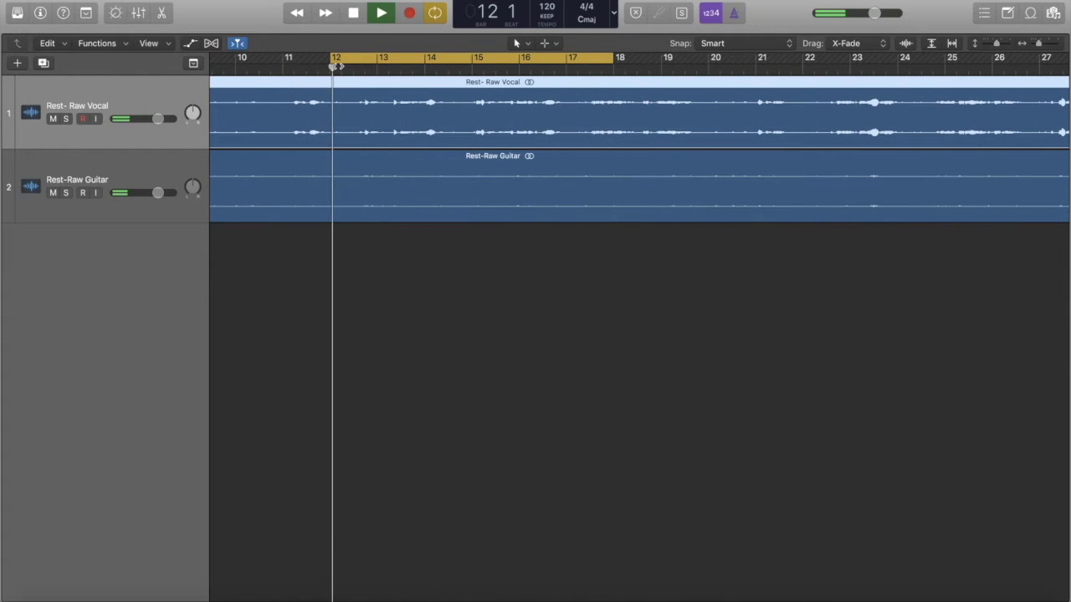
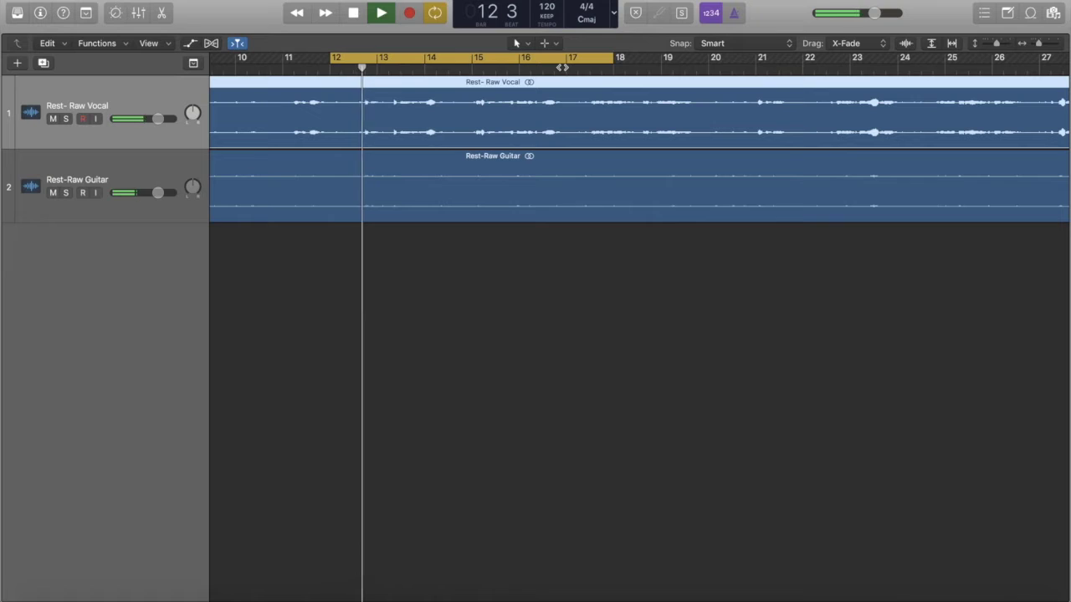
- Replay the start of the loop, stop, and widen the cycle area from about bar 11 to the middle of bar 24
key(space)
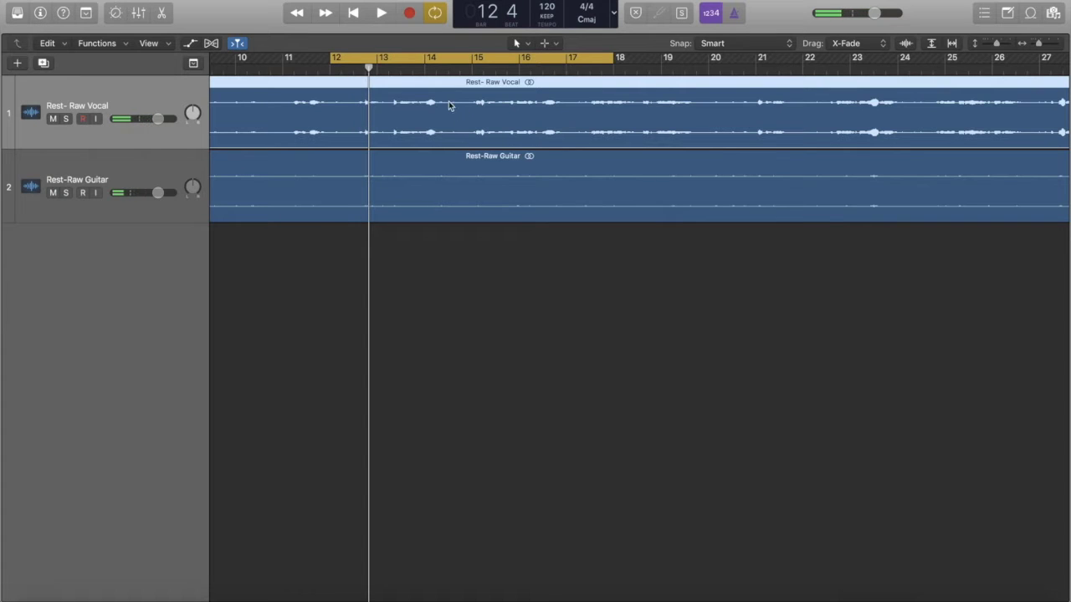
key(space)
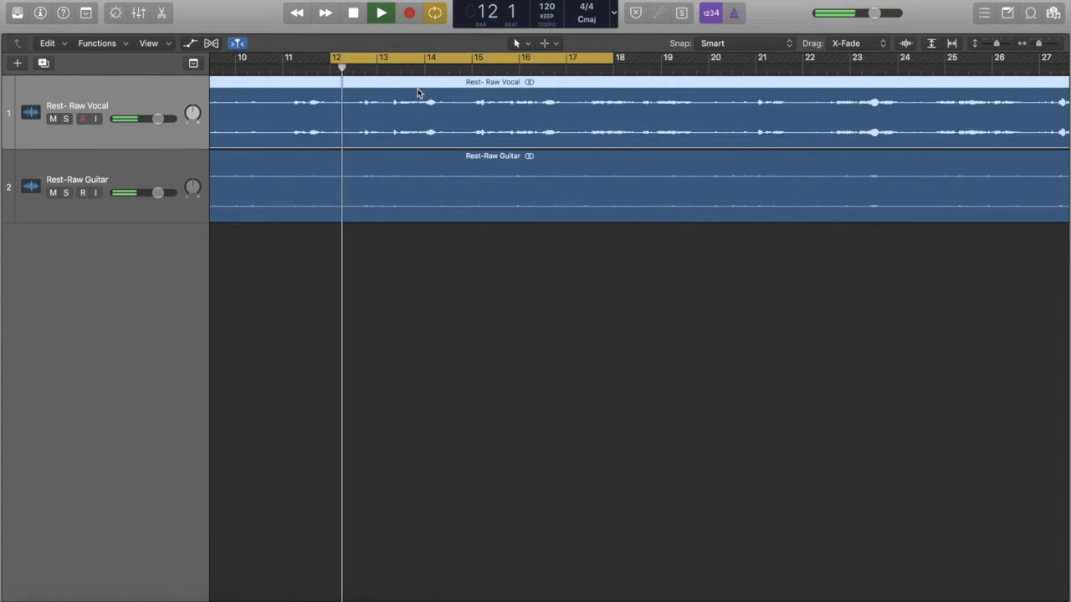
key(space)
drag(420, 67, 375, 62)
drag(564, 62, 921, 62)
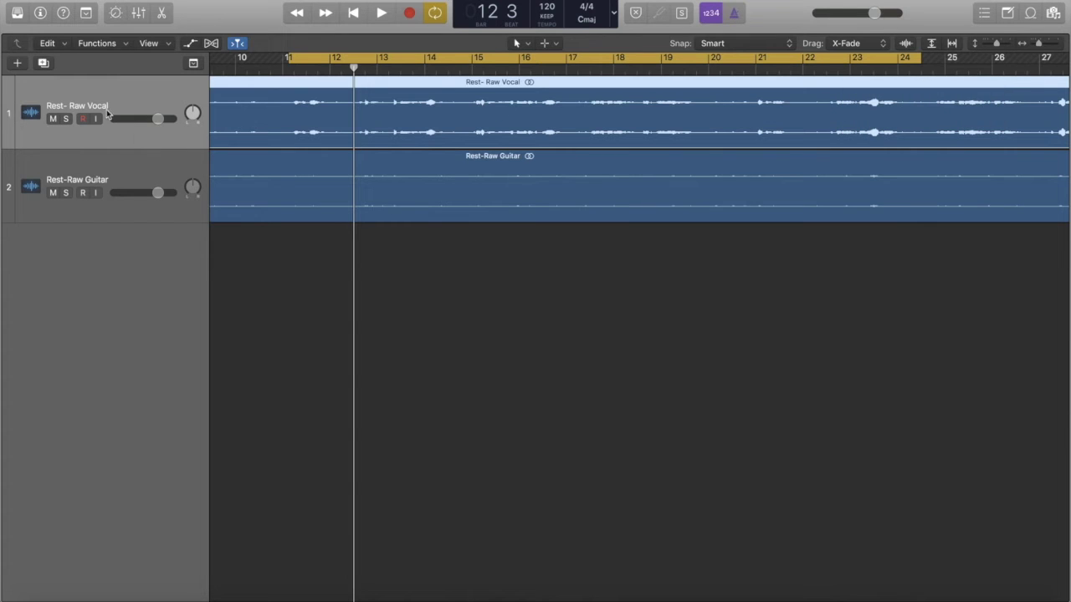
- Show the mixer, add a Channel EQ to the Rest- Raw Vocal channel strip, and move its window clear of the strips
click(138, 13)
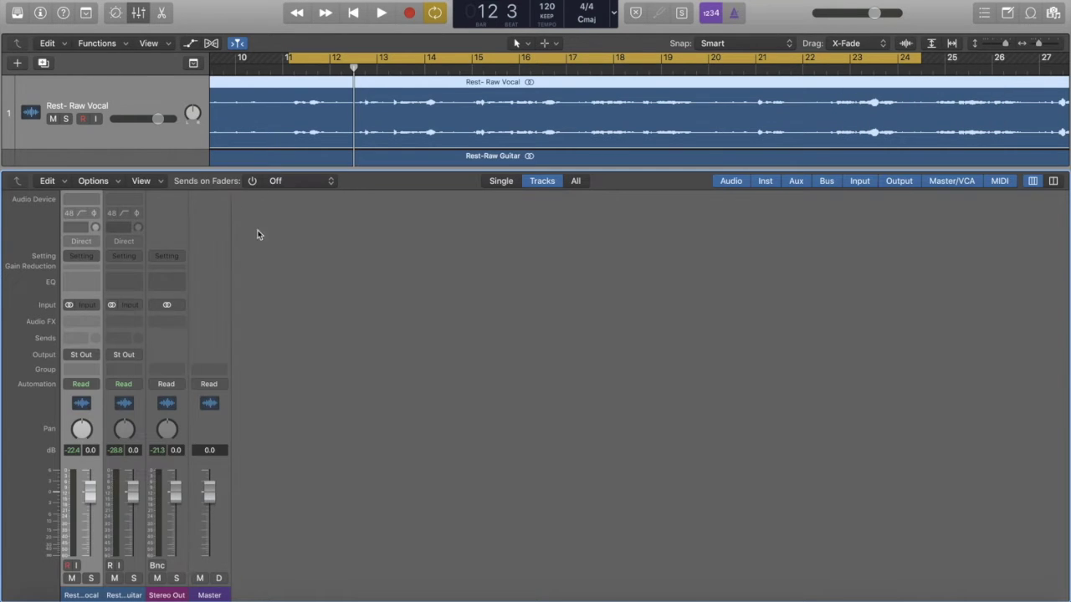
click(74, 286)
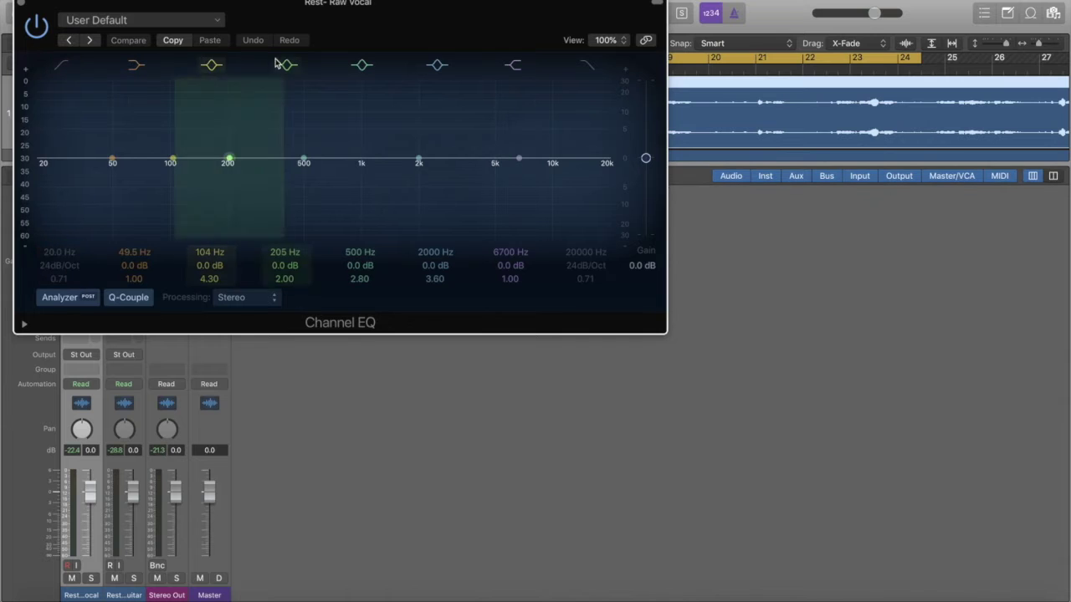
drag(348, 14, 620, 141)
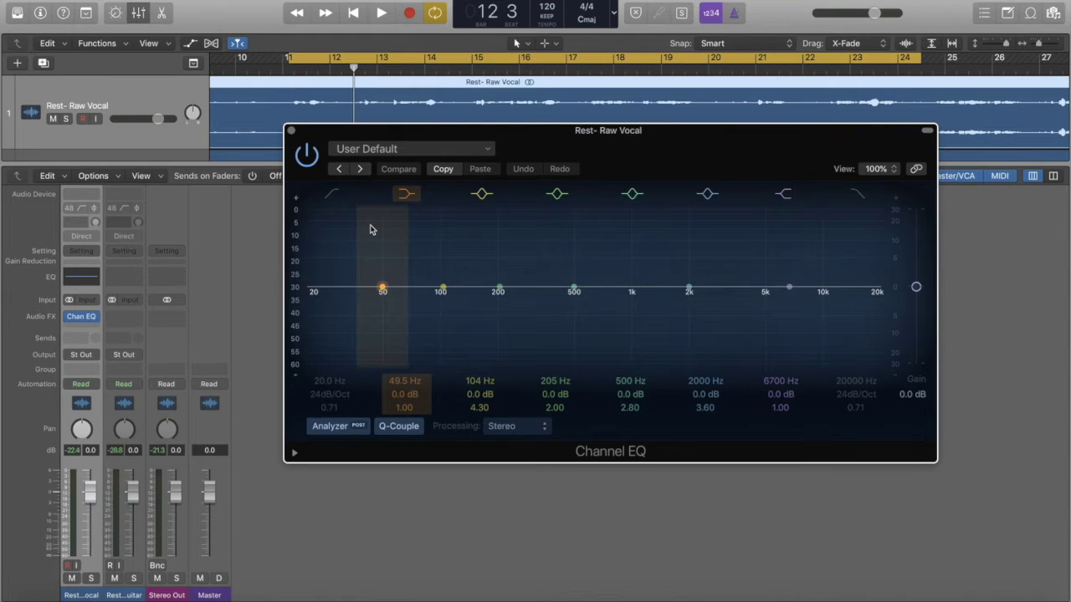
- Play the loop, enable the low-cut band of the vocal's Channel EQ, and set its frequency to 102 Hz
key(space)
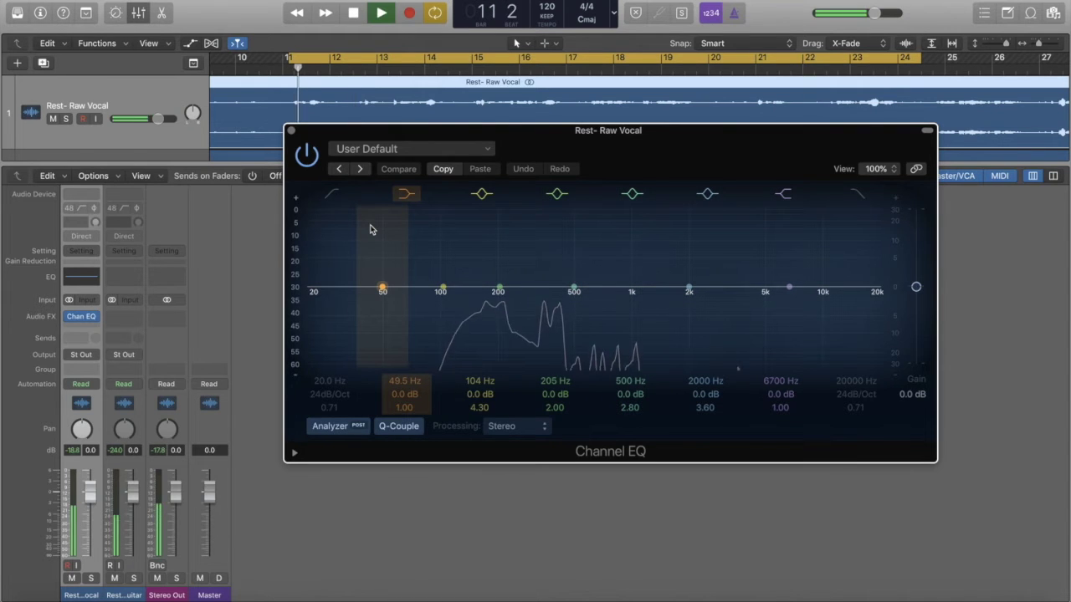
click(328, 193)
drag(314, 299, 461, 299)
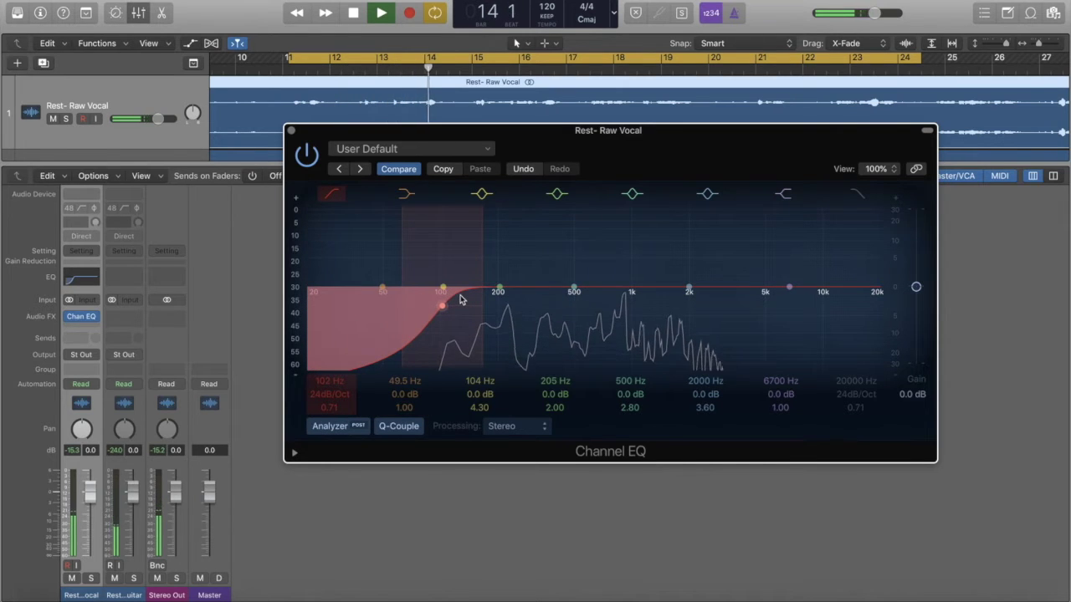
- Stop playback and raise the low-cut frequency of the vocal EQ to 122 Hz
key(space)
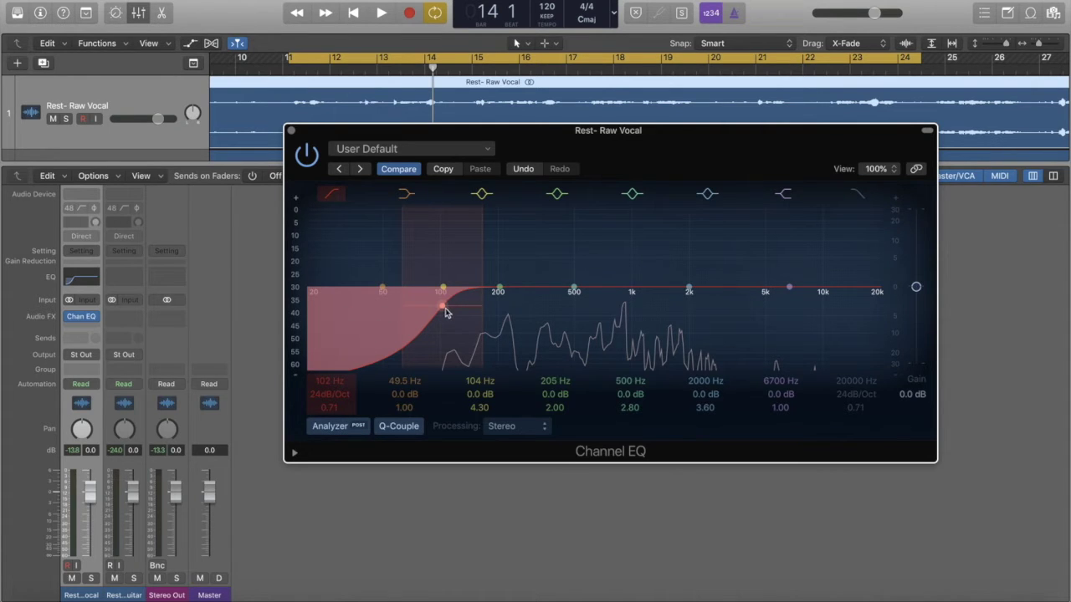
drag(444, 311, 448, 310)
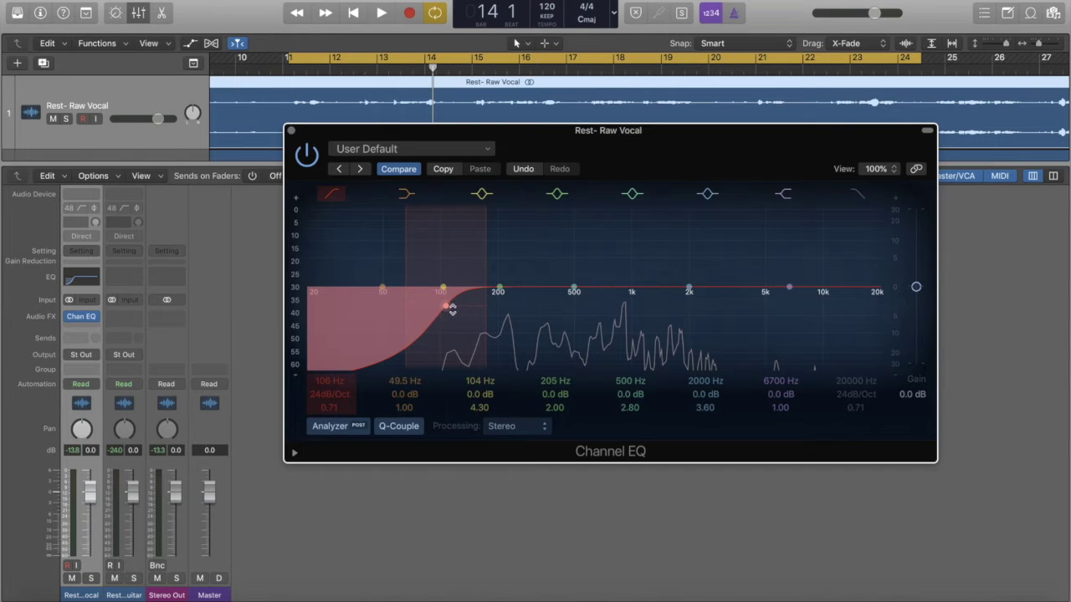
drag(446, 311, 458, 312)
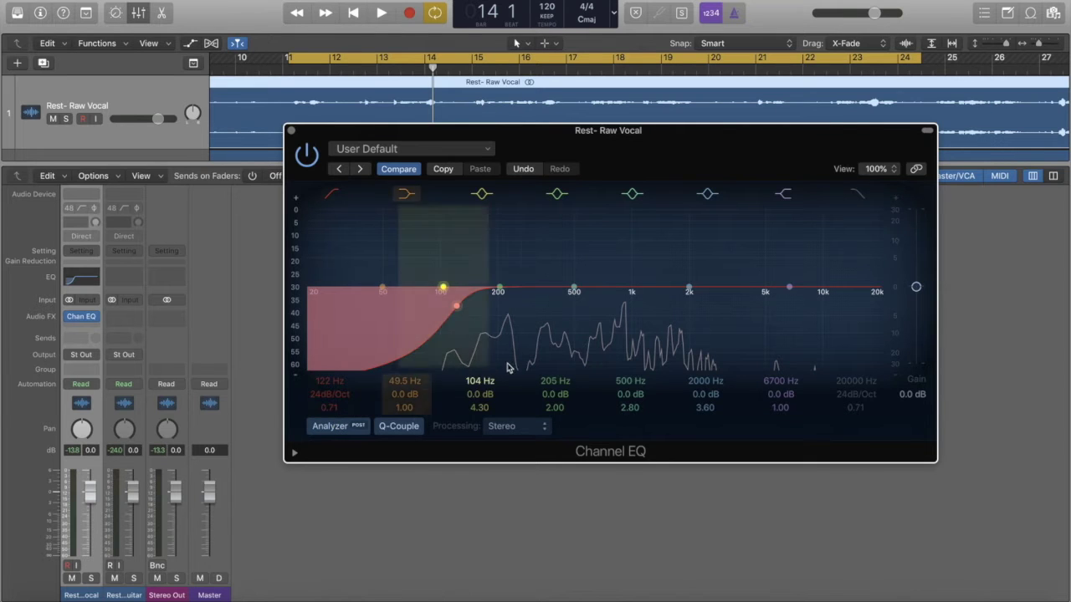
- Turn off the EQ's Analyzer, play a short passage without it, and turn the Analyzer back on
click(330, 427)
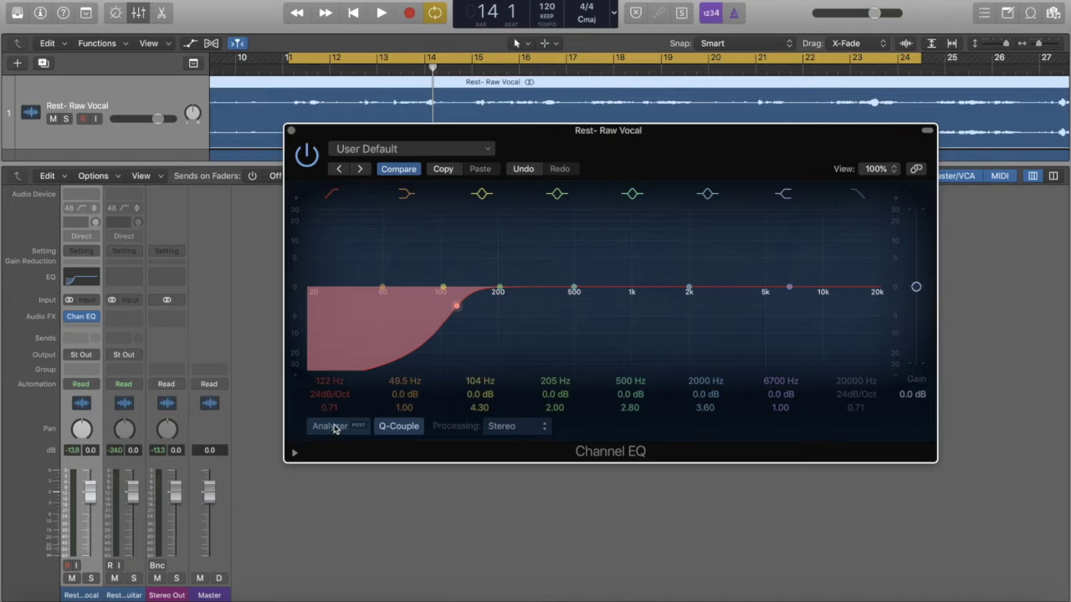
key(space)
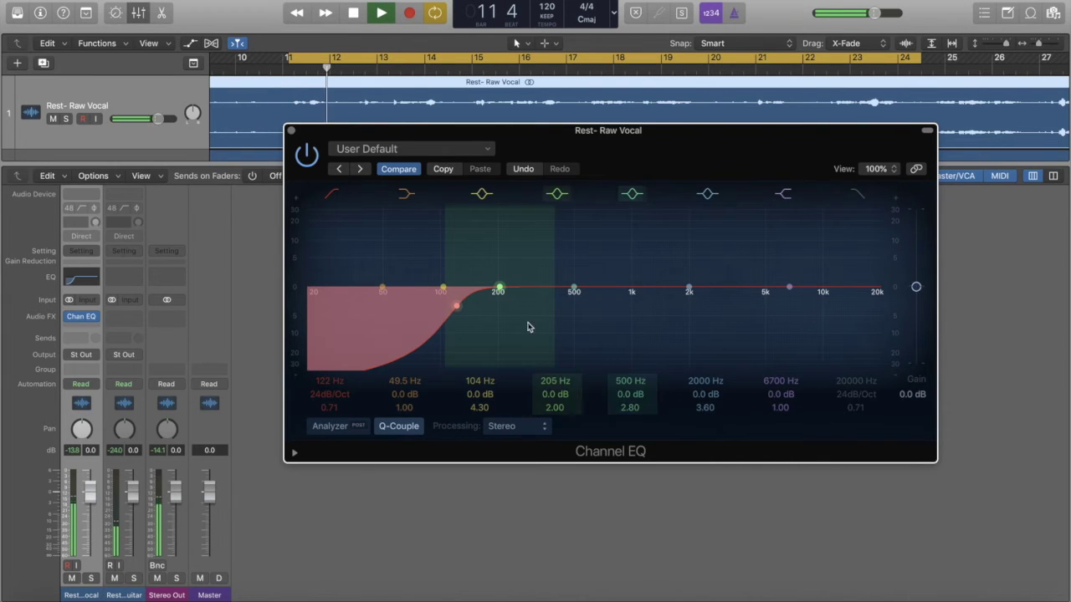
key(space)
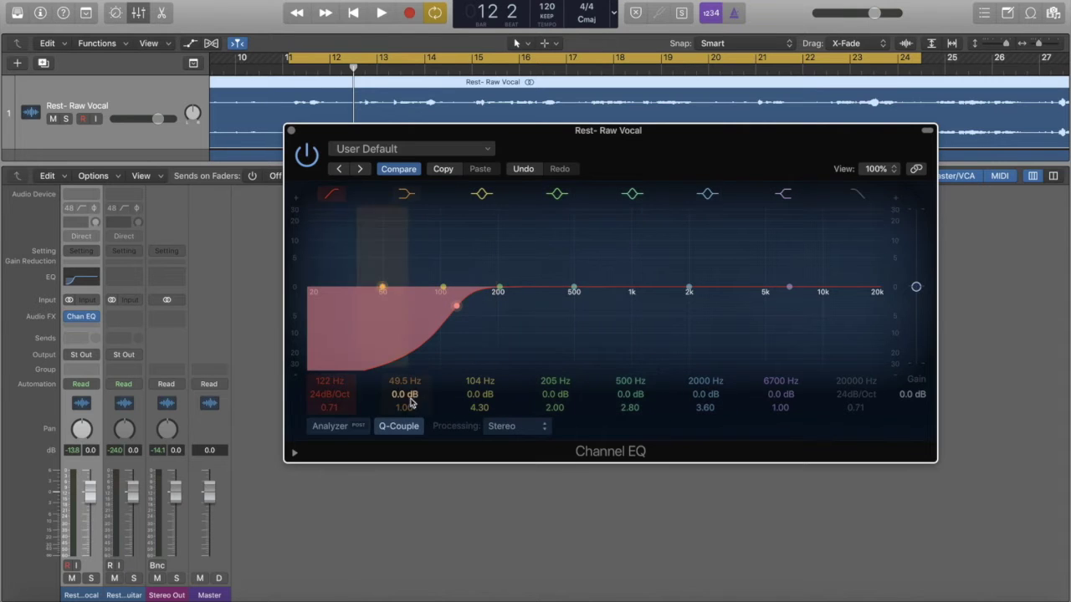
click(328, 427)
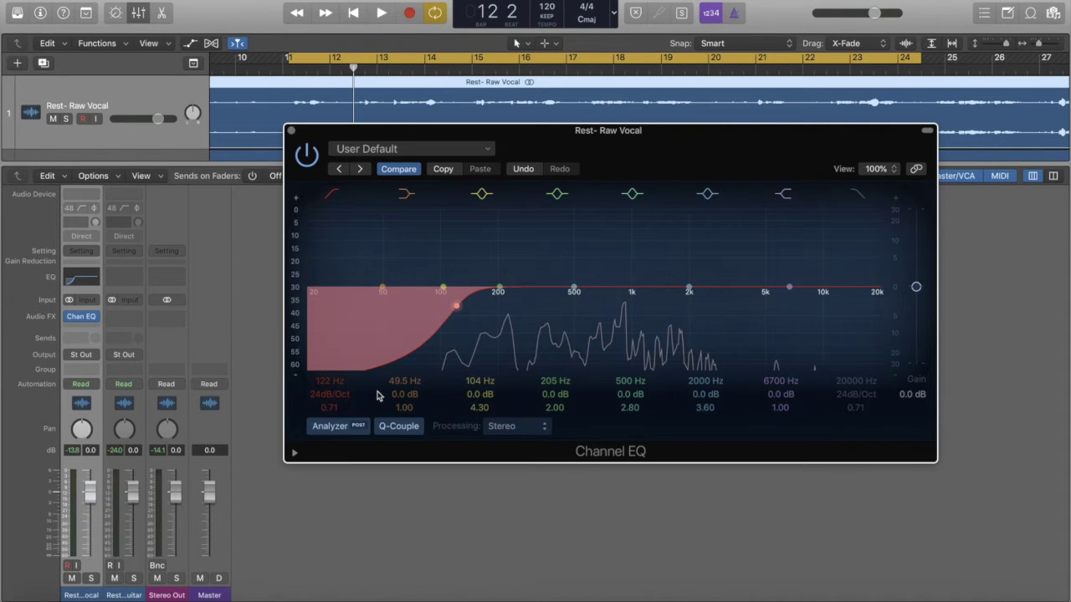
- While the loop plays, adjust the vocal EQ's low cut to 132 Hz with a Q of 0.67, and stop playback
key(space)
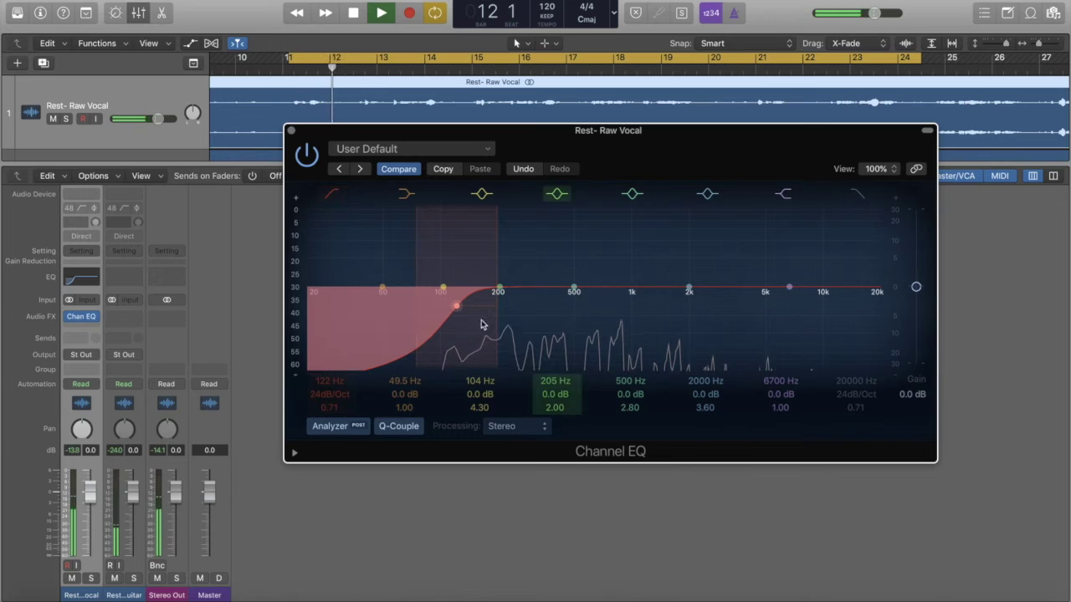
drag(455, 309, 464, 314)
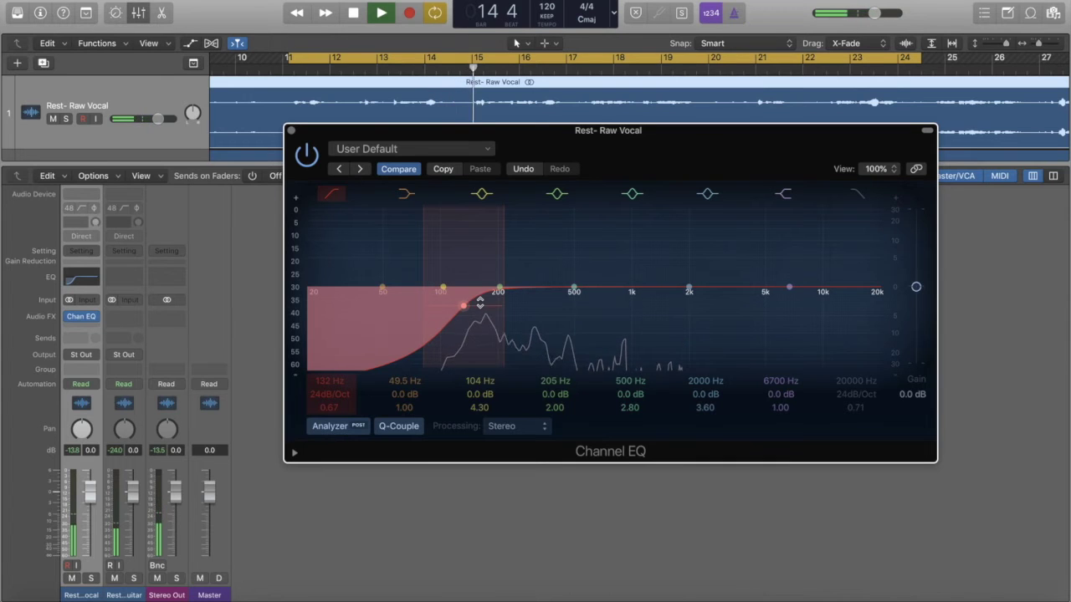
key(space)
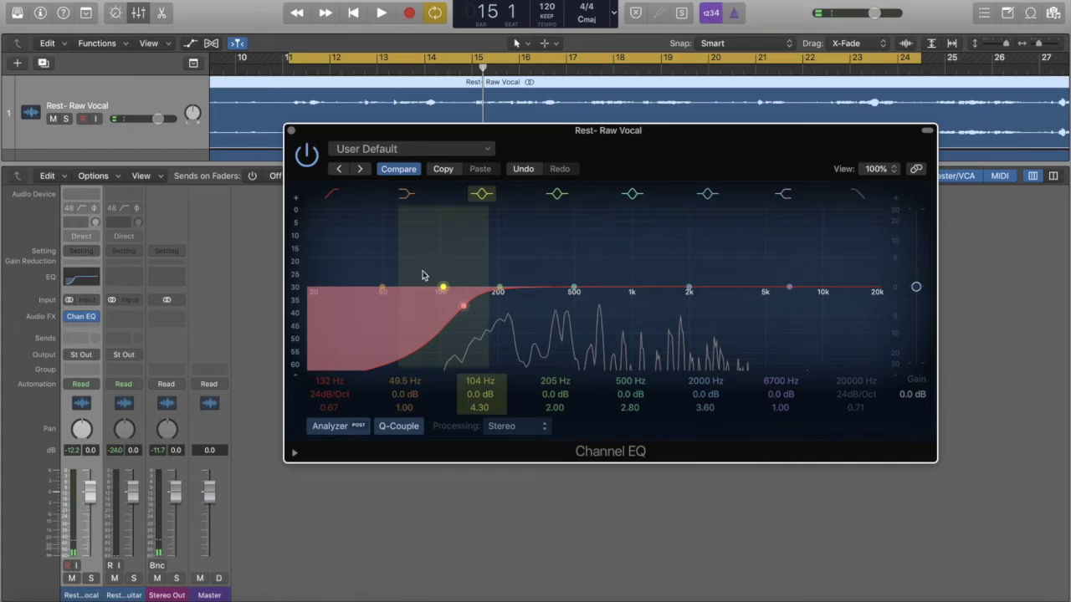
- Move the EQ's low-shelf band to 56.0 Hz and the first bell band to 215 Hz with a +3.0 dB boost
click(383, 290)
mouse_move(383, 290)
mouse_down()
mouse_move(381, 243)
mouse_move(443, 249)
mouse_move(442, 281)
mouse_move(394, 288)
mouse_up()
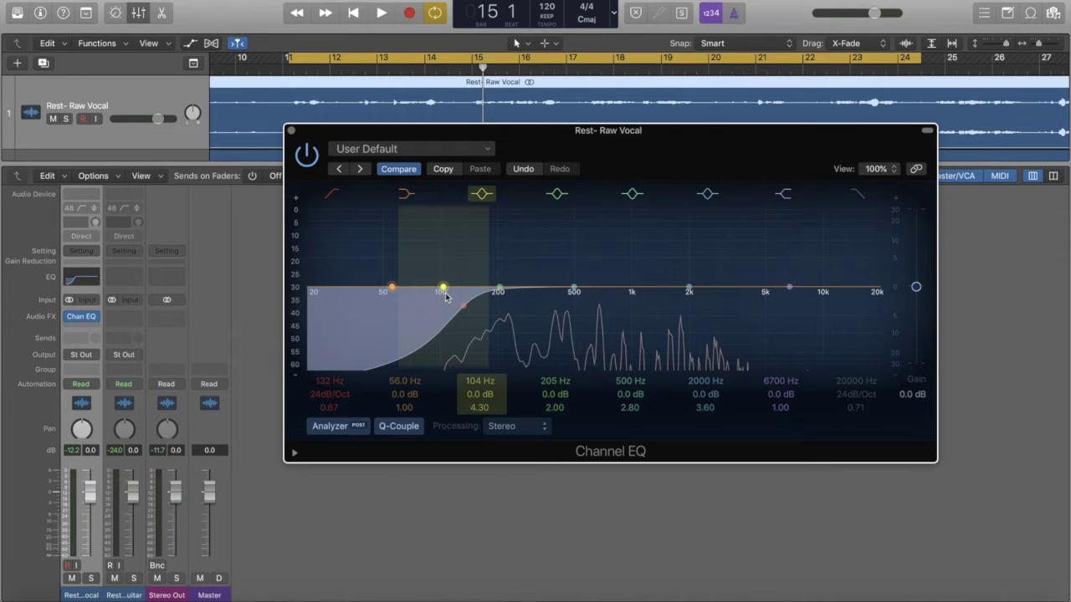
drag(444, 290, 509, 280)
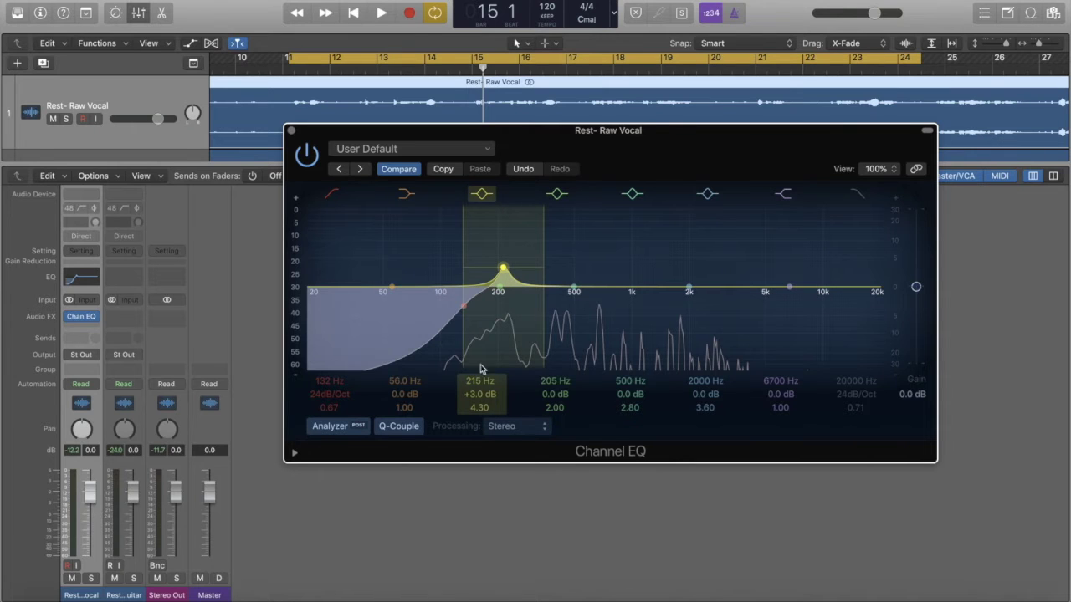
- Widen the vocal EQ's first bell band to a Q of 2.10 and shape its boost to +5.5 dB at 196 Hz
drag(505, 271, 502, 243)
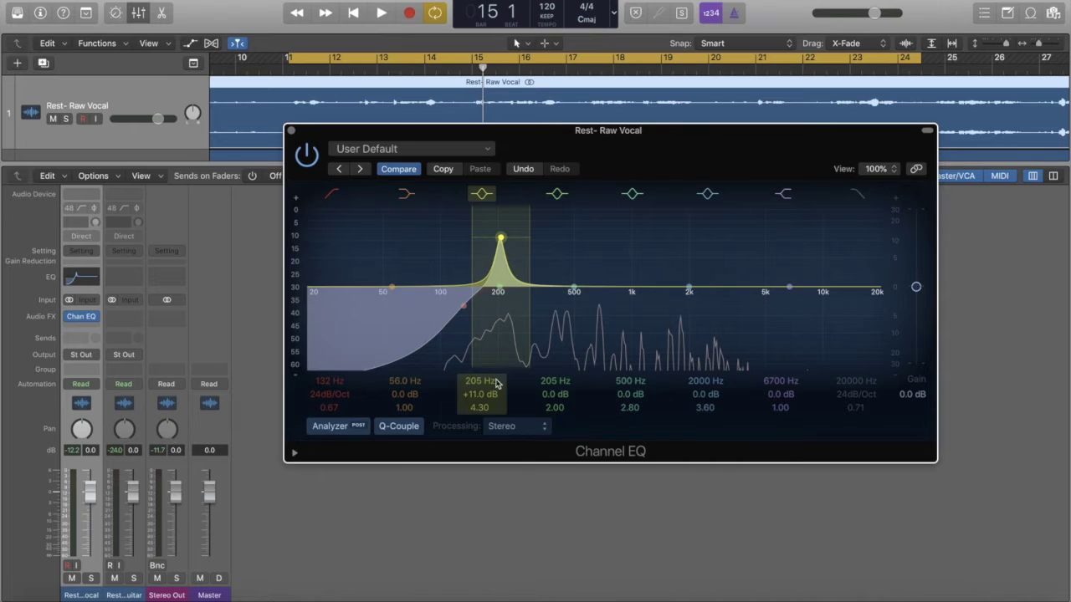
drag(478, 407, 478, 422)
drag(501, 241, 502, 257)
drag(478, 408, 479, 417)
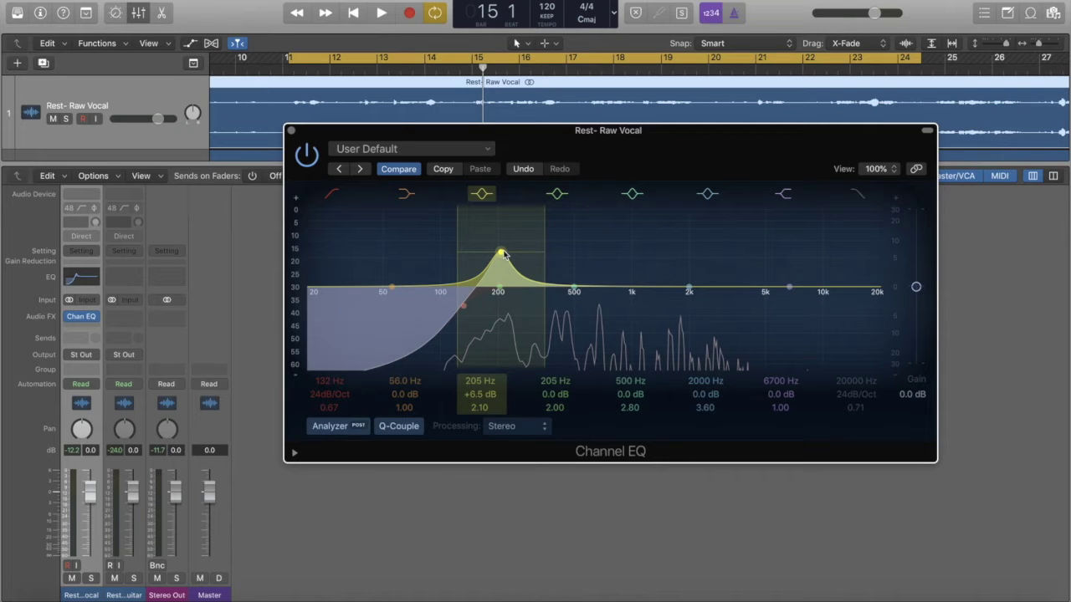
mouse_move(502, 255)
mouse_down()
mouse_move(502, 269)
mouse_move(500, 243)
mouse_up()
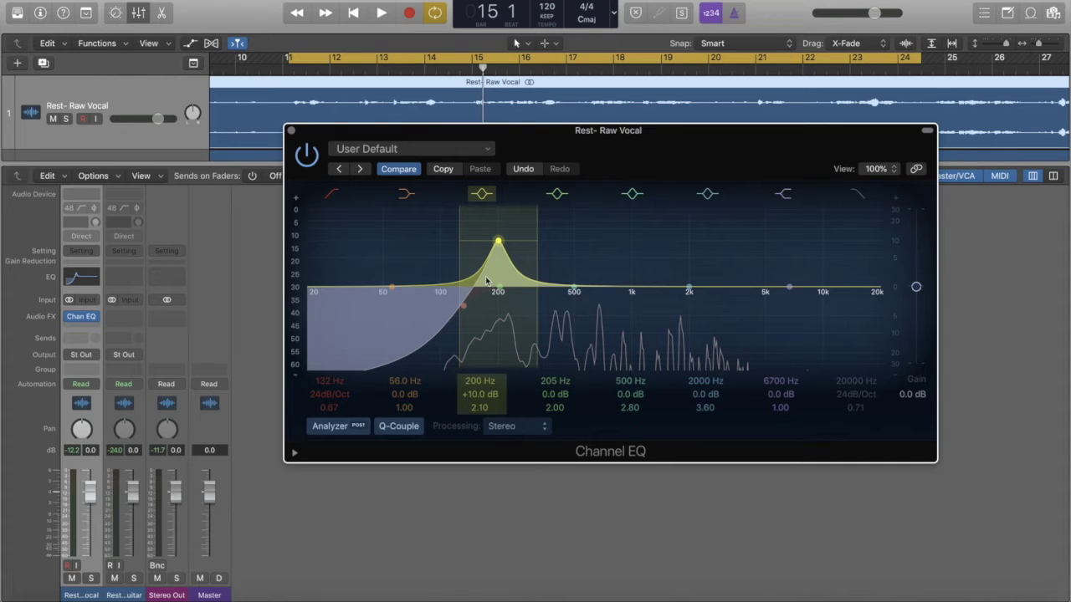
mouse_move(498, 243)
mouse_down()
mouse_move(444, 242)
mouse_move(500, 271)
mouse_move(633, 246)
mouse_move(509, 246)
mouse_move(496, 259)
mouse_up()
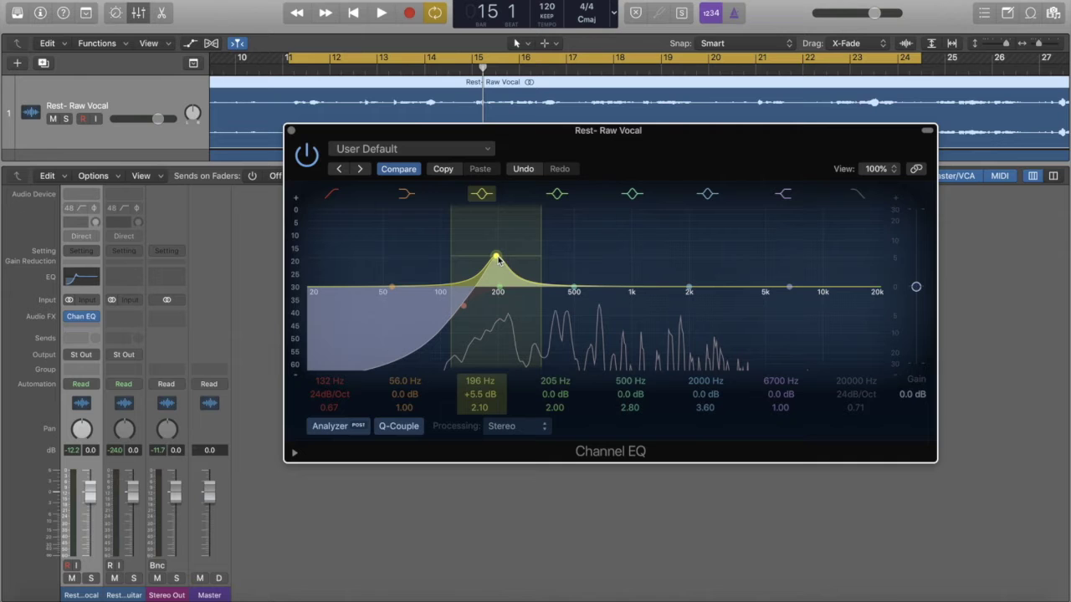
- Audition the first bell band boosted to +12.0 dB at 190 Hz during playback, and turn it into a -3.0 dB cut at 192 Hz
key(space)
drag(497, 259, 493, 236)
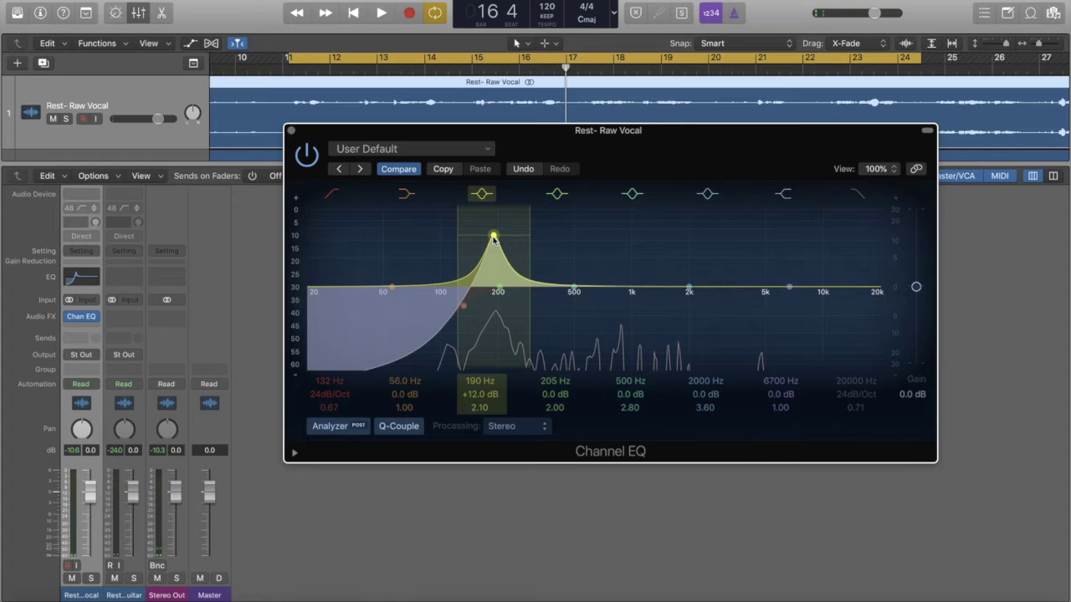
drag(494, 237, 496, 292)
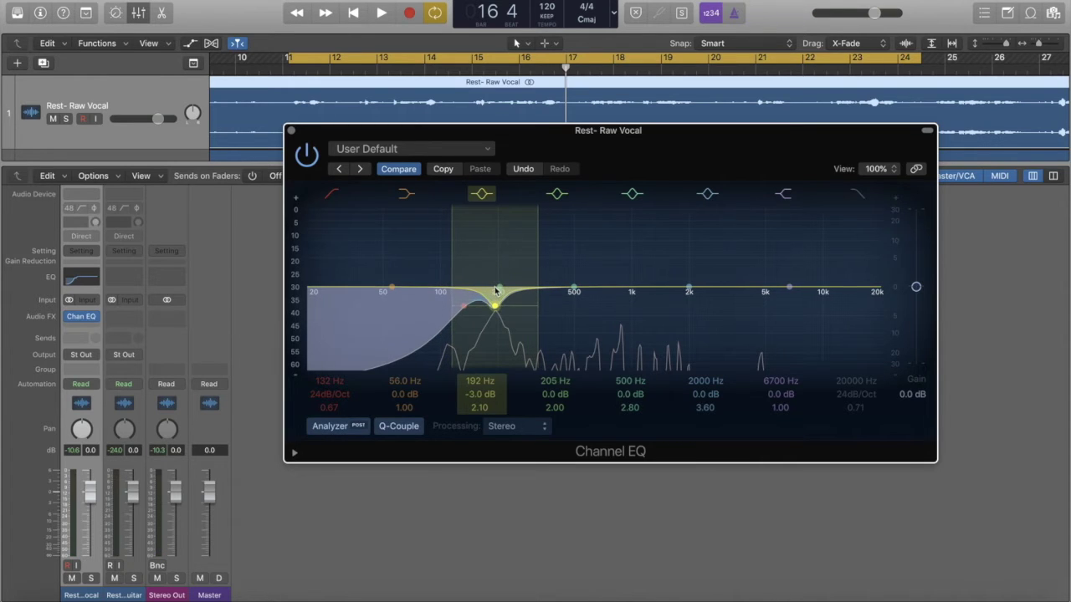
- With the vocal soloed during playback, move the third bell band to 405 Hz and deepen the first bell's cut to -3.5 dB
key(space)
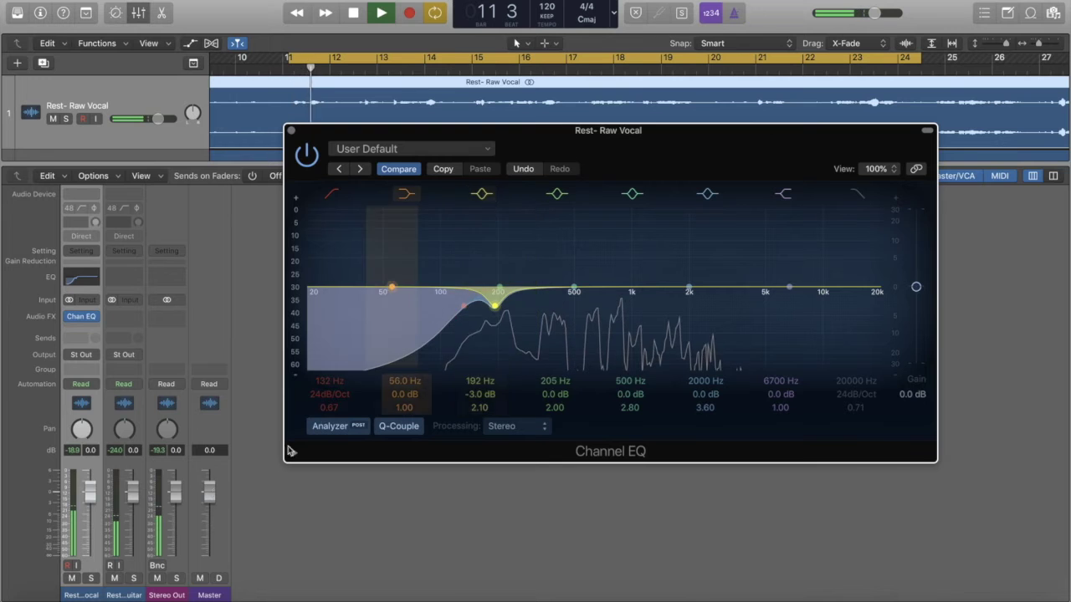
click(91, 578)
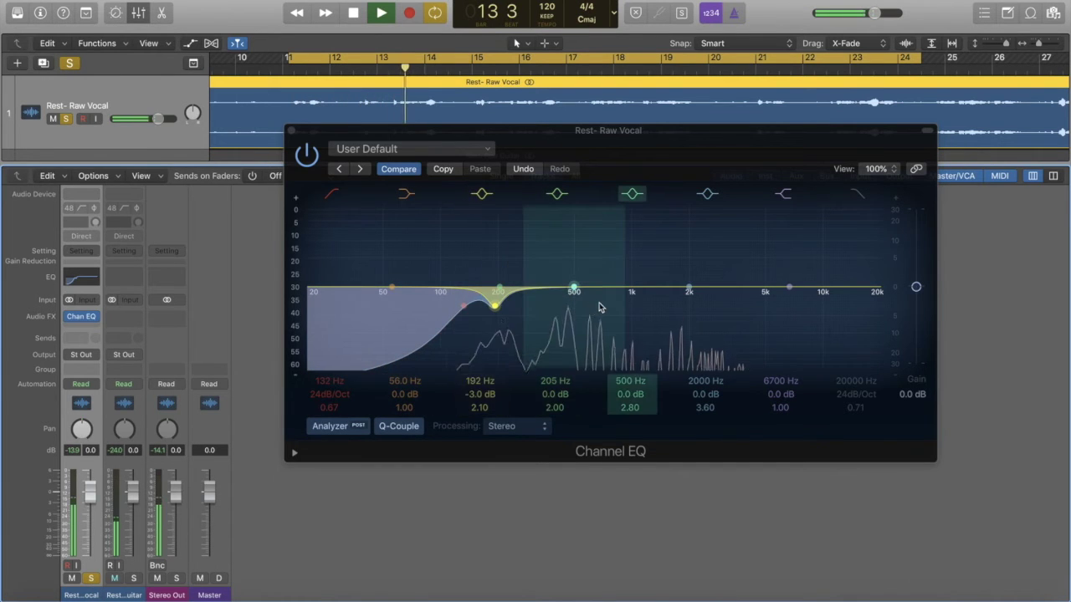
mouse_move(574, 289)
mouse_down()
mouse_move(532, 283)
mouse_move(545, 269)
mouse_move(558, 290)
mouse_up()
drag(502, 309, 495, 311)
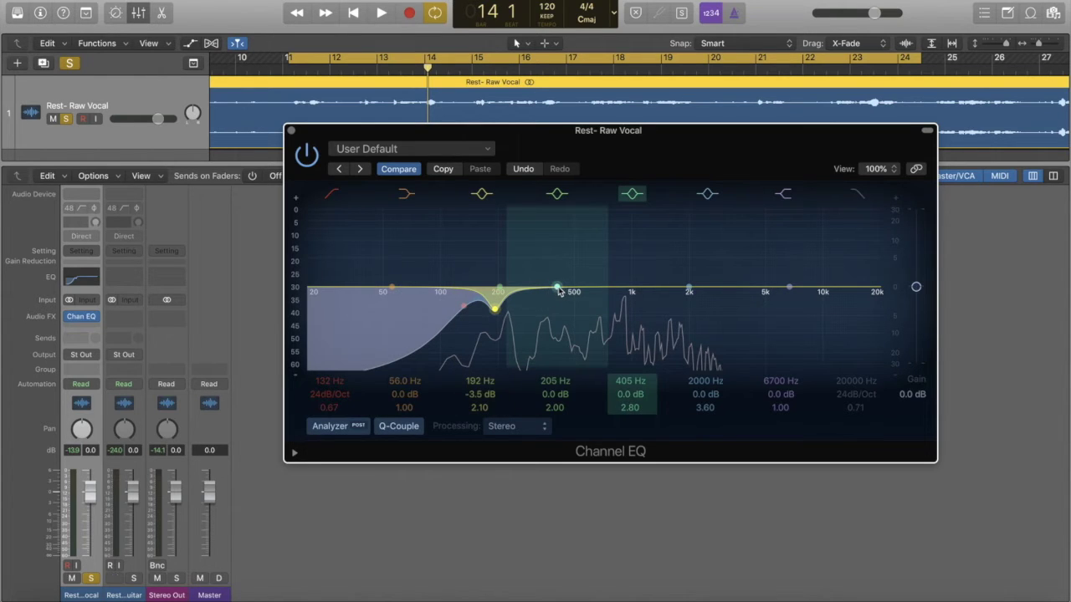
- Sweep the third bell band while the soloed vocal plays, boosting it to +8.5 dB at 405 Hz, and stop playback
mouse_move(559, 289)
mouse_down()
mouse_move(536, 285)
mouse_move(538, 276)
mouse_move(538, 290)
mouse_up()
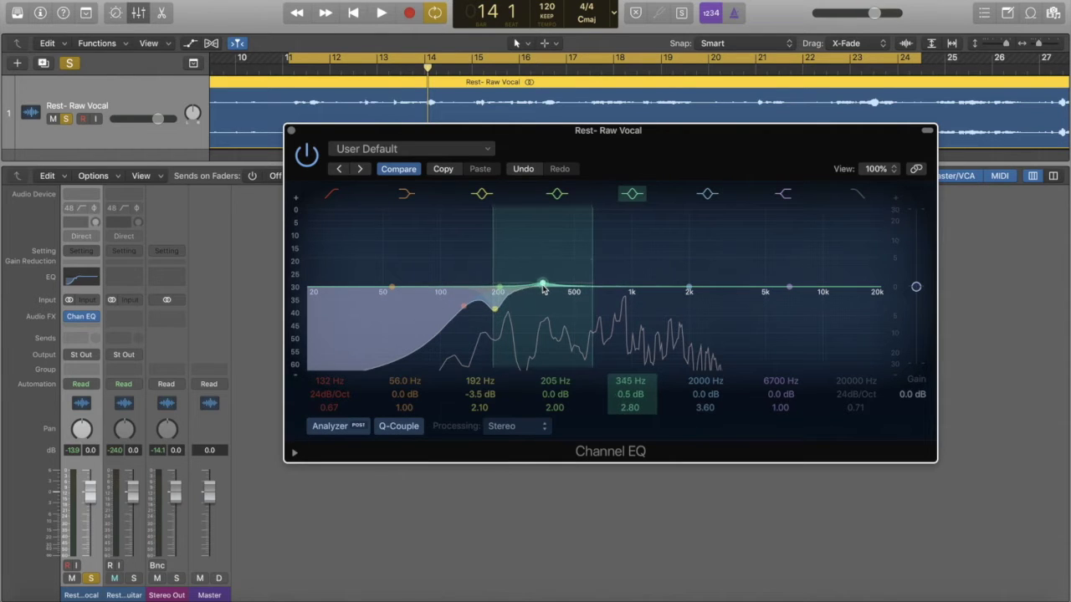
key(space)
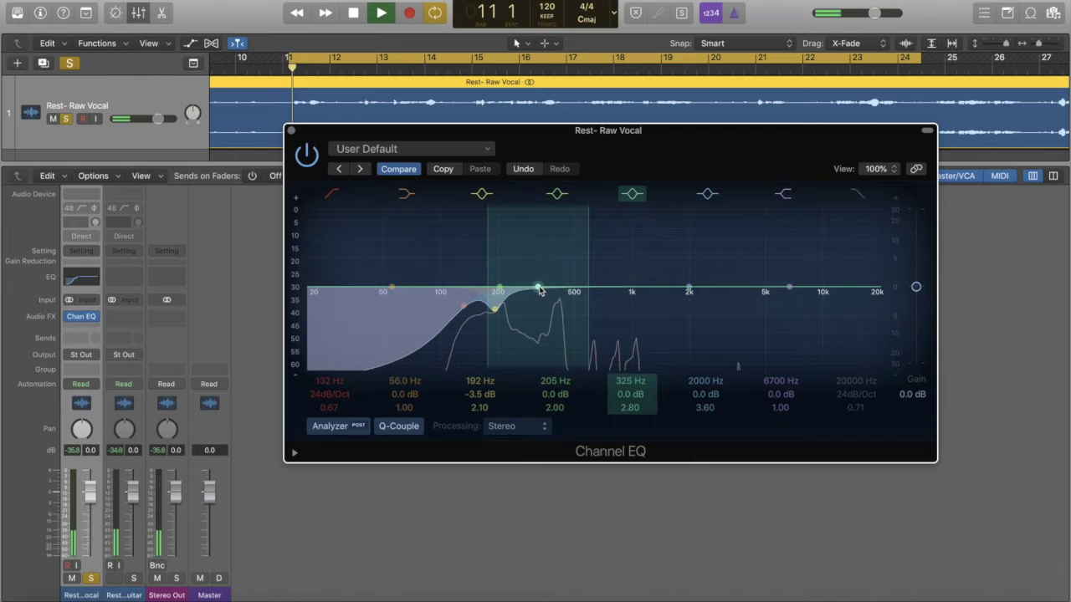
drag(539, 289, 561, 262)
drag(565, 262, 560, 260)
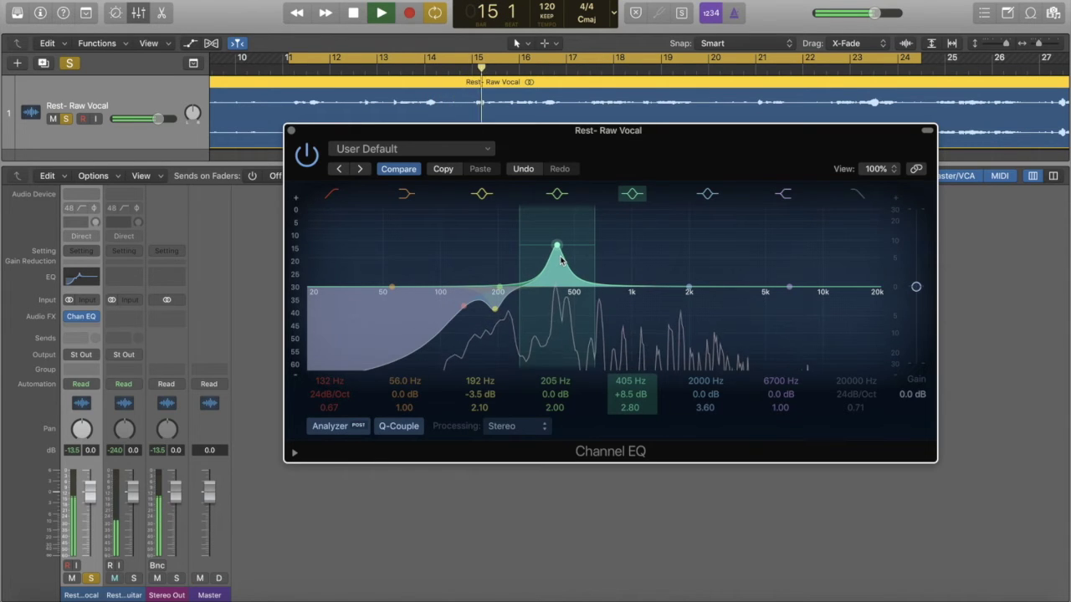
key(space)
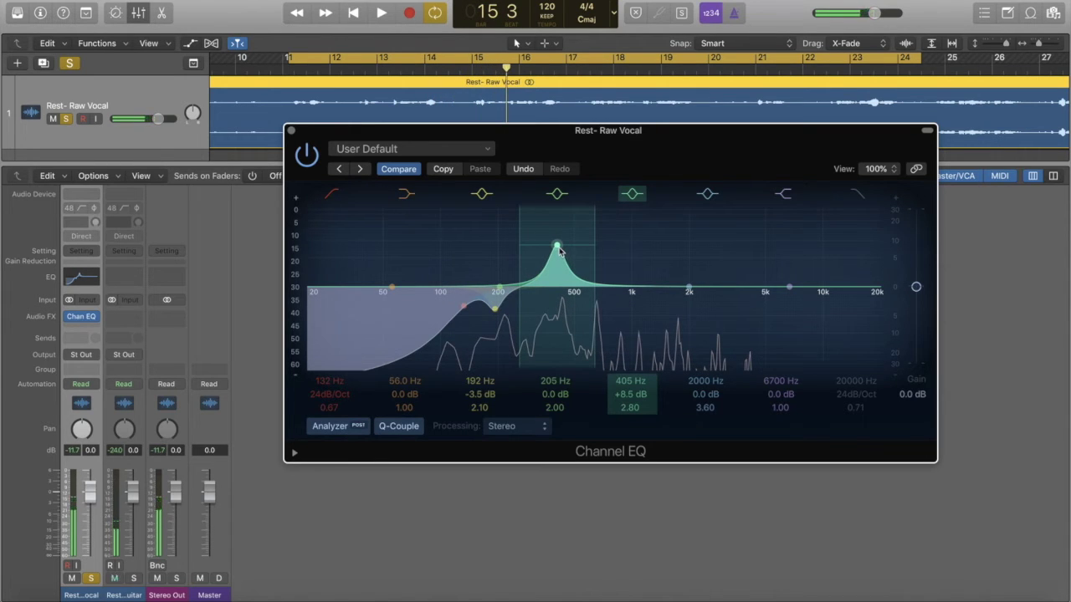
- Turn the third bell band into a -3.5 dB cut at 415 Hz with a Q of 2.00 while auditioning the vocal
drag(556, 249, 558, 285)
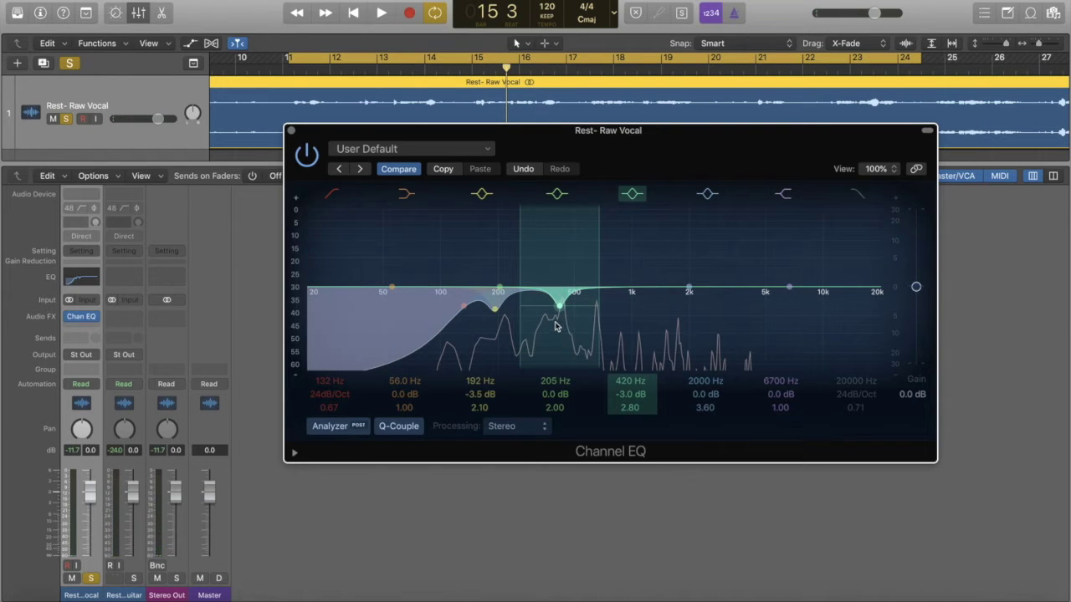
key(space)
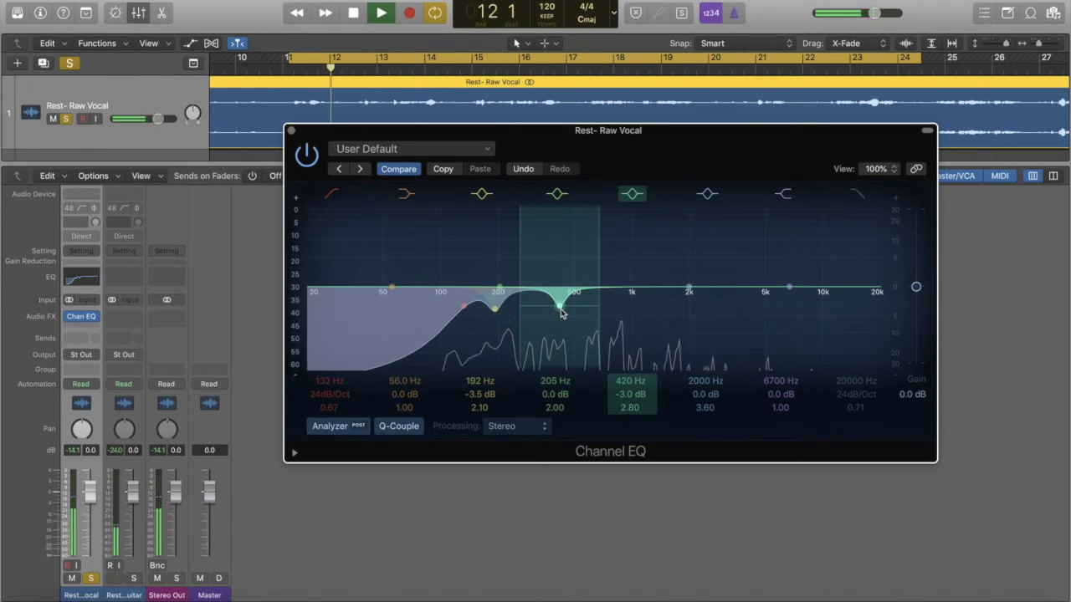
drag(620, 396, 617, 396)
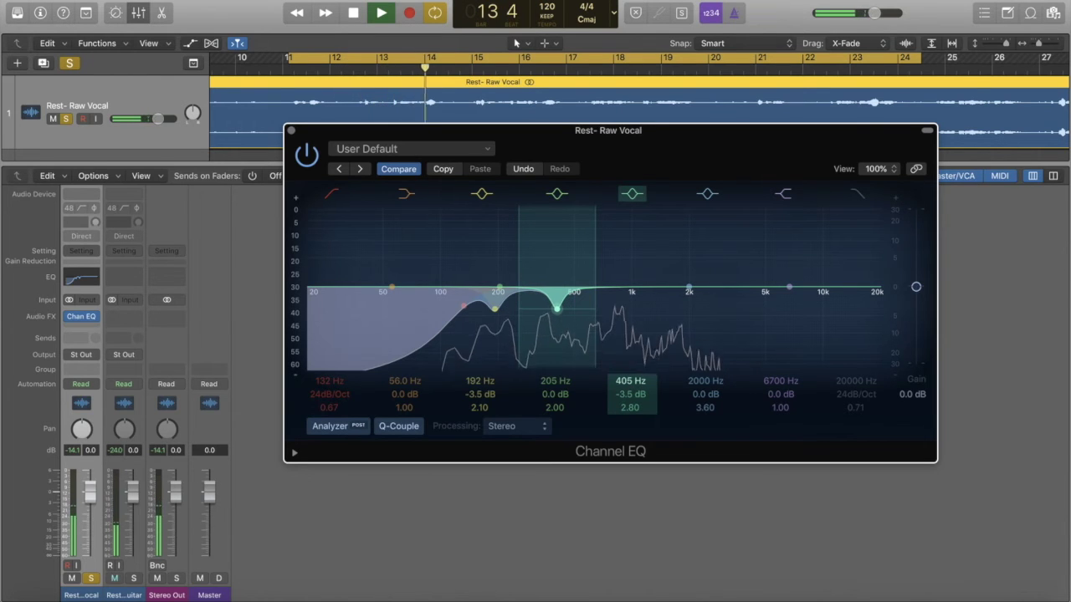
drag(629, 408, 629, 416)
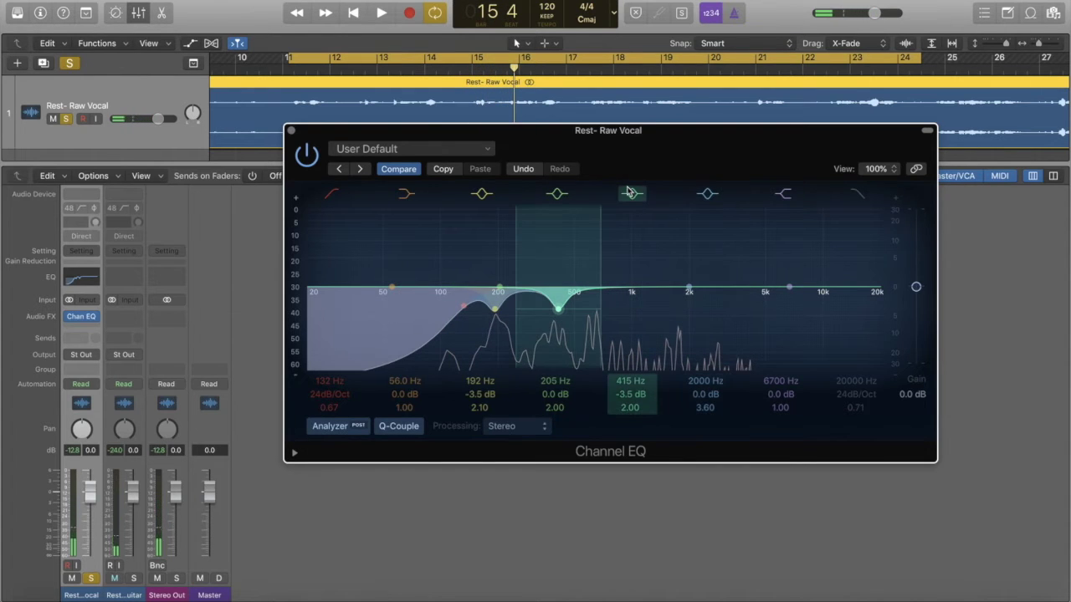
- Sweep the second bell band above the 415 Hz cut during playback and set it to -3.0 dB at 750 Hz
drag(500, 287, 645, 289)
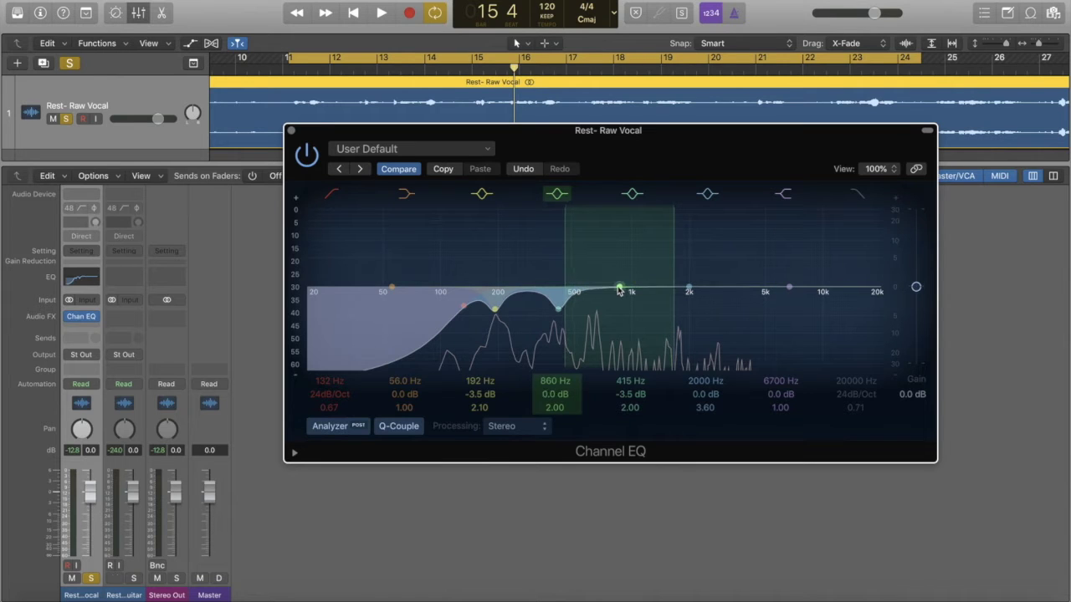
drag(617, 290, 609, 288)
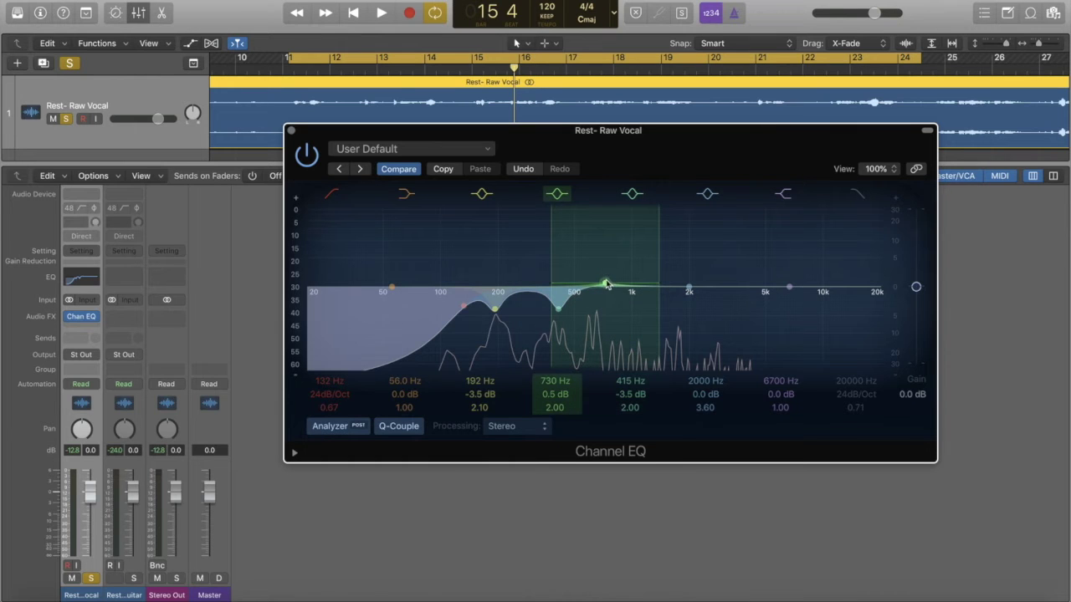
key(space)
mouse_move(605, 287)
mouse_down()
mouse_move(586, 268)
mouse_move(616, 263)
mouse_move(610, 250)
mouse_move(612, 285)
mouse_up()
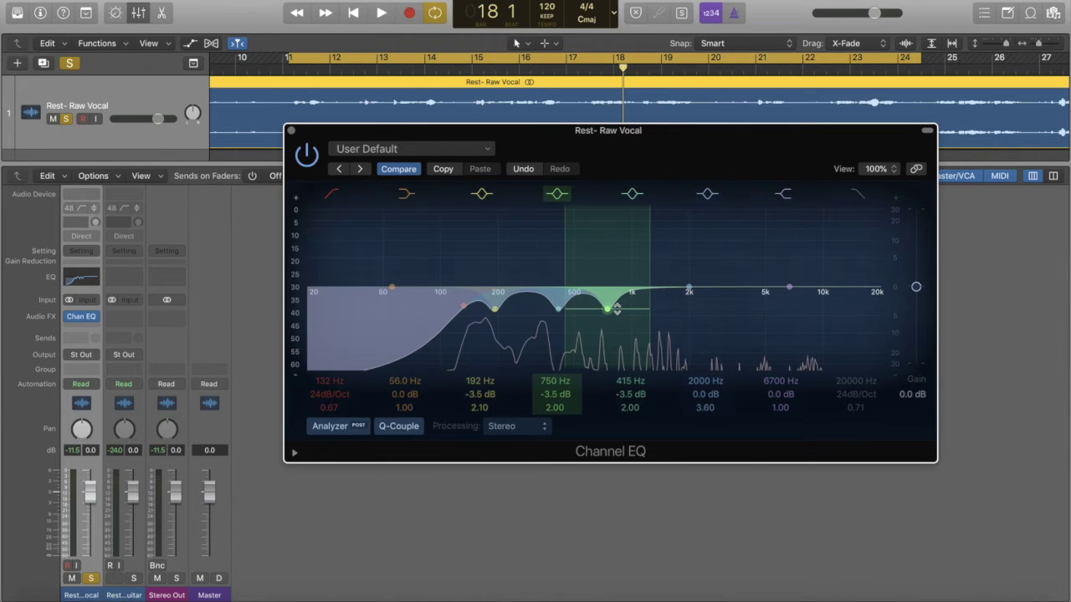
drag(607, 313, 606, 311)
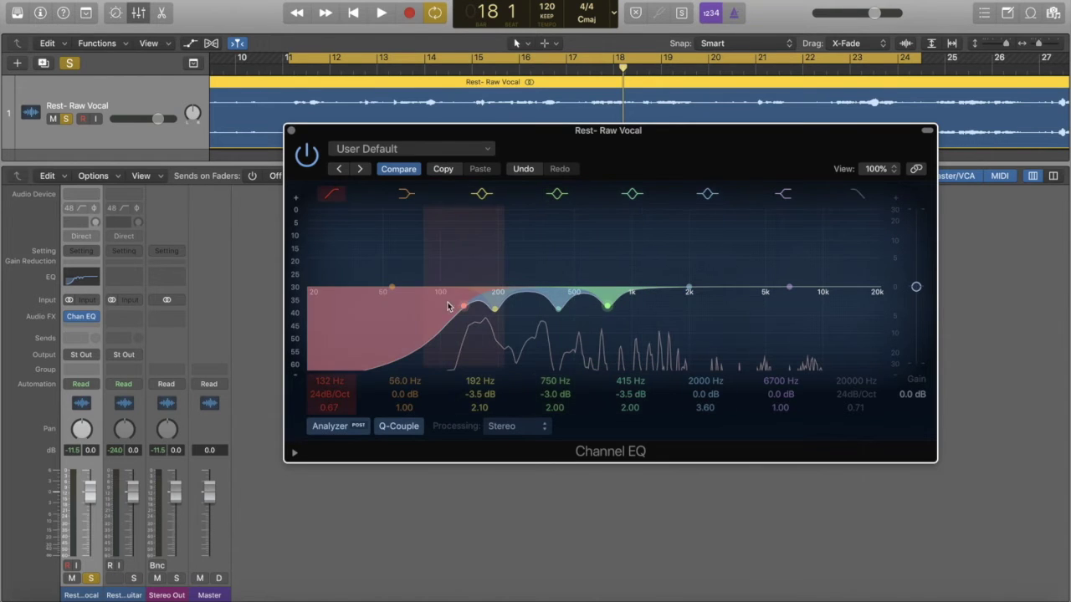
- Raise the vocal EQ's low cut to 152 Hz and play a short passage to check it
drag(463, 310, 479, 304)
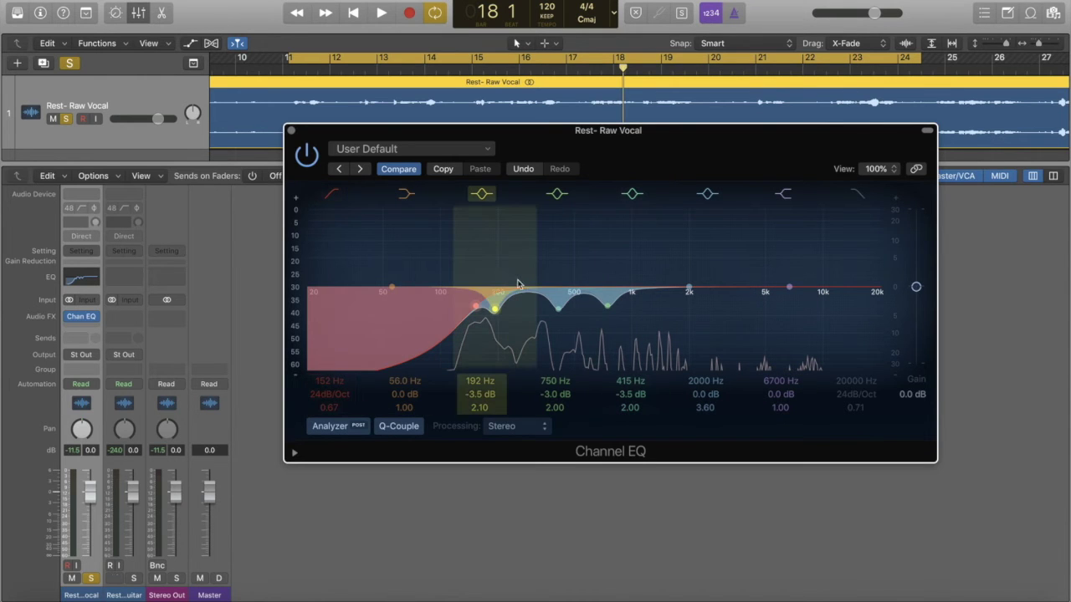
key(space)
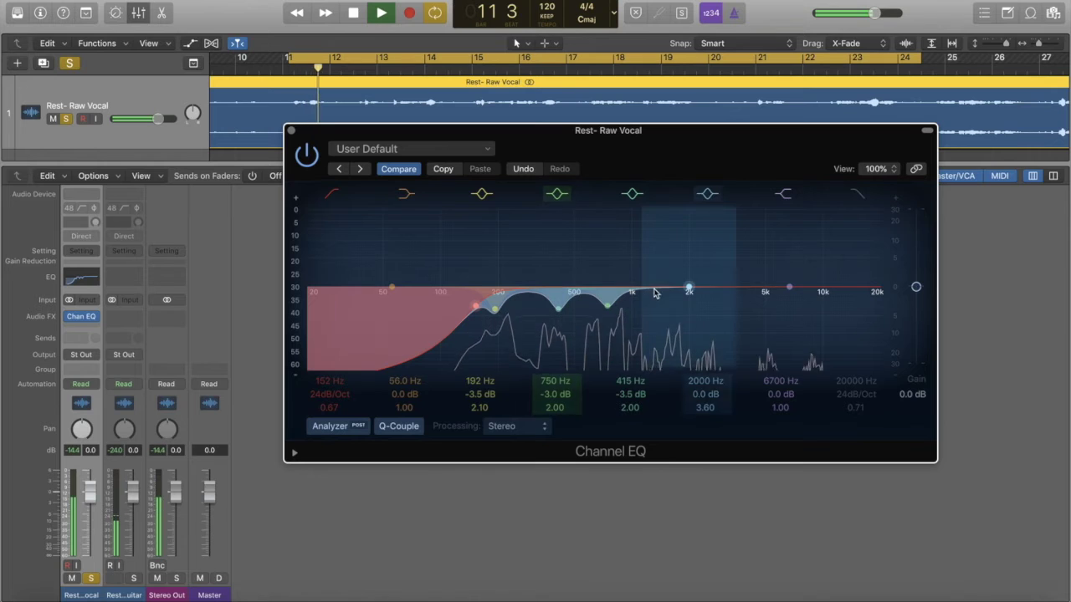
key(space)
- Set the fourth bell band to a -2.5 dB cut at 1680 Hz and audition the result
mouse_move(688, 289)
mouse_down()
mouse_move(661, 290)
mouse_move(629, 269)
mouse_move(633, 260)
mouse_move(676, 256)
mouse_move(675, 305)
mouse_up()
key(space)
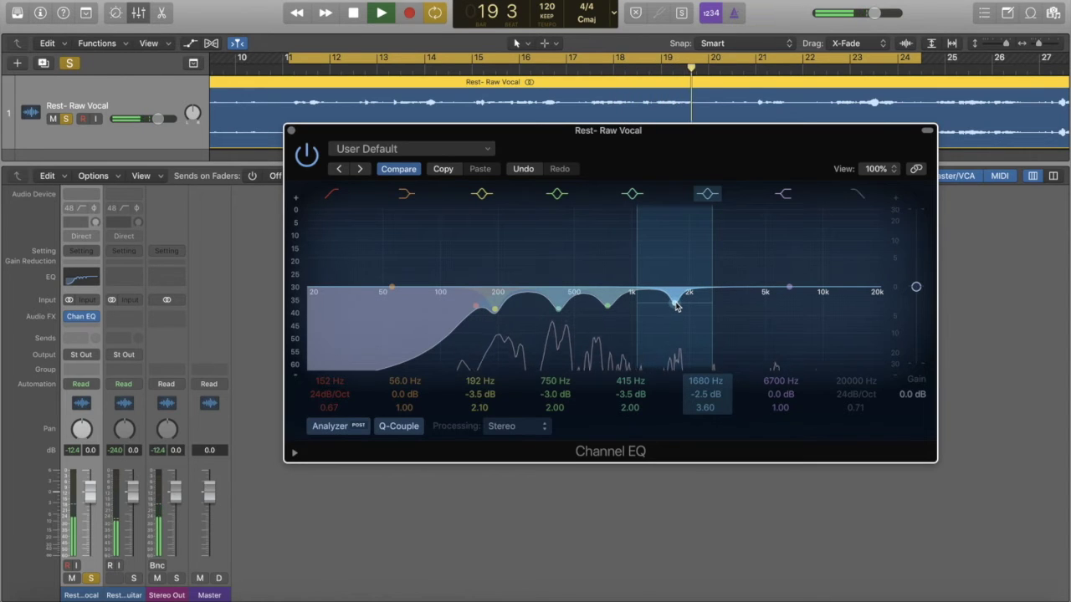
key(space)
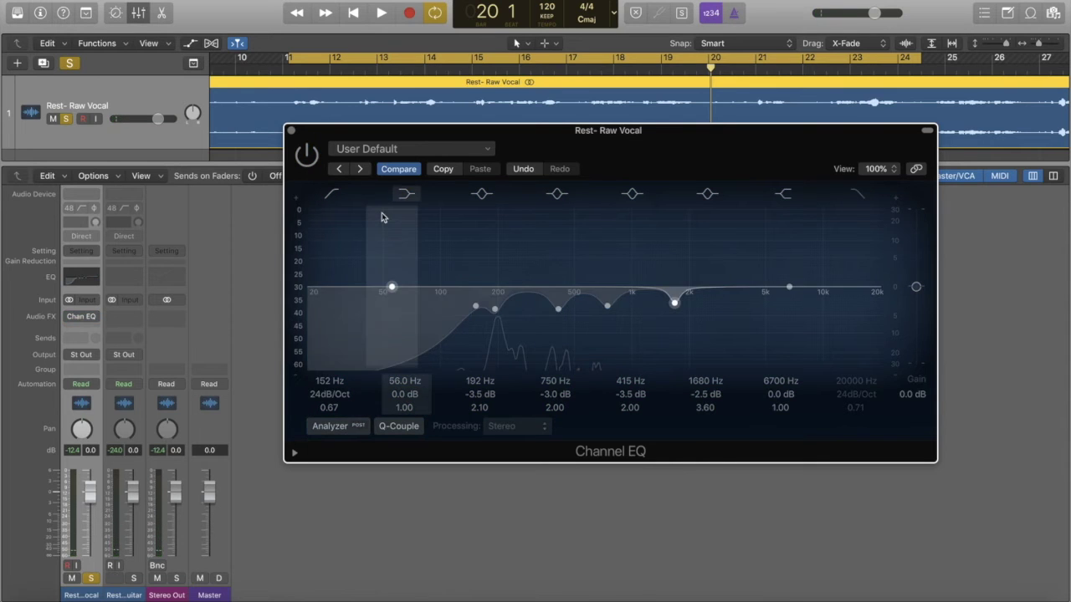
- Compare the soloed vocal with its Channel EQ bypassed and re-enabled during playback, and stop playback
key(space)
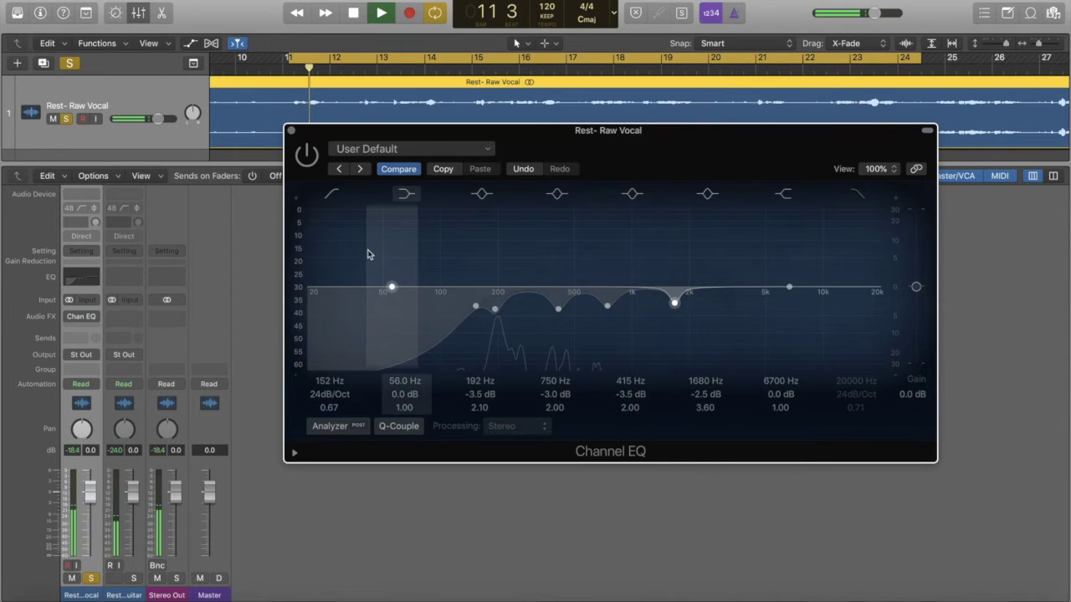
click(308, 154)
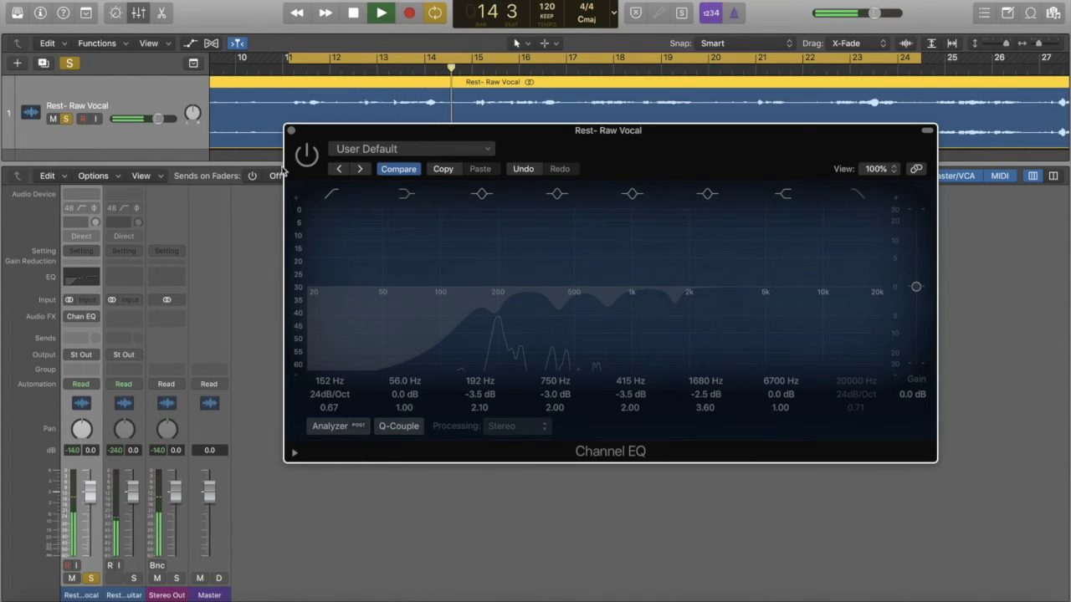
click(307, 155)
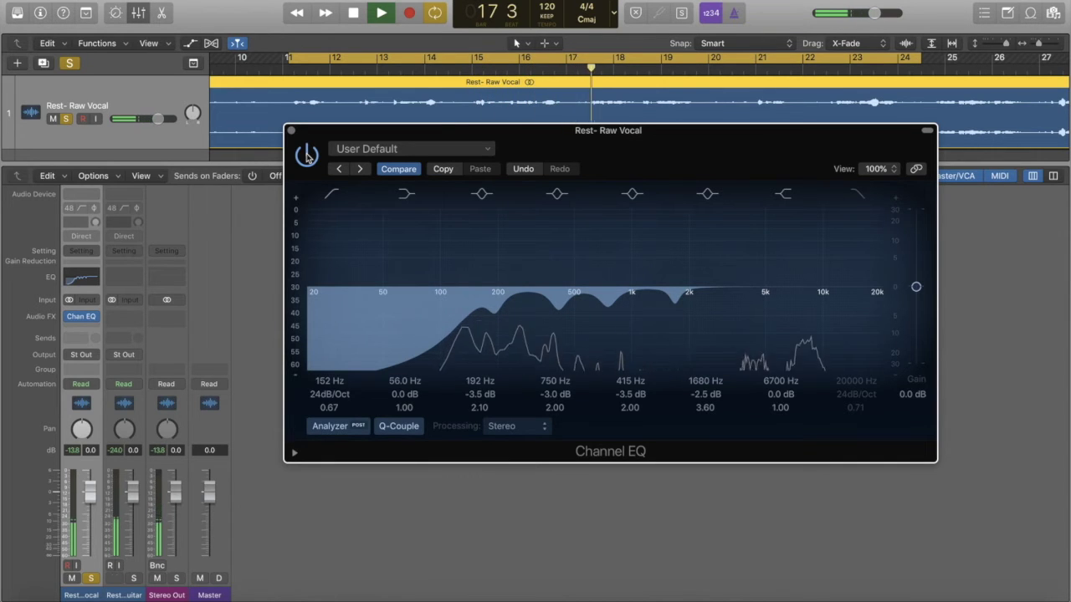
key(space)
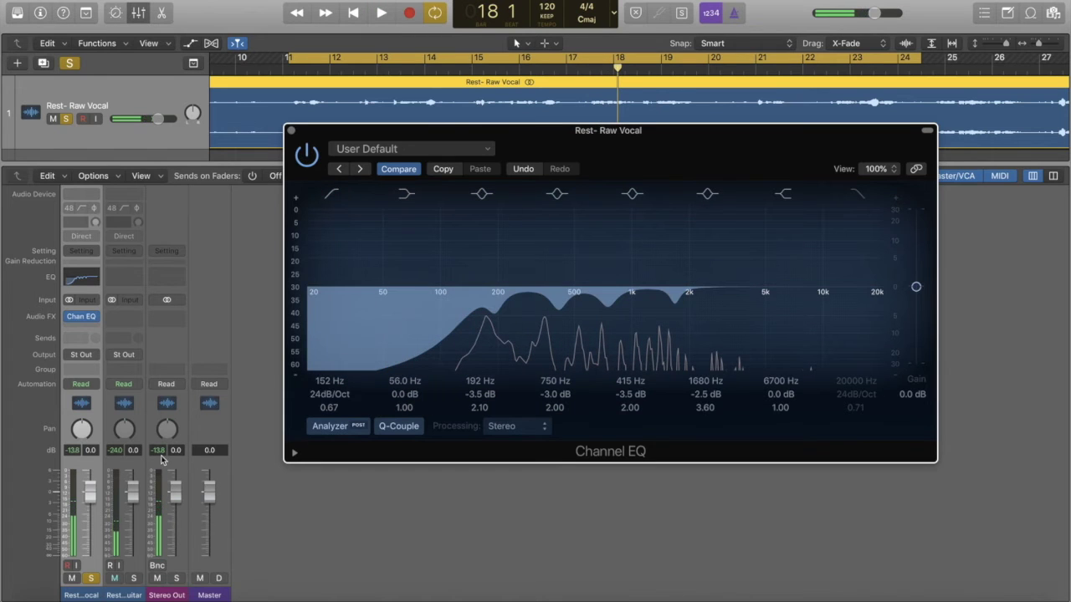
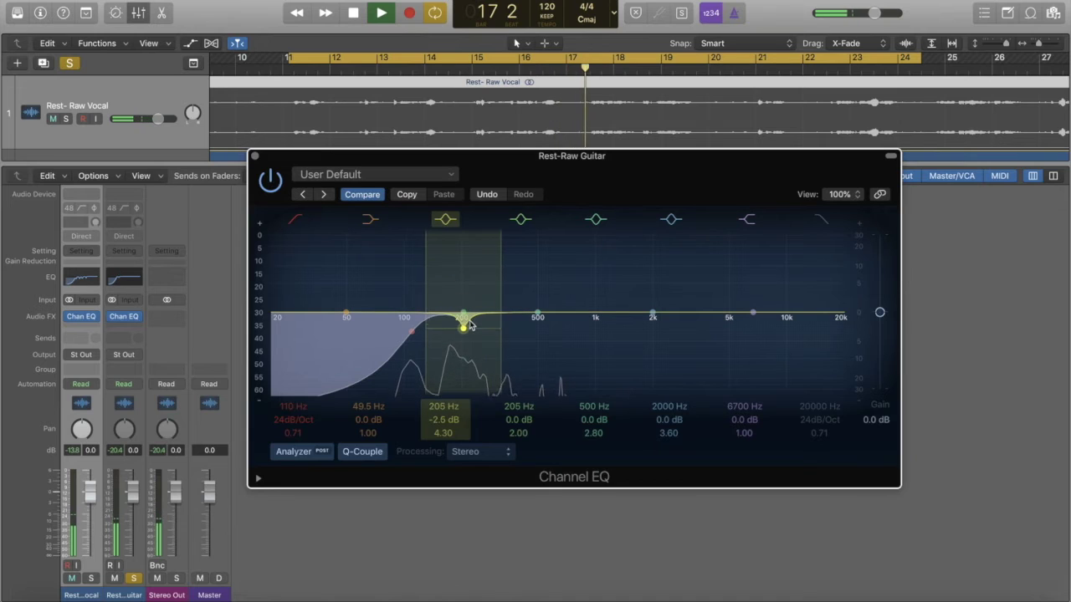
- On the guitar's Channel EQ, cut the four bell bands by 4.0 dB at 196 Hz with a Q of 1.70, 430 Hz, 850 Hz and 1660 Hz
drag(442, 433, 441, 464)
drag(475, 335, 470, 335)
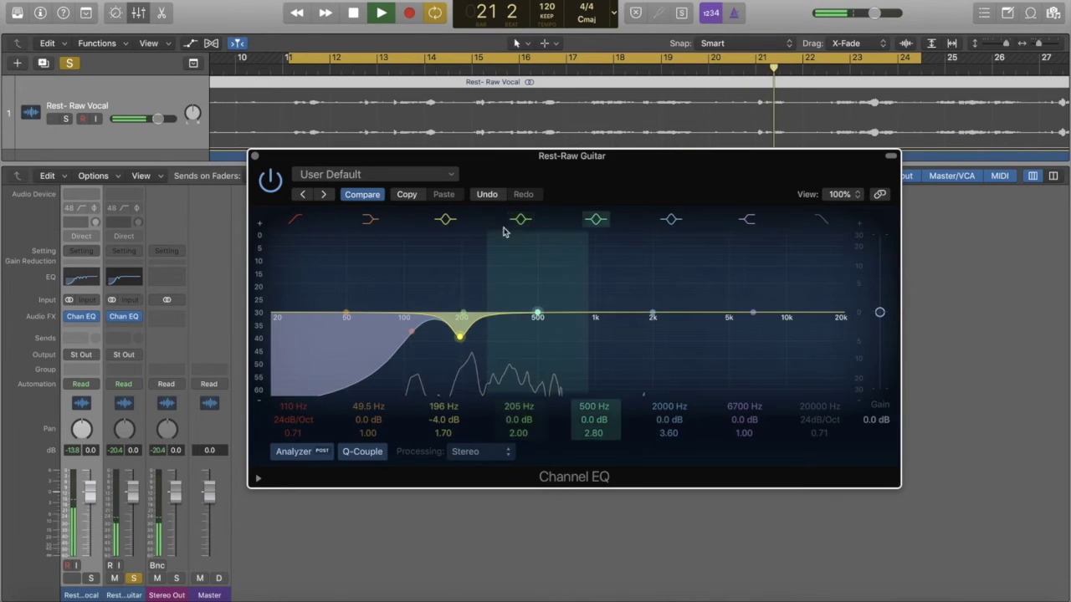
drag(464, 317, 583, 334)
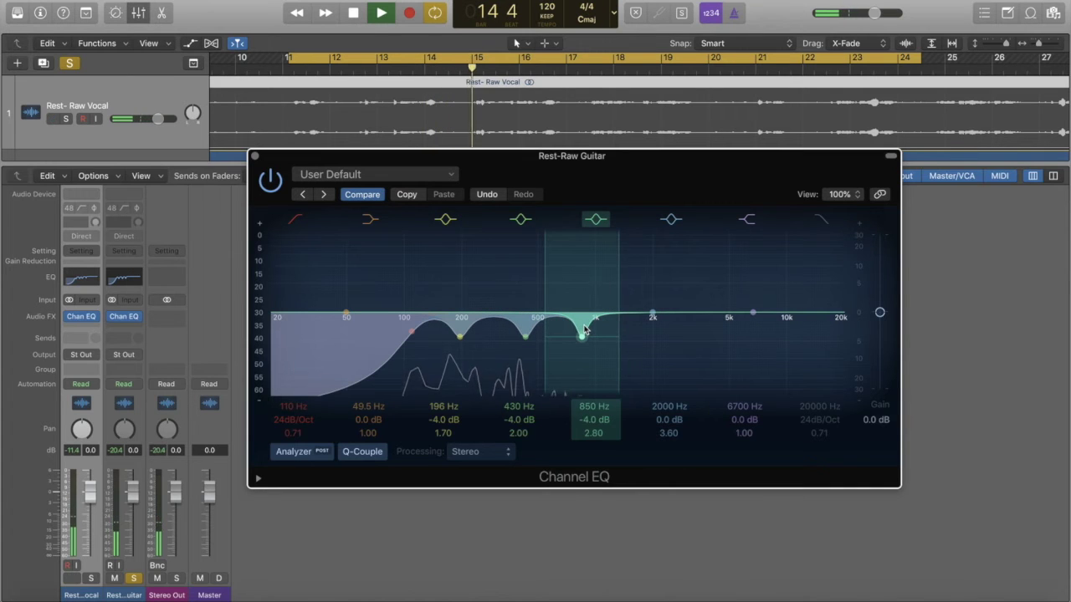
drag(653, 316, 637, 337)
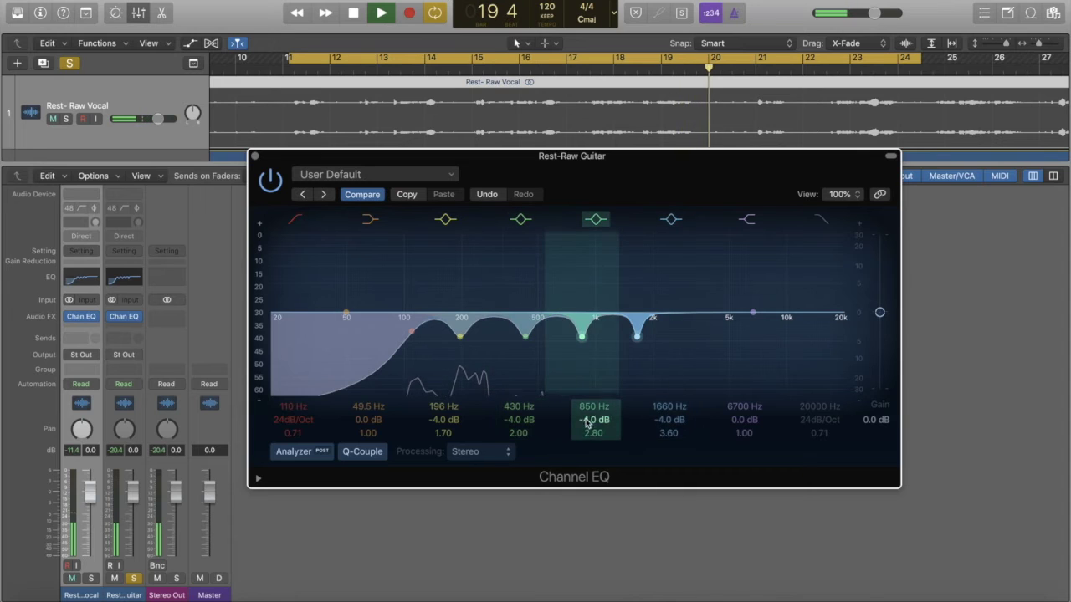
- Set the guitar's 430, 850 and 1660 Hz bands to Q 1.30, 1.70 and 2.30, its low cut to 134 Hz with Q 0.67, and stop playback
drag(588, 433, 544, 425)
drag(674, 428, 672, 437)
drag(398, 331, 428, 334)
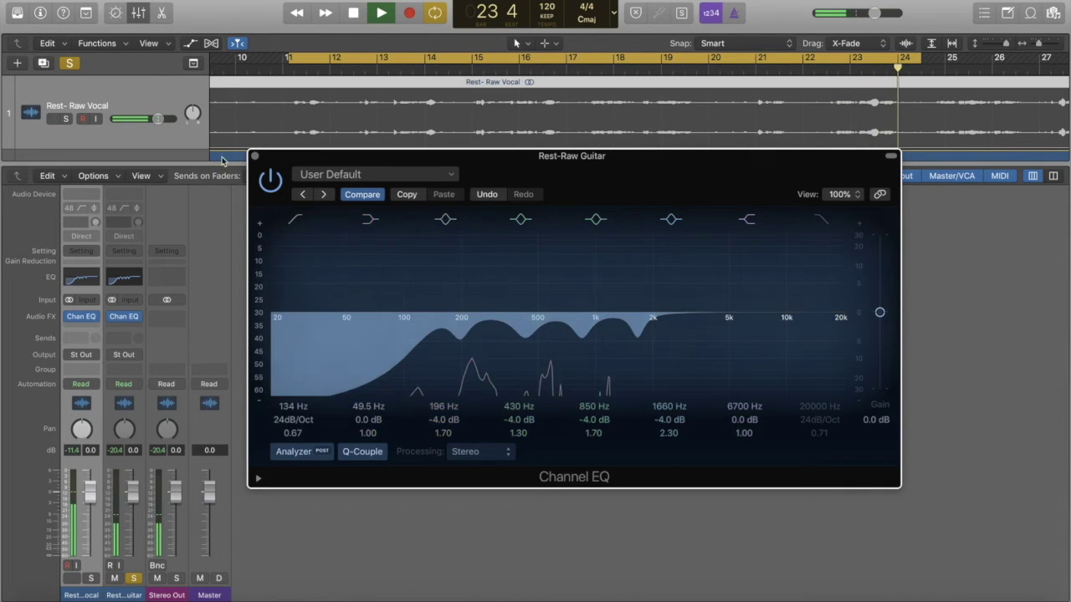
key(space)
mouse_move(114, 592)
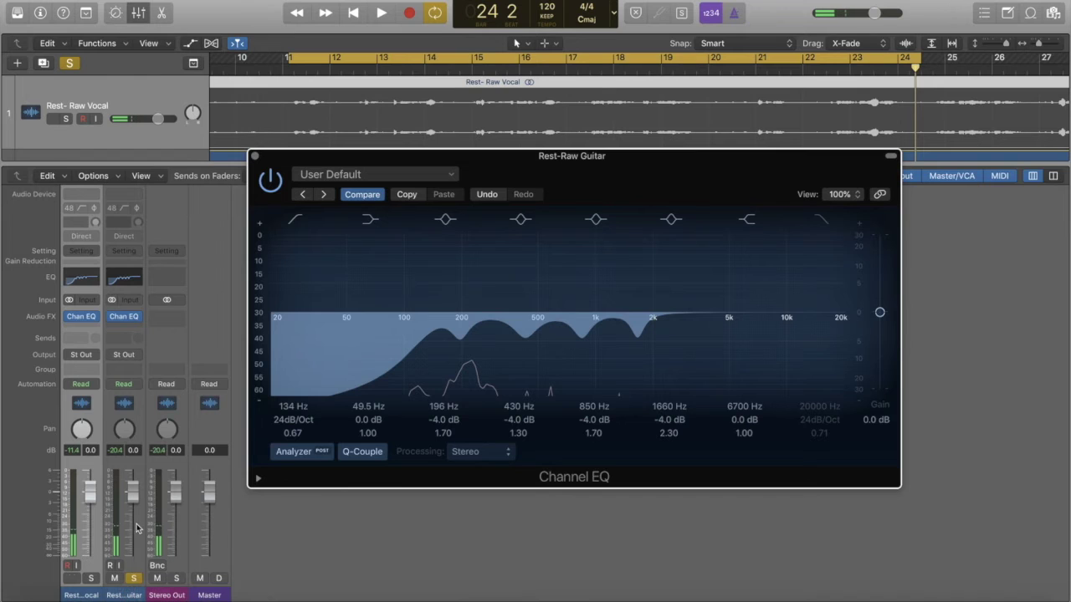
- Unsolo the guitar, close its Channel EQ, lower the guitar fader to -2.2 dB during playback and stop
click(133, 580)
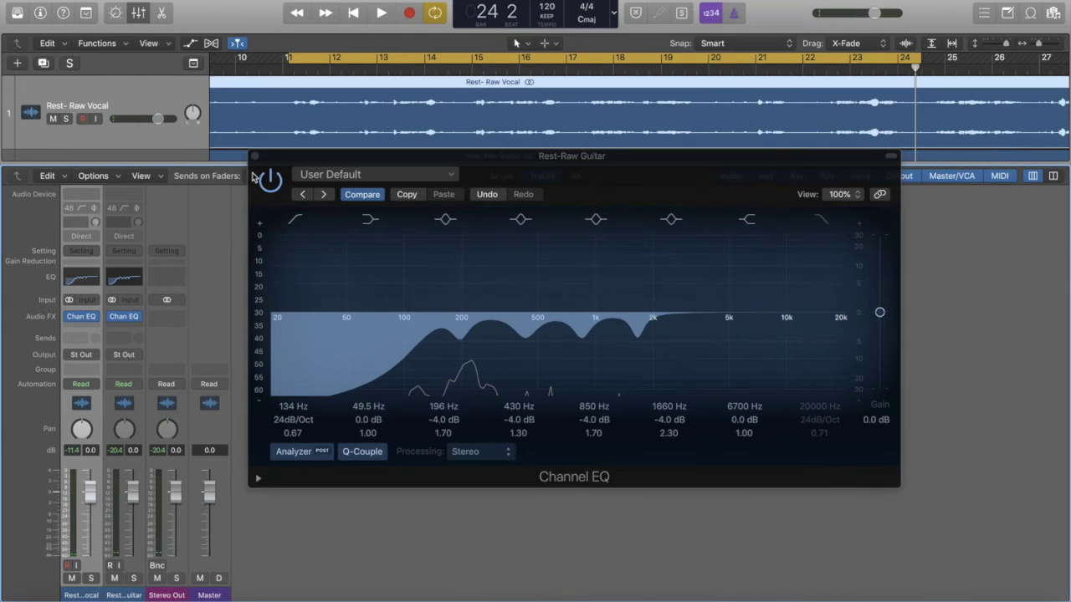
click(255, 157)
key(space)
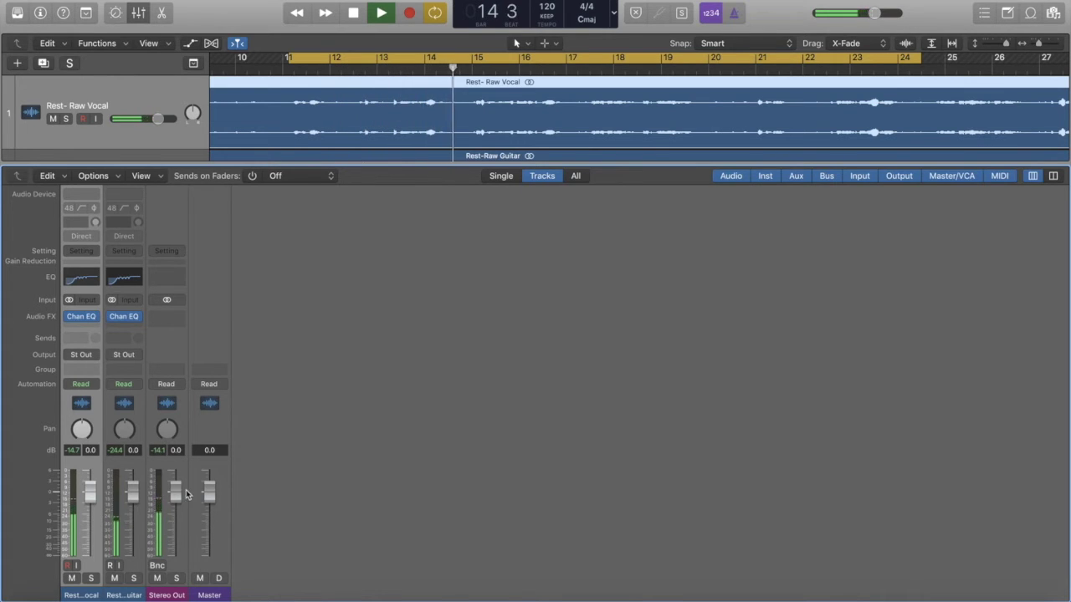
drag(132, 492, 133, 500)
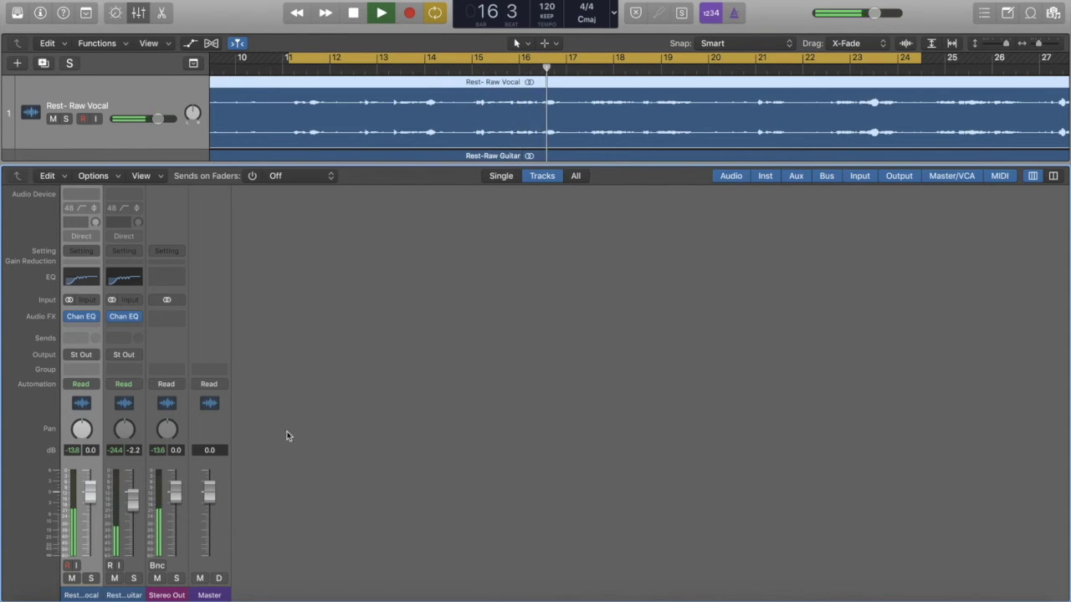
key(space)
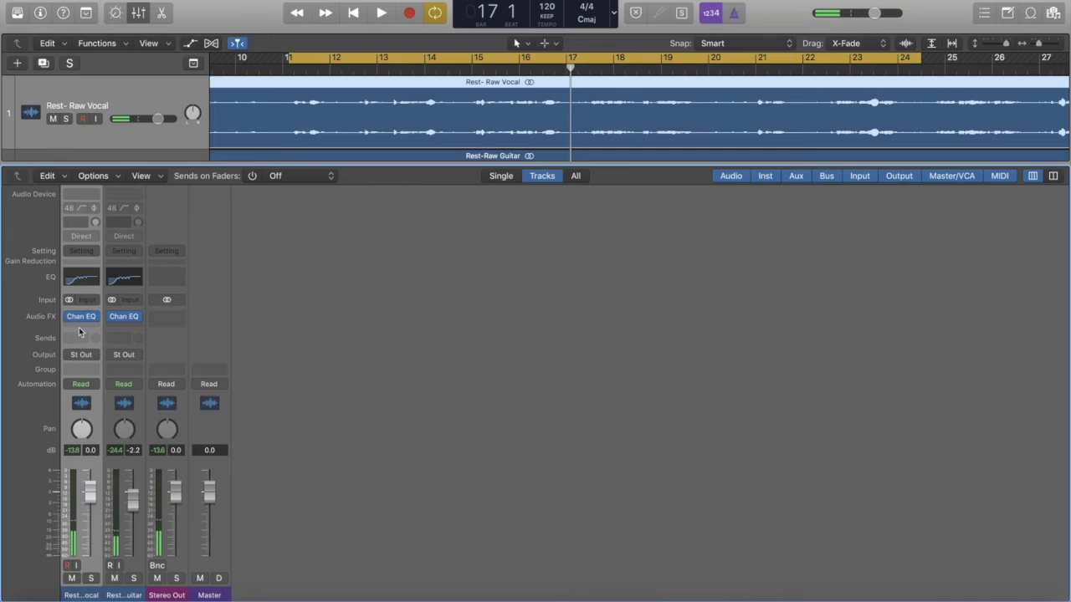
click(80, 330)
mouse_move(86, 368)
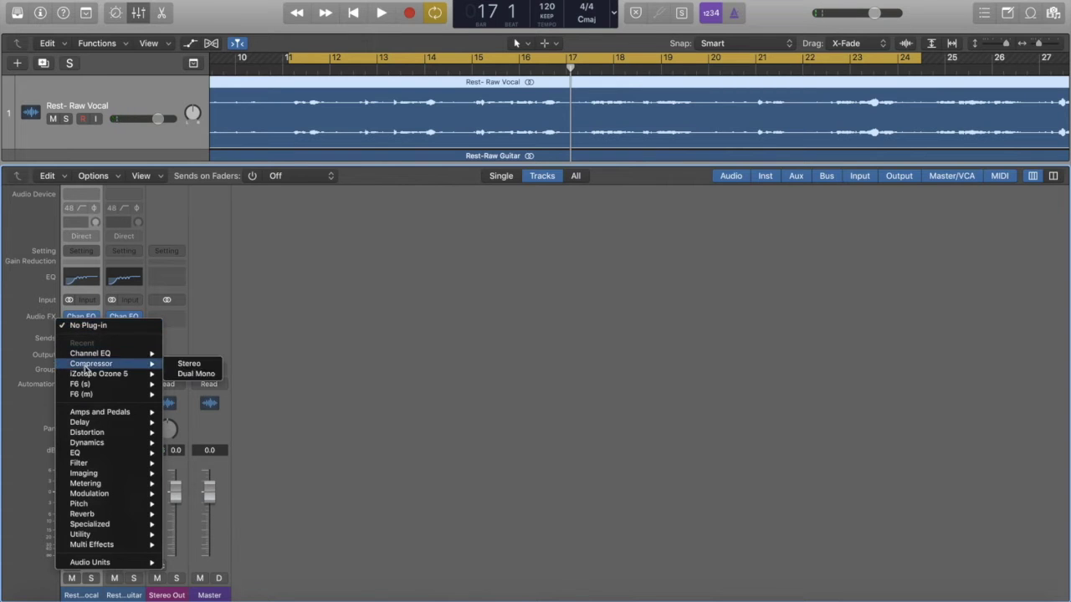
click(249, 303)
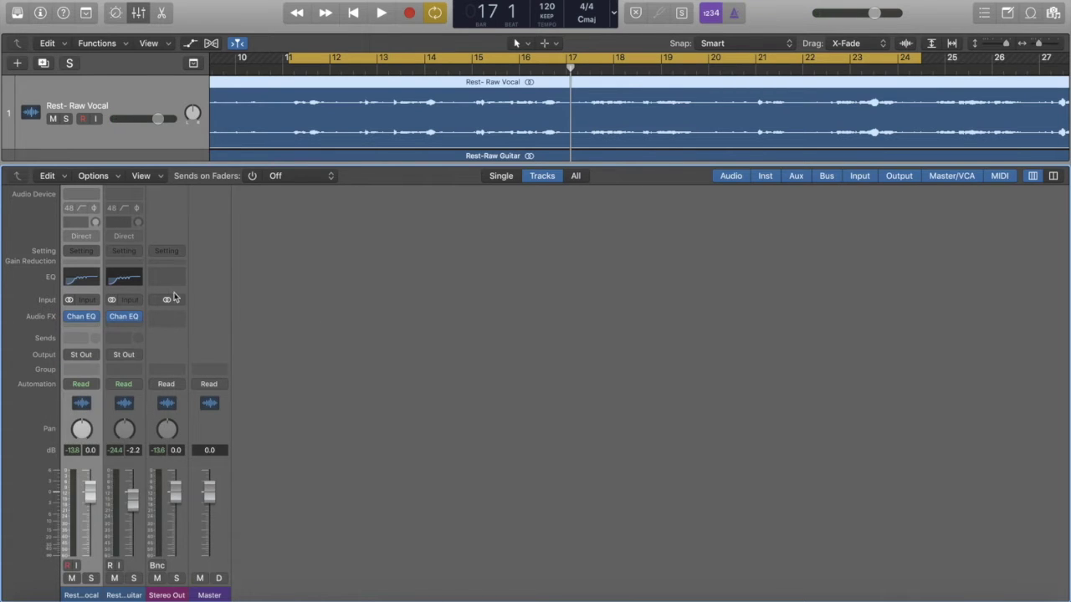
click(81, 277)
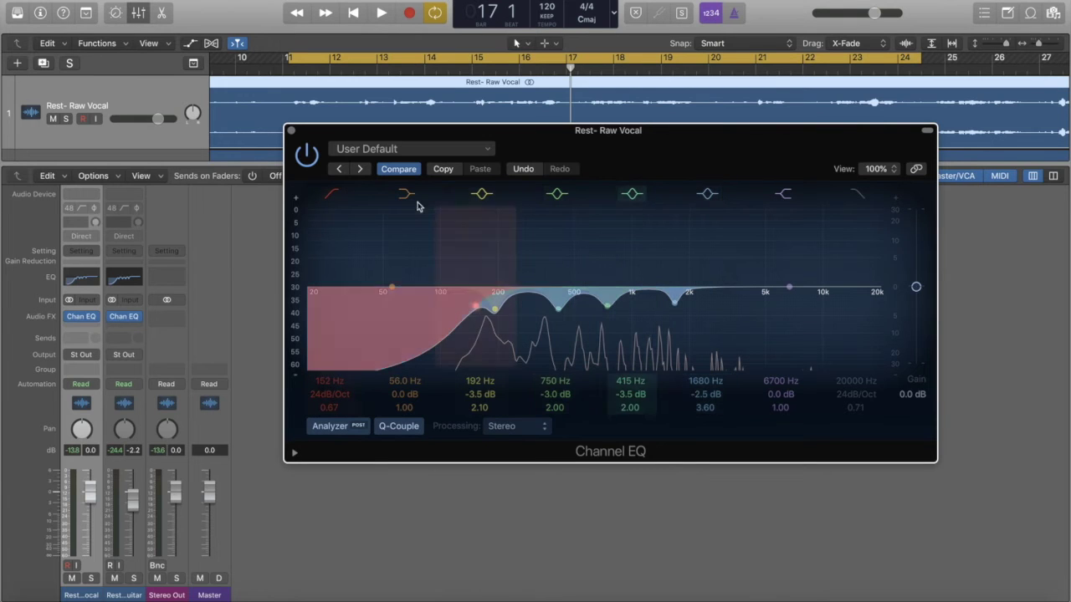
click(291, 132)
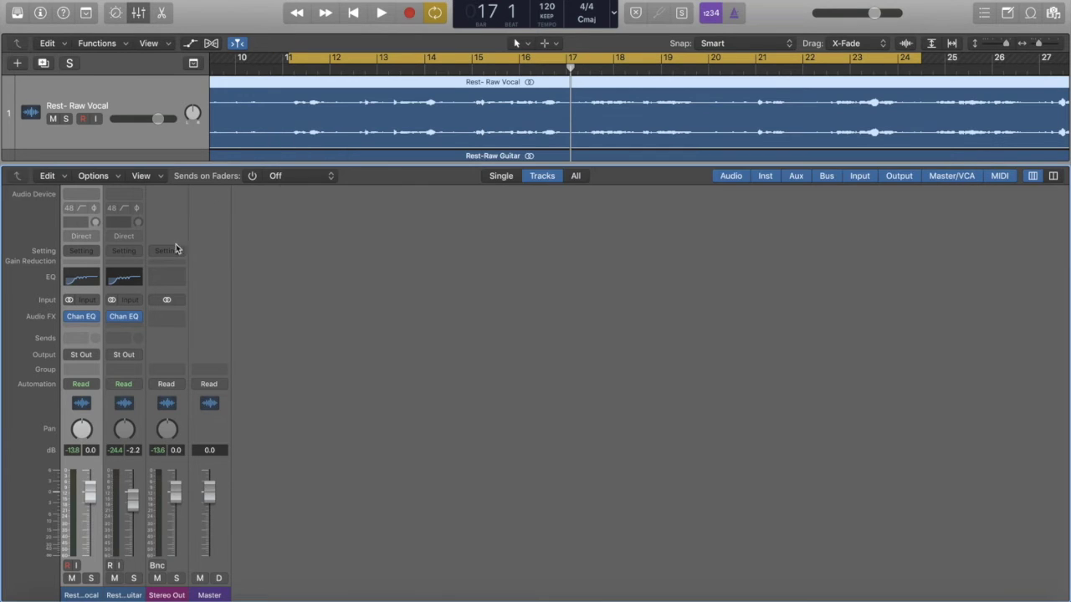
click(82, 327)
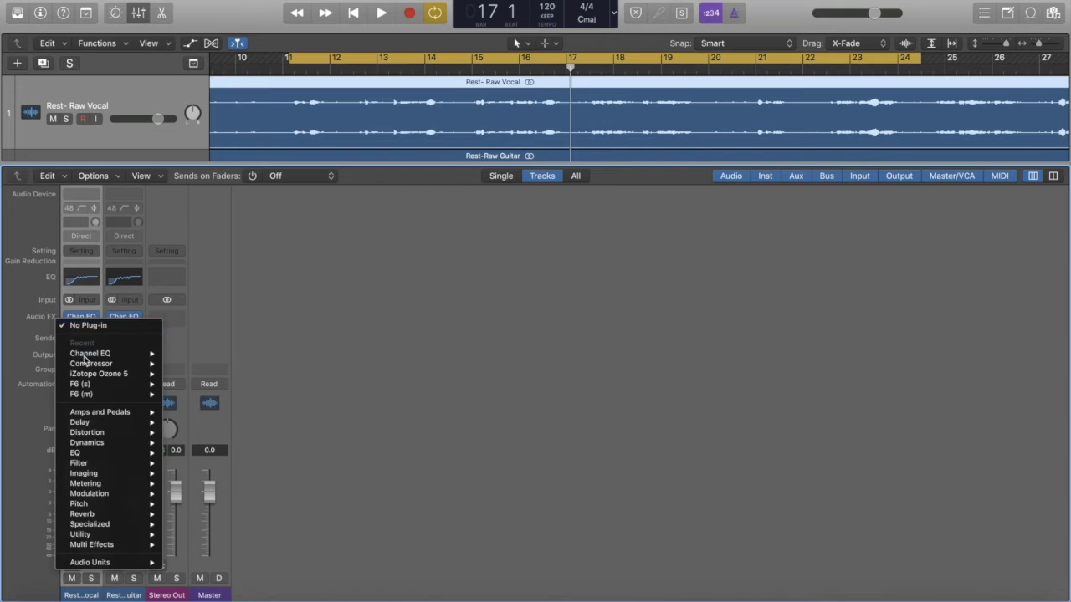
mouse_move(84, 365)
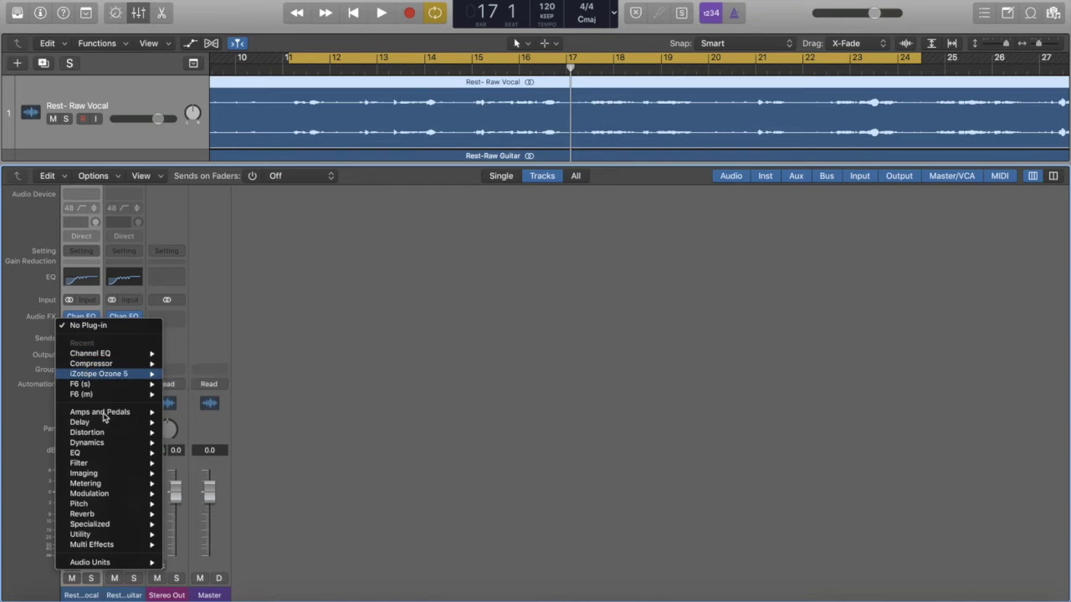
mouse_move(105, 445)
key(Escape)
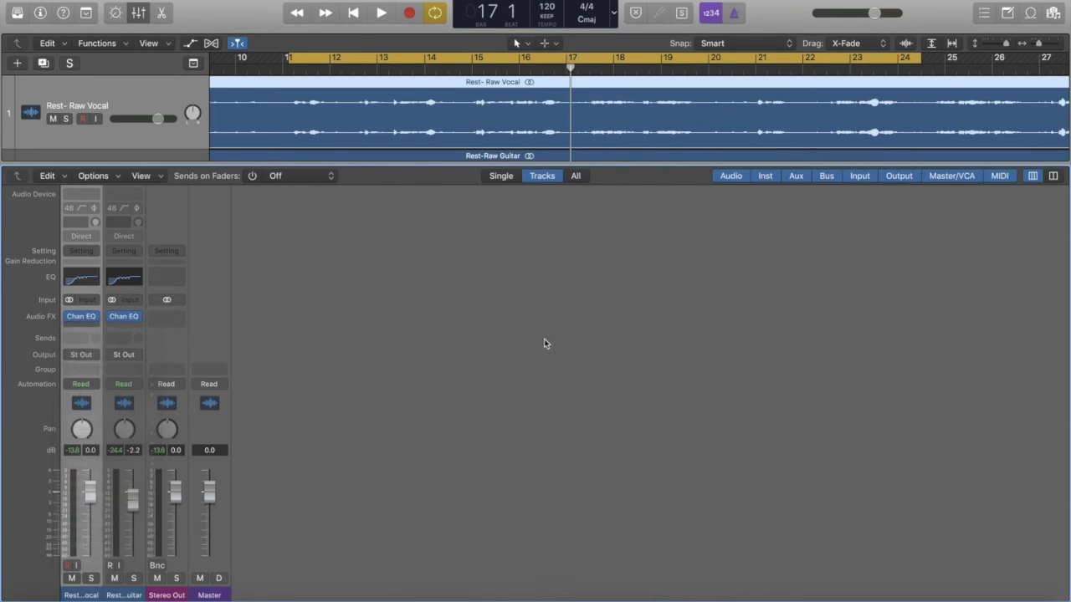
- Insert a Compressor after the vocal's Channel EQ, turn off auto gain and auto release, and set threshold 0 dB and ratio 3.7:1
click(82, 328)
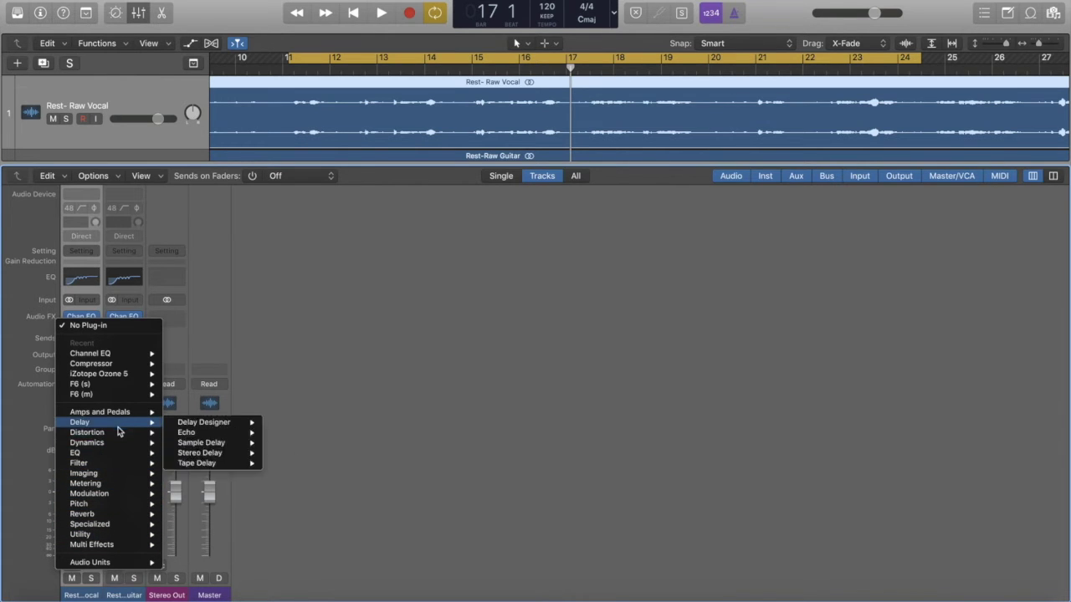
mouse_move(230, 456)
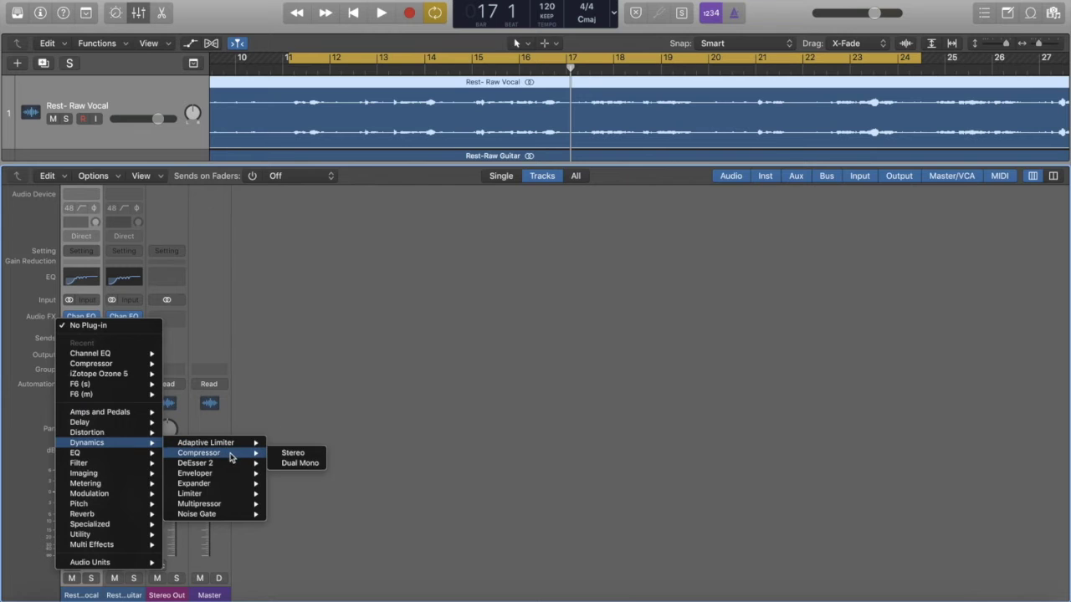
click(299, 476)
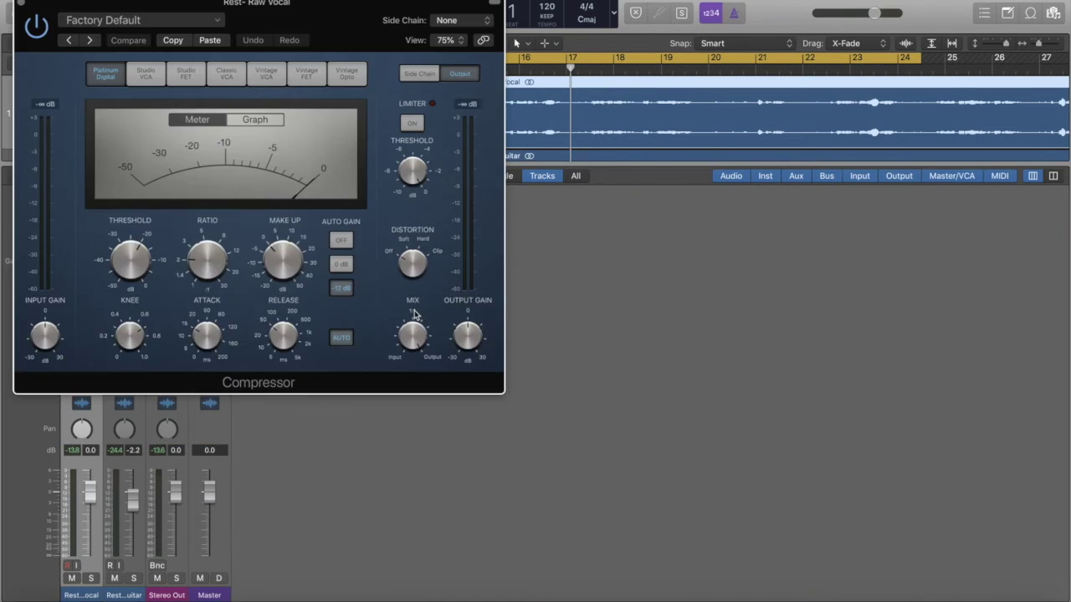
drag(348, 4, 474, 77)
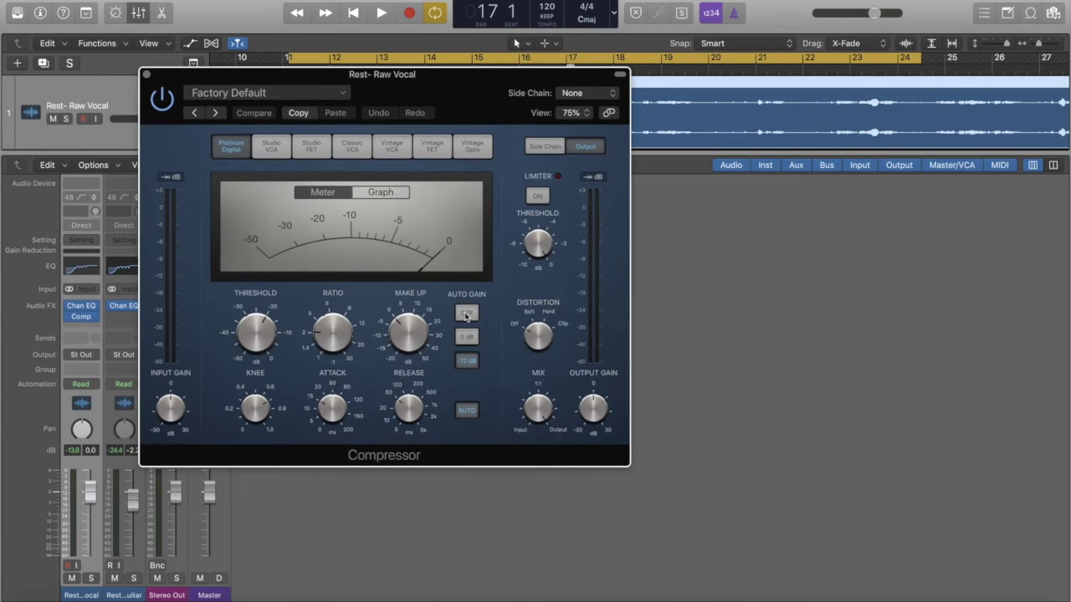
click(467, 314)
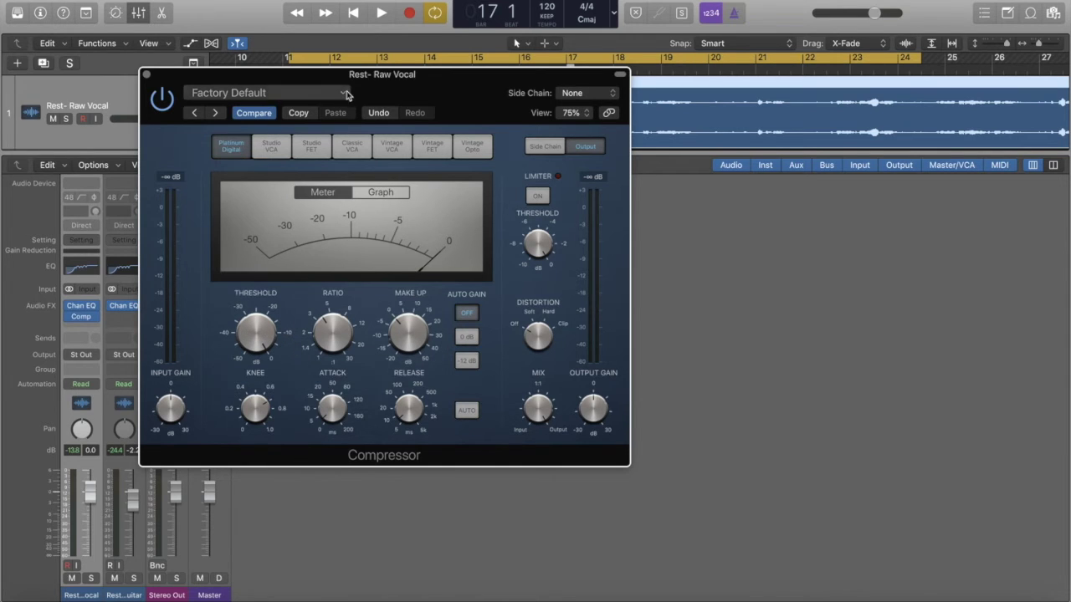
drag(356, 77, 488, 90)
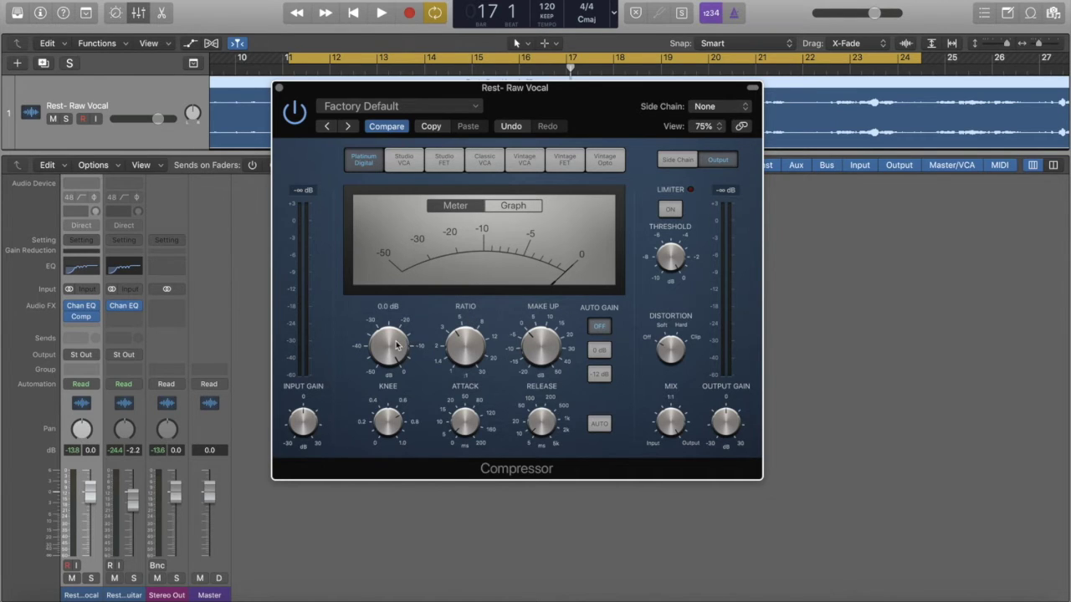
- Lower the vocal compressor's threshold to -35.5 dB while the loop plays, and stop playback
key(space)
drag(397, 345, 400, 401)
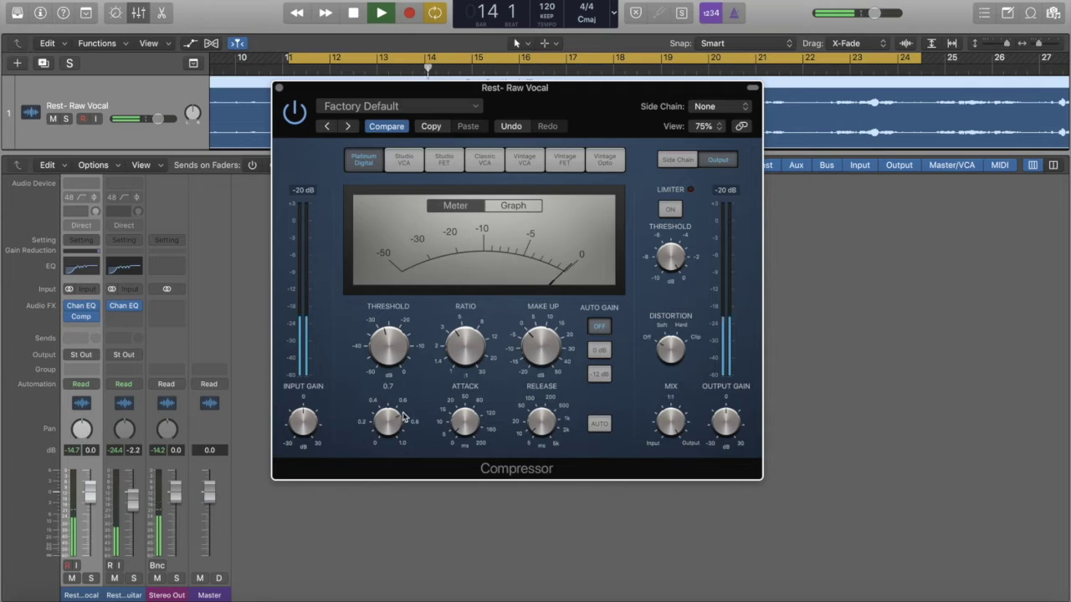
mouse_move(384, 346)
mouse_down()
mouse_move(388, 363)
mouse_move(390, 346)
mouse_up()
scroll(391, 346, down, 2)
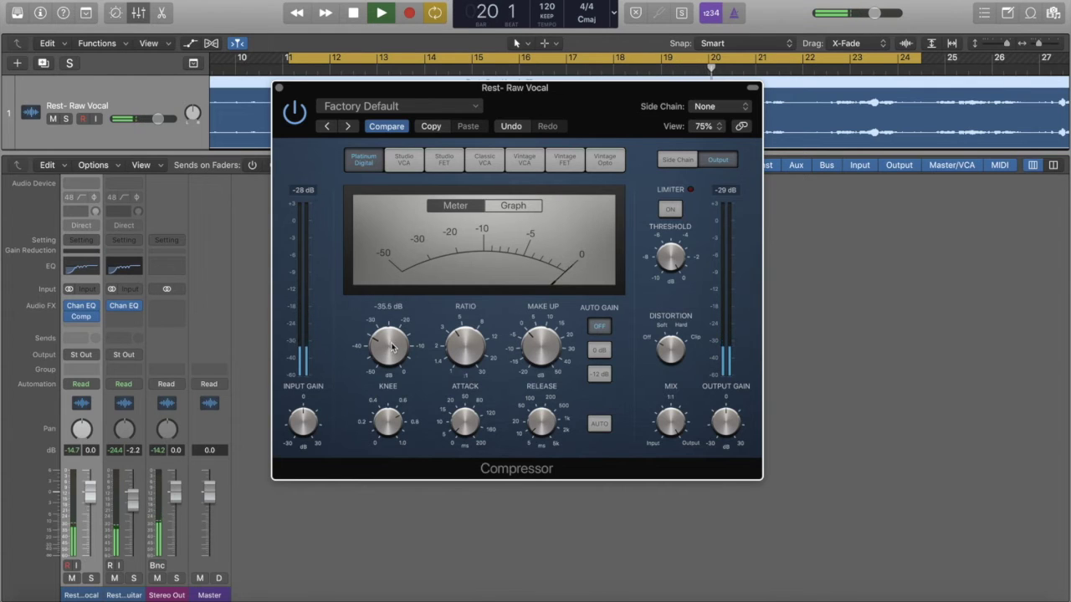
mouse_move(444, 354)
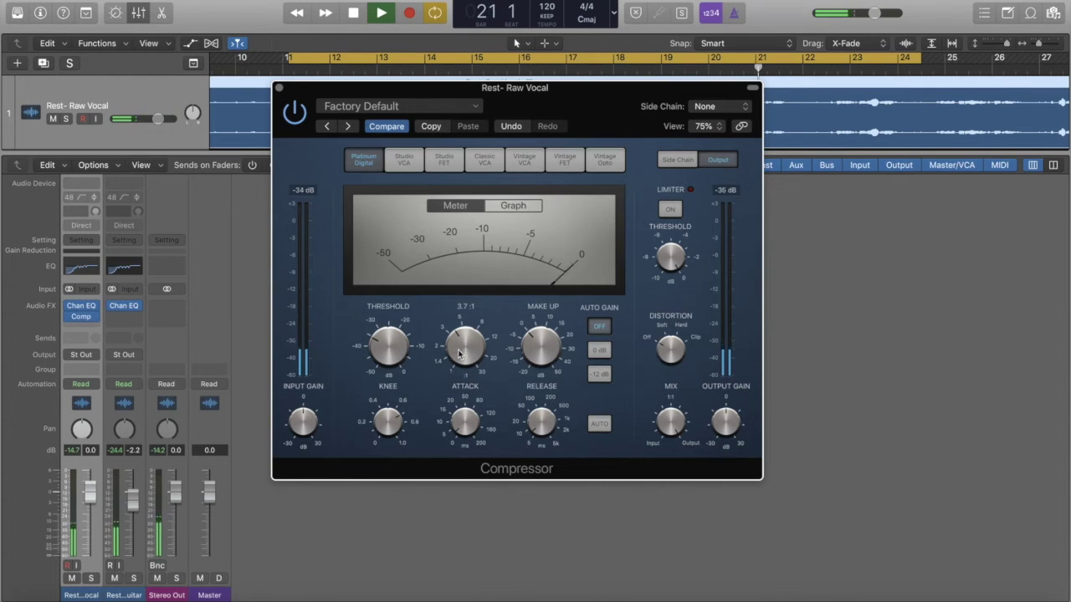
key(space)
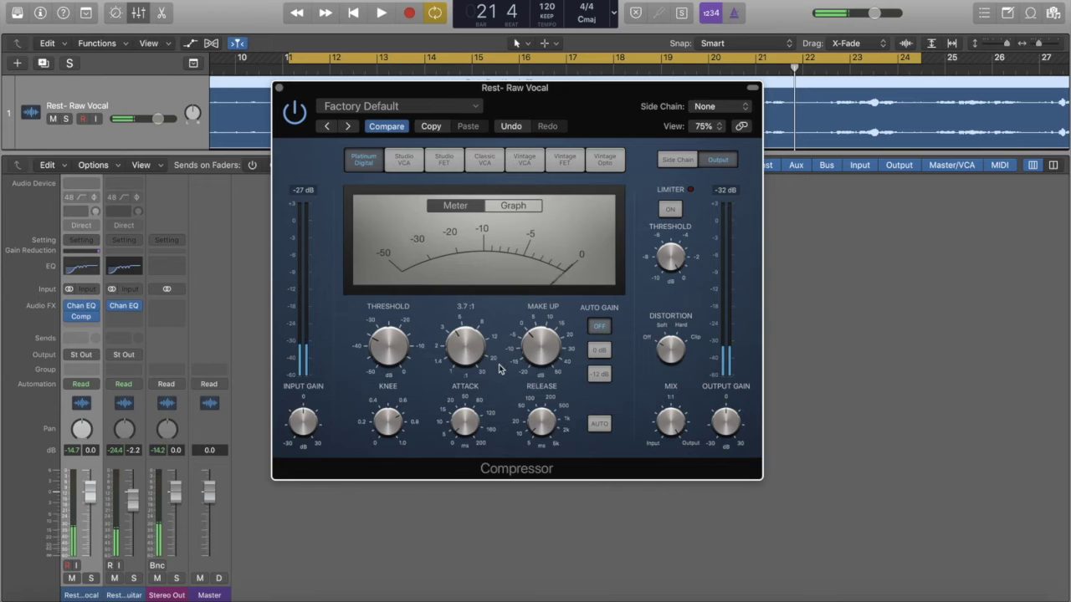
- Raise the vocal compressor's make-up gain to 5.0 dB during playback, and stop playback
mouse_move(525, 367)
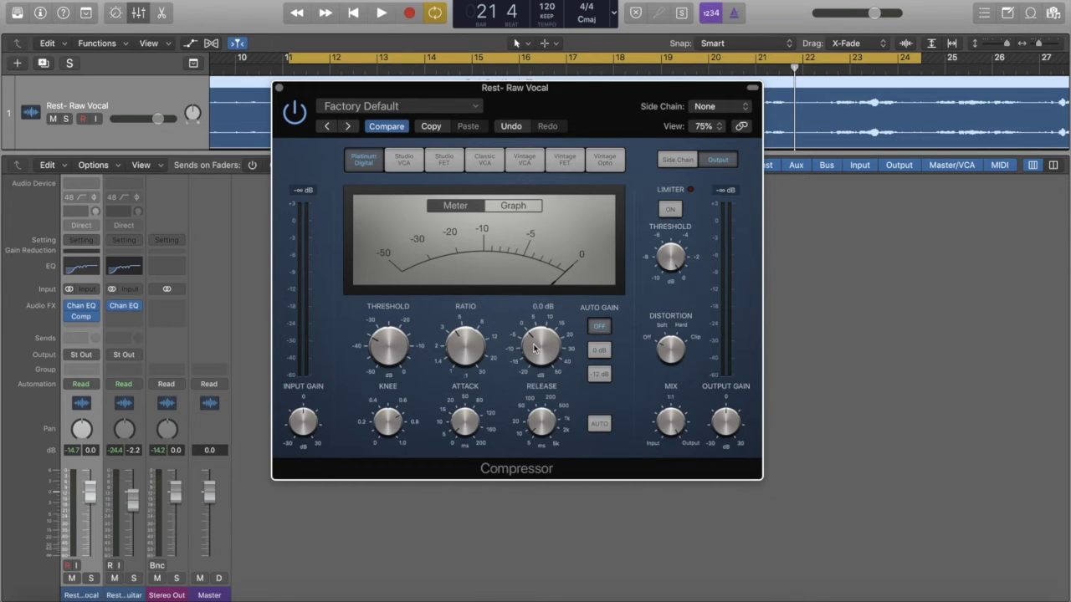
key(space)
drag(540, 353, 540, 340)
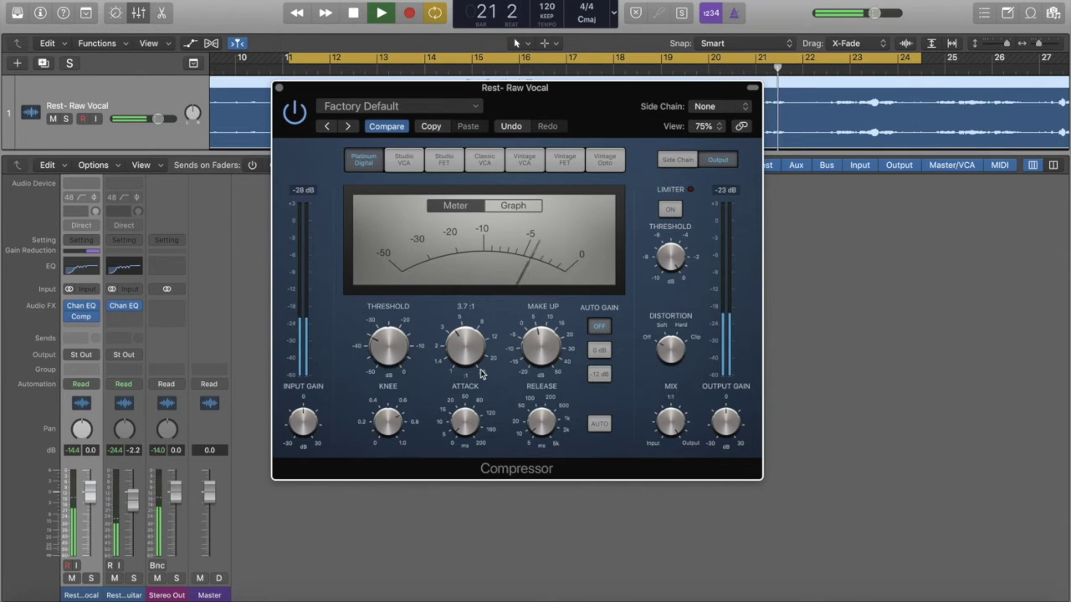
key(space)
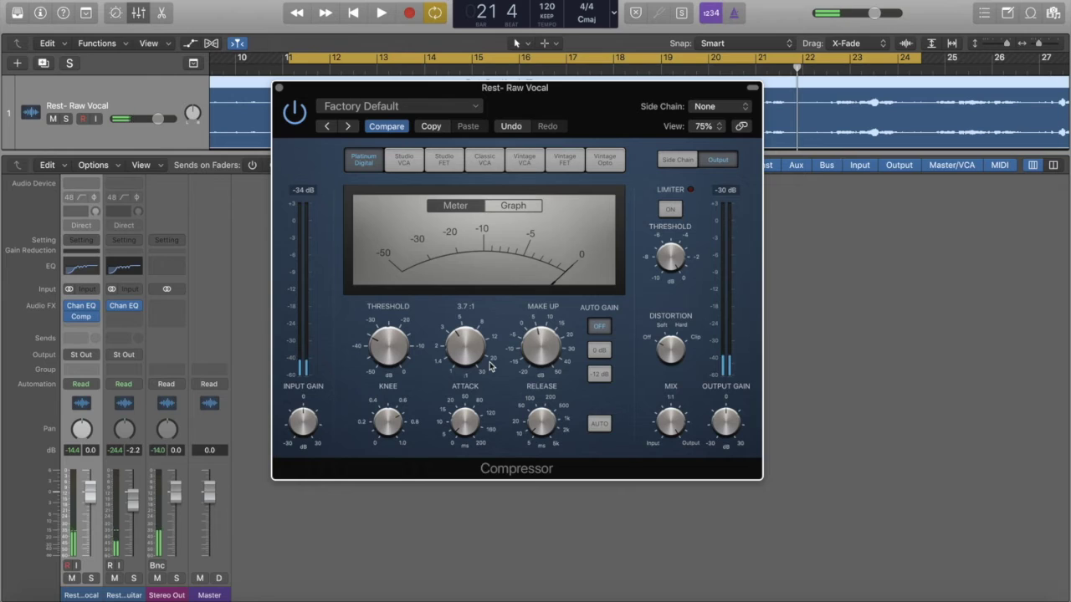
- Play the looped mix to check the gain reduction on the vocal's compressor, and stop playback
mouse_move(530, 355)
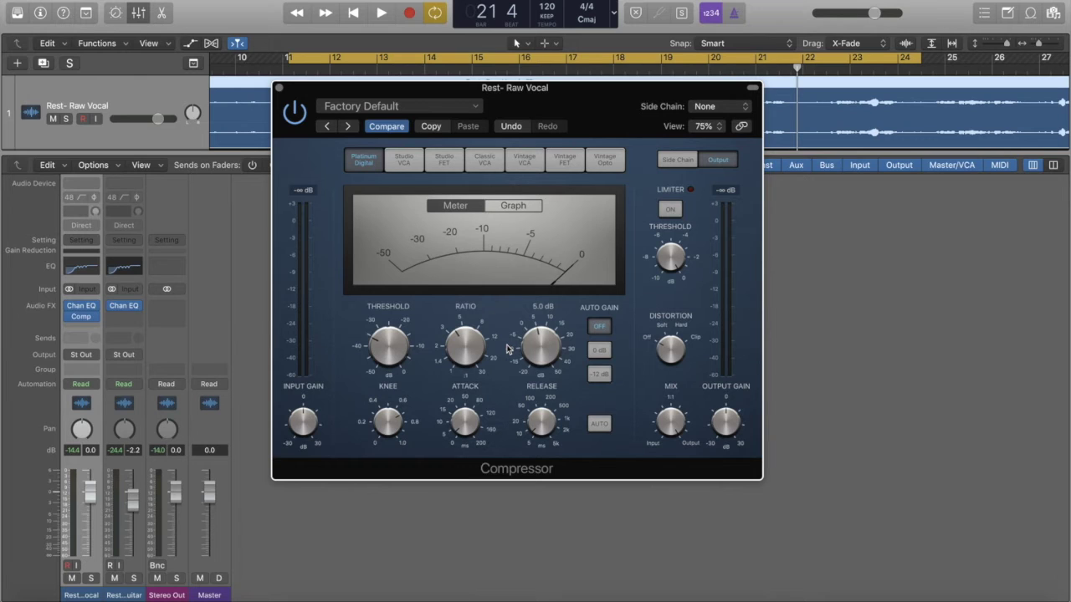
mouse_move(459, 360)
mouse_move(387, 341)
key(space)
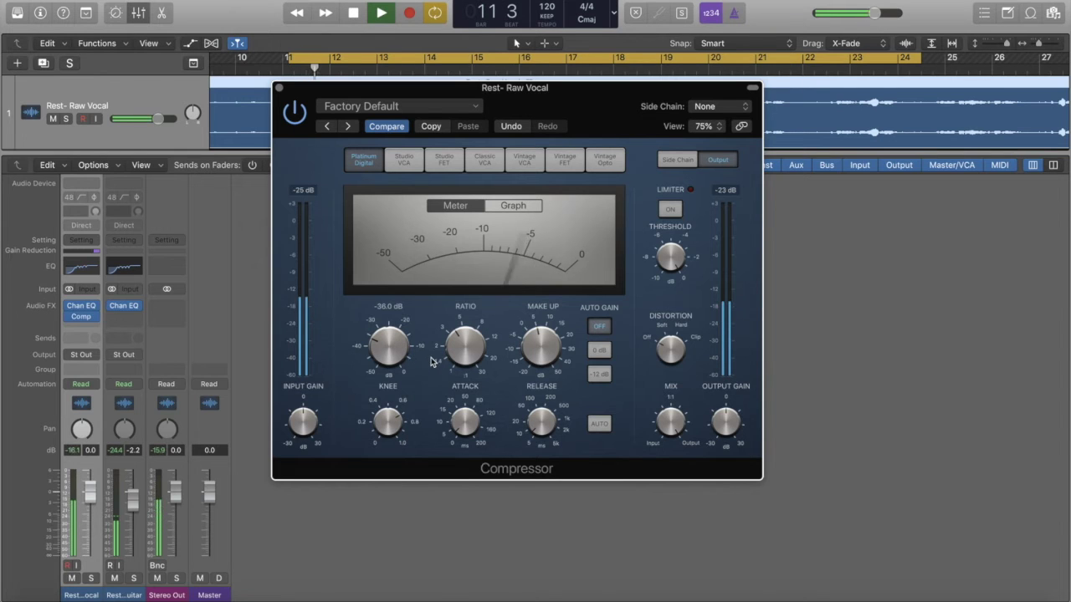
mouse_move(421, 364)
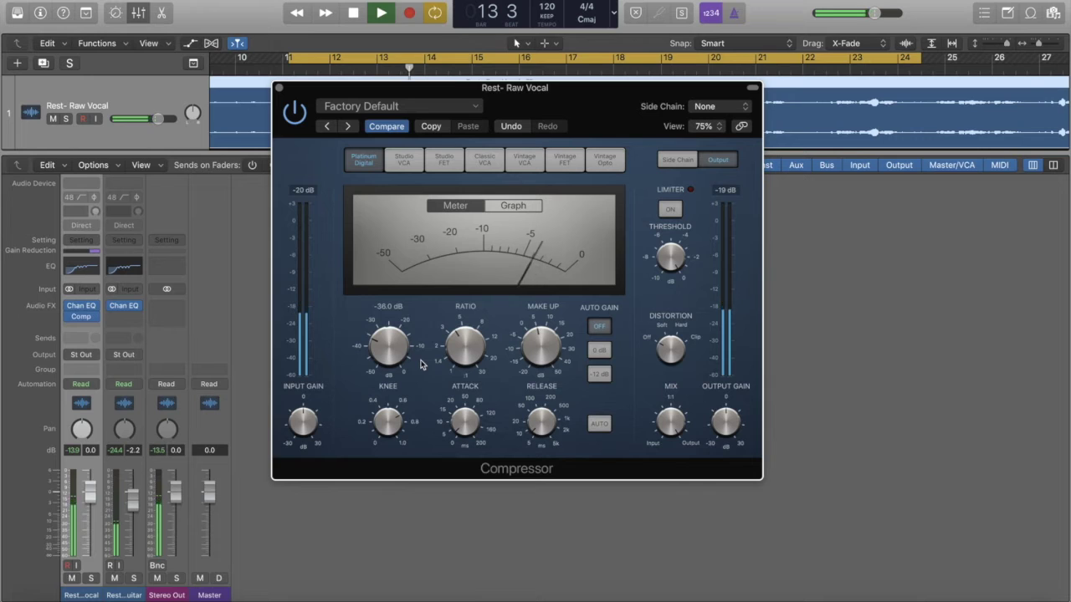
key(space)
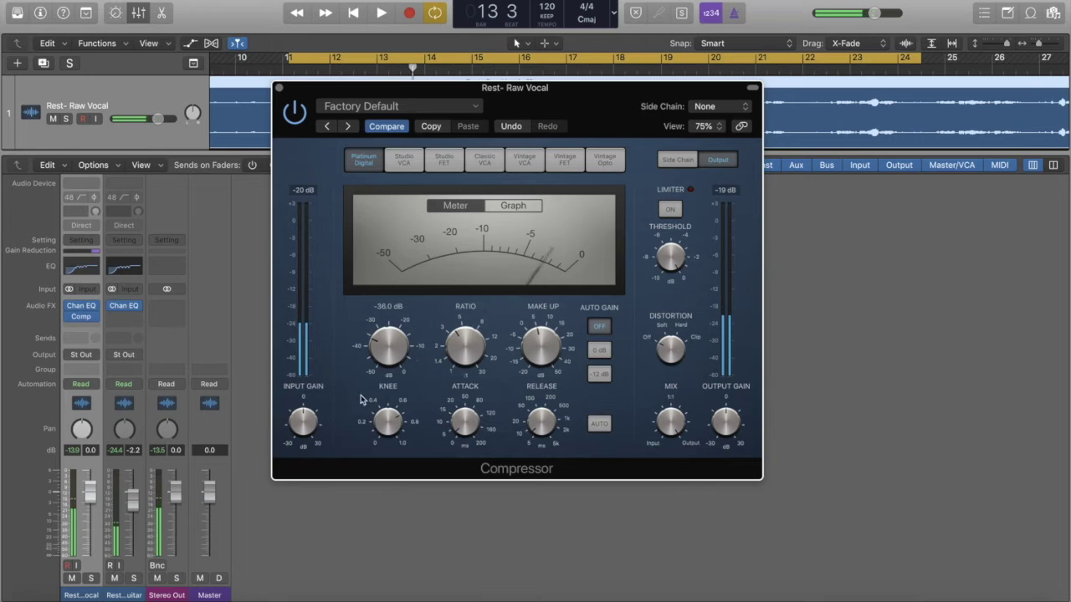
- Solo the vocal, bypass its compressor and play the loop to check the uncompressed peak level
click(90, 578)
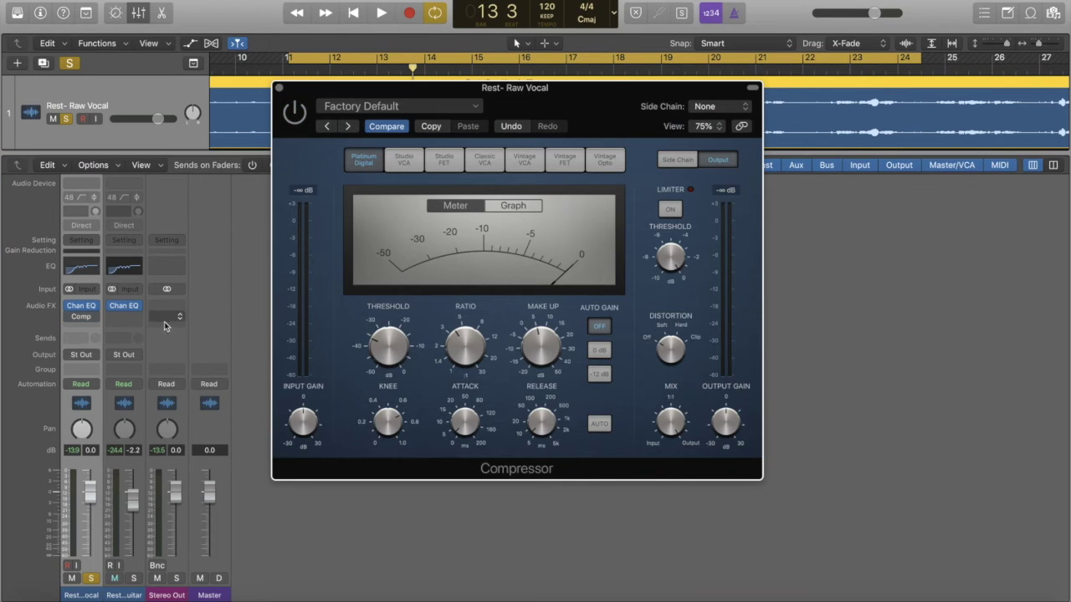
key(space)
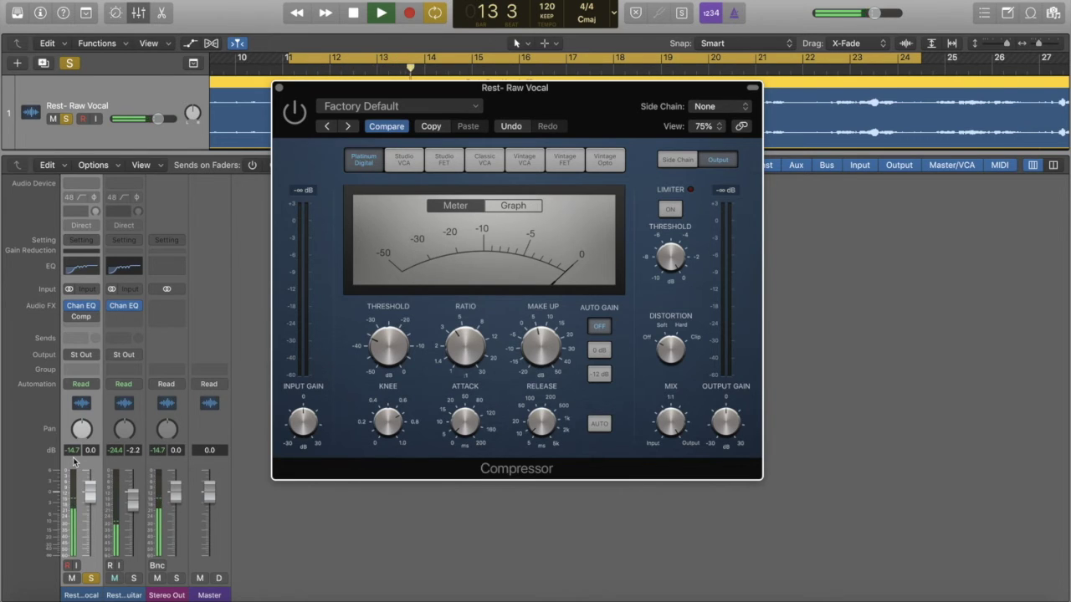
key(space)
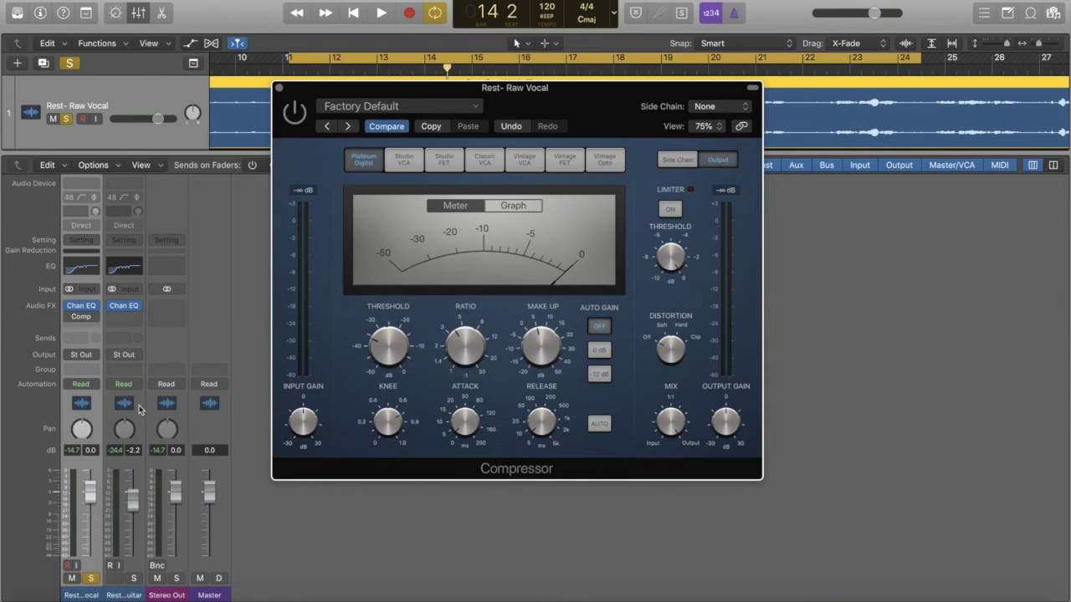
- Re-enable the vocal's compressor, lower the vocal fader to about -1.5 dB during soloed playback, and stop playback
click(294, 115)
key(space)
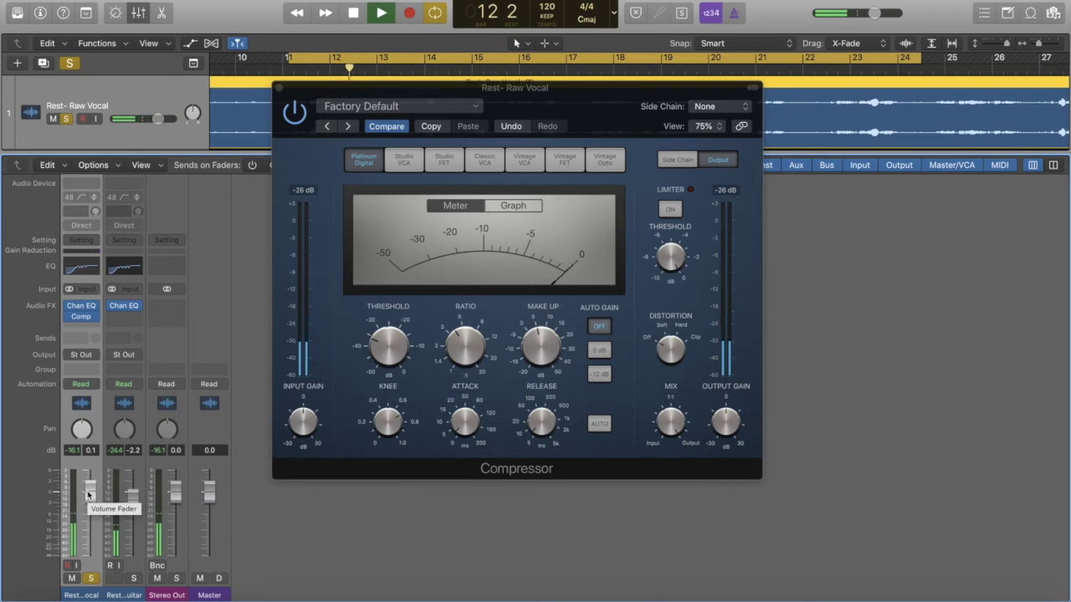
drag(89, 497, 92, 498)
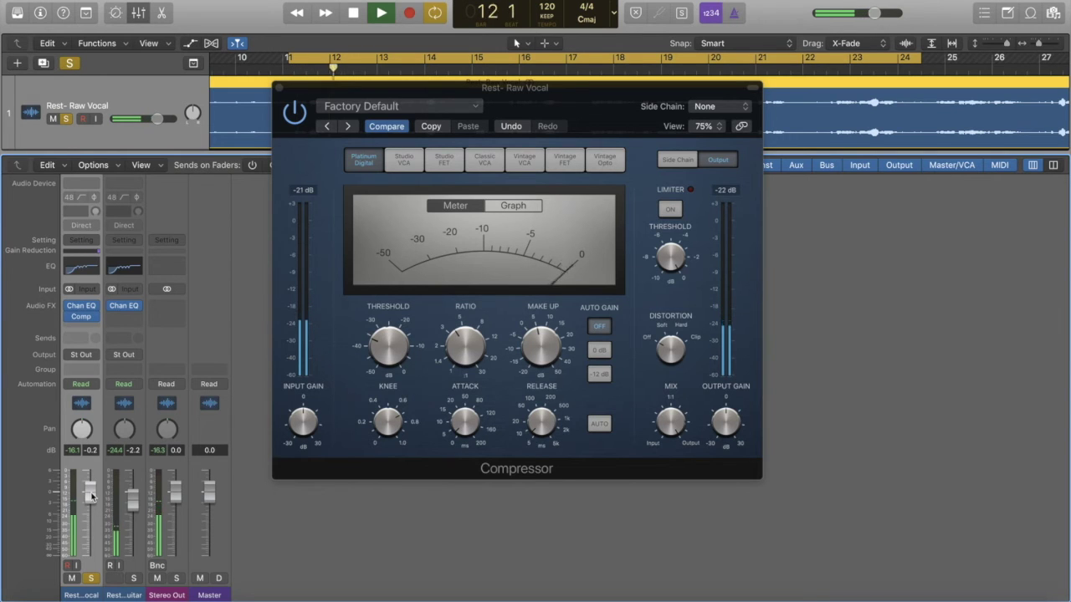
drag(96, 496, 93, 502)
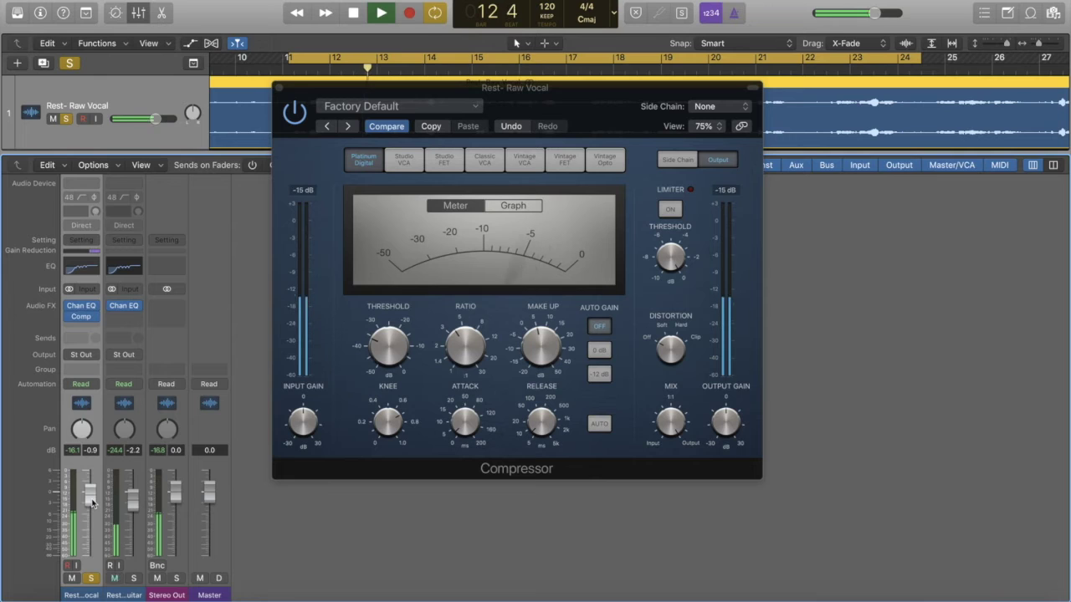
drag(93, 502, 90, 503)
key(space)
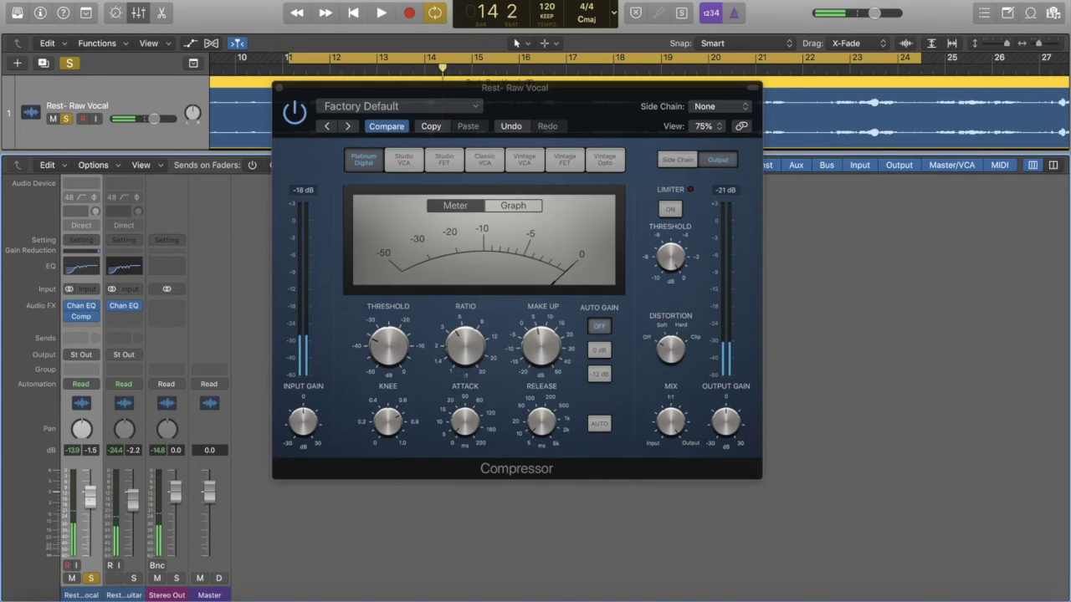
- Reset the peak levels and play the soloed, compressed vocal over the loop to check its peak level
click(73, 451)
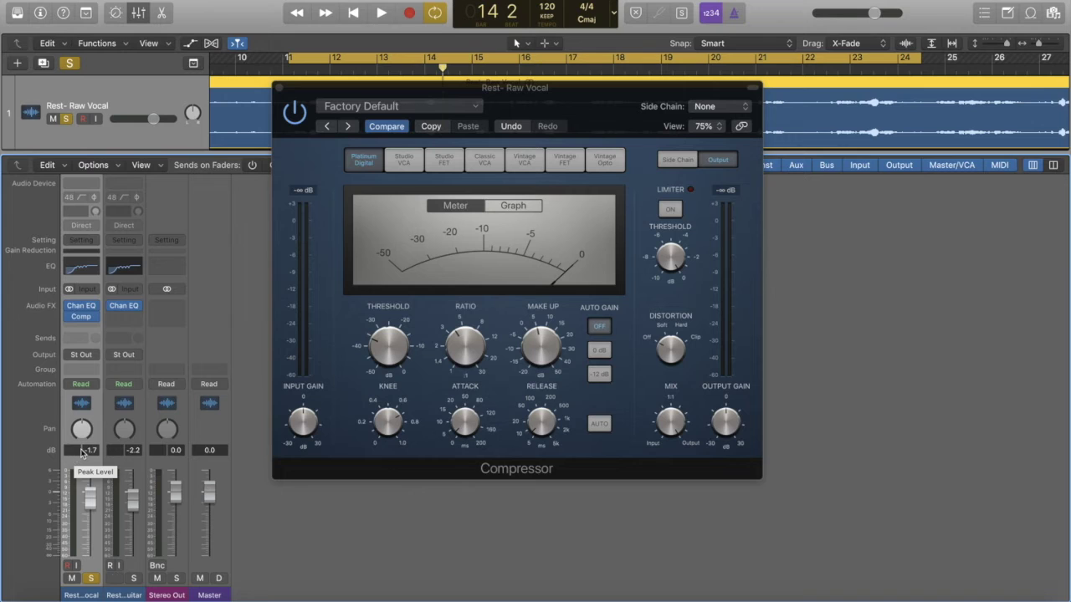
key(space)
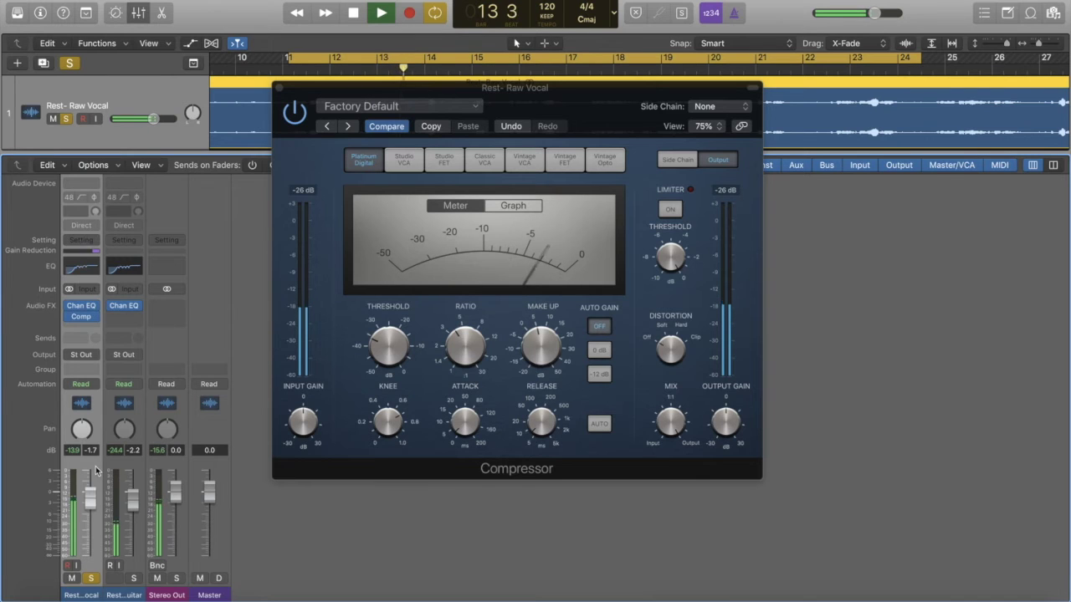
key(space)
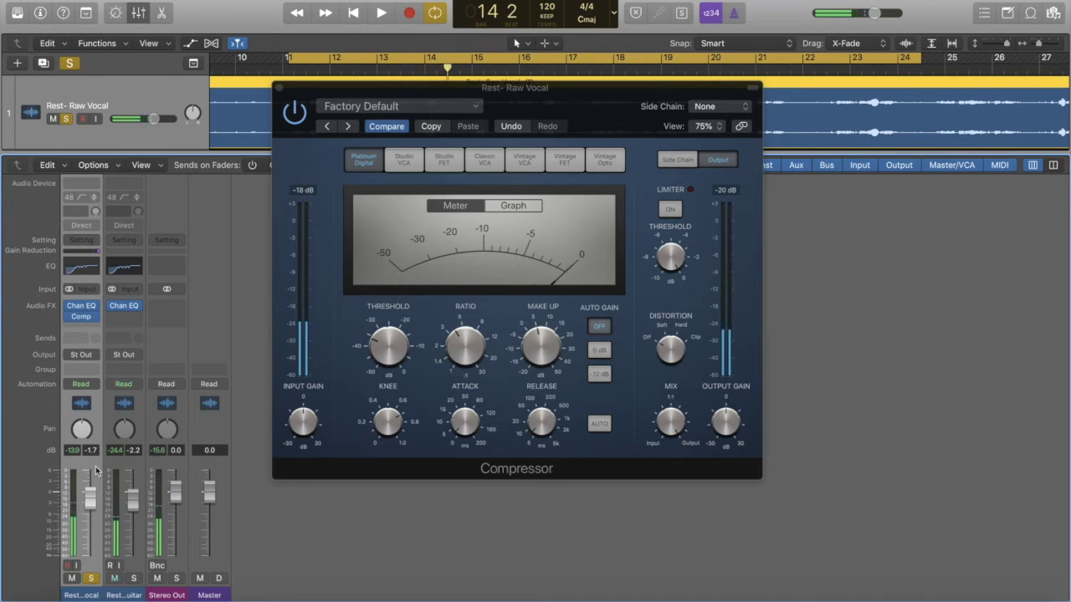
- Bypass the vocal's compressor, set the vocal fader to 0.0 dB and play the loop to check the uncompressed level
mouse_move(129, 299)
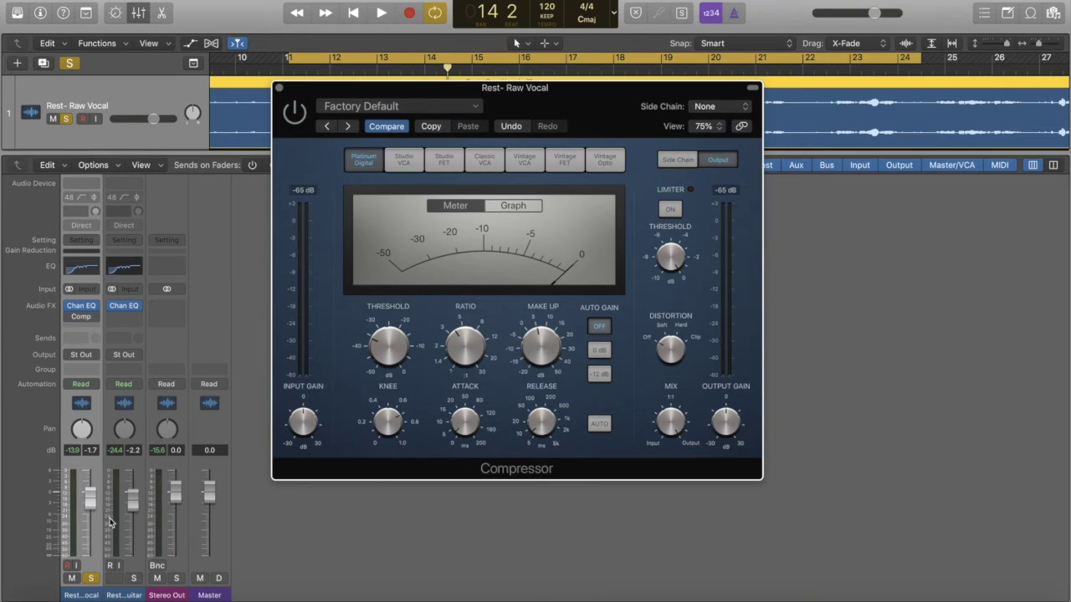
drag(97, 511, 95, 494)
key(space)
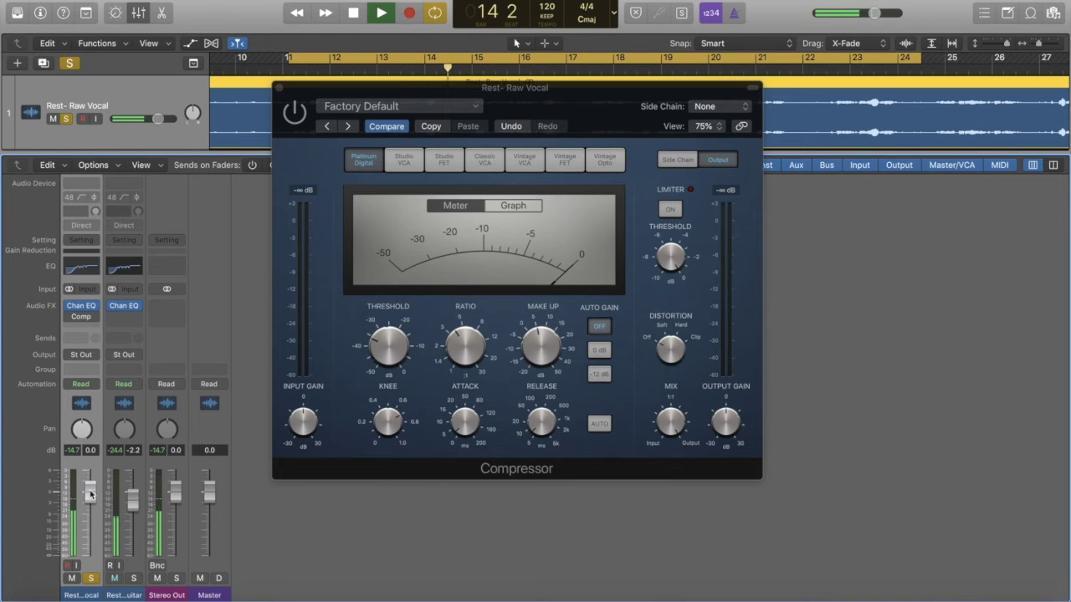
key(space)
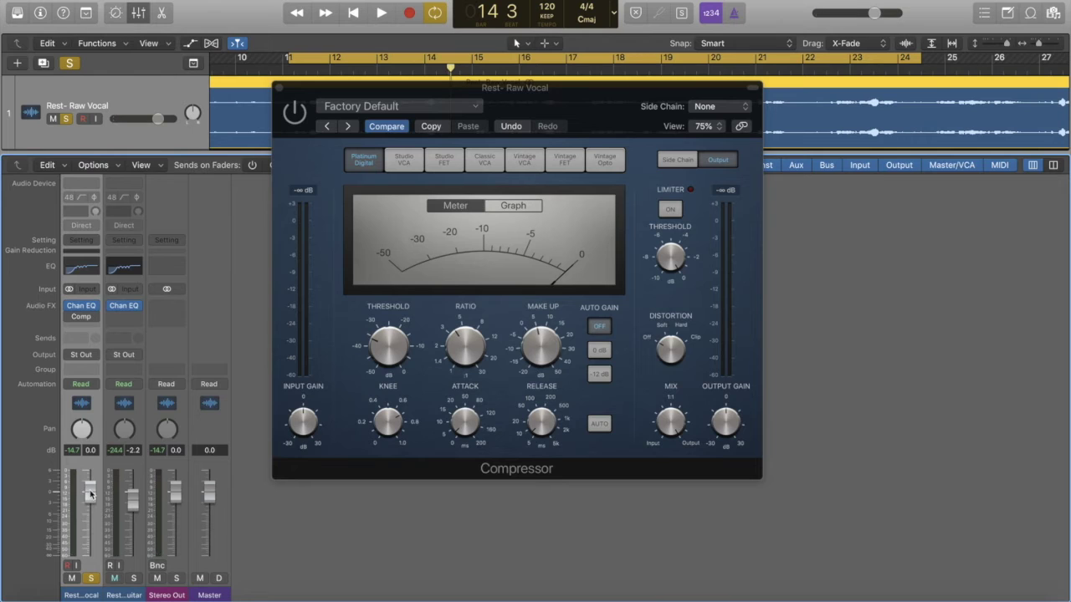
- Re-enable the vocal's compressor and set the vocal fader to about -1.2 dB during soloed playback
drag(89, 493, 90, 501)
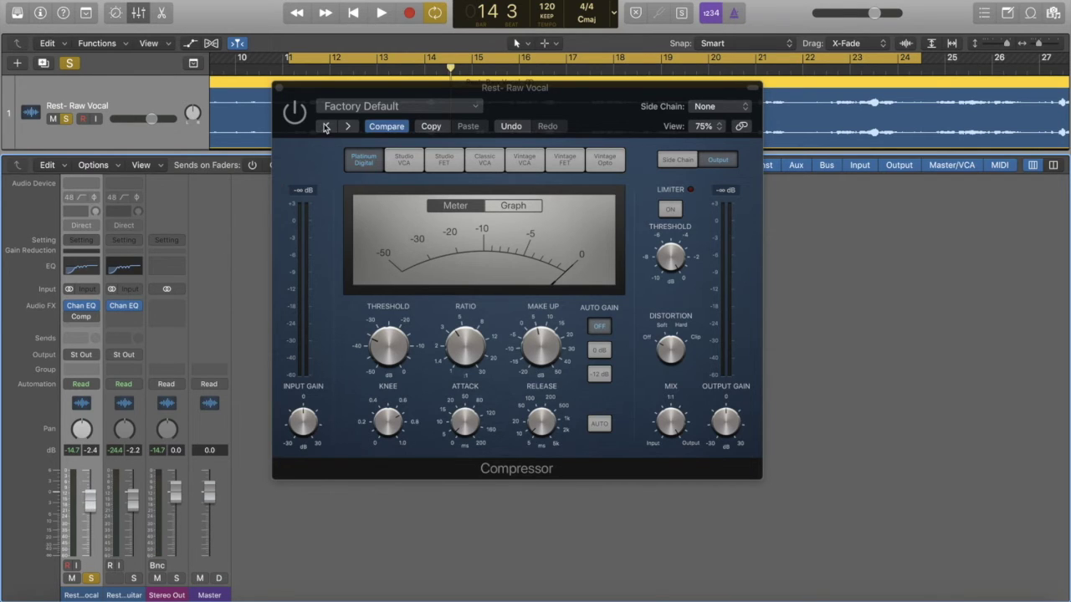
click(294, 119)
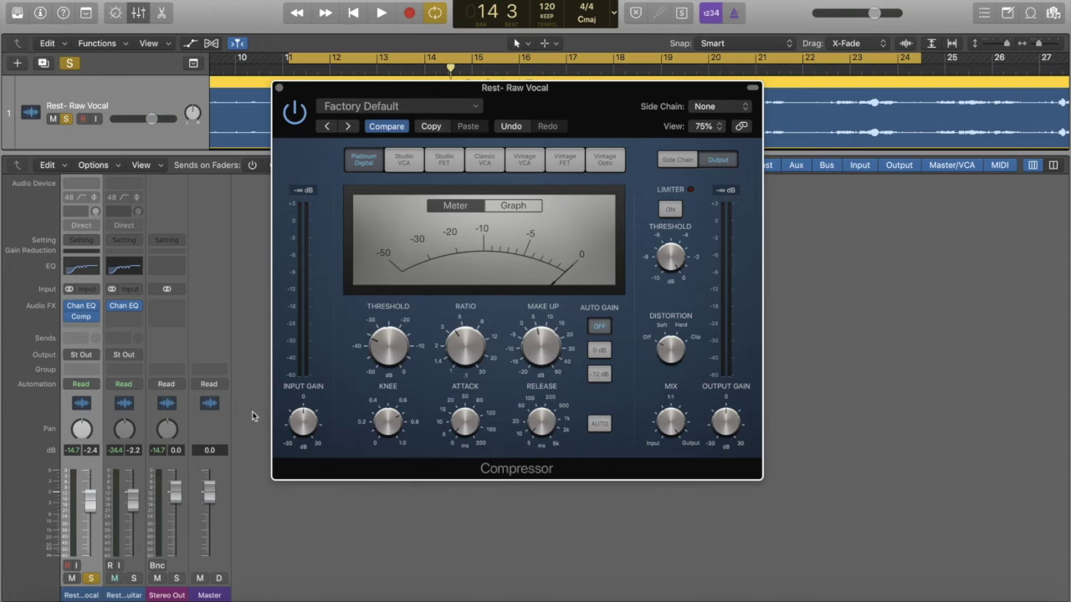
key(space)
drag(92, 505, 92, 500)
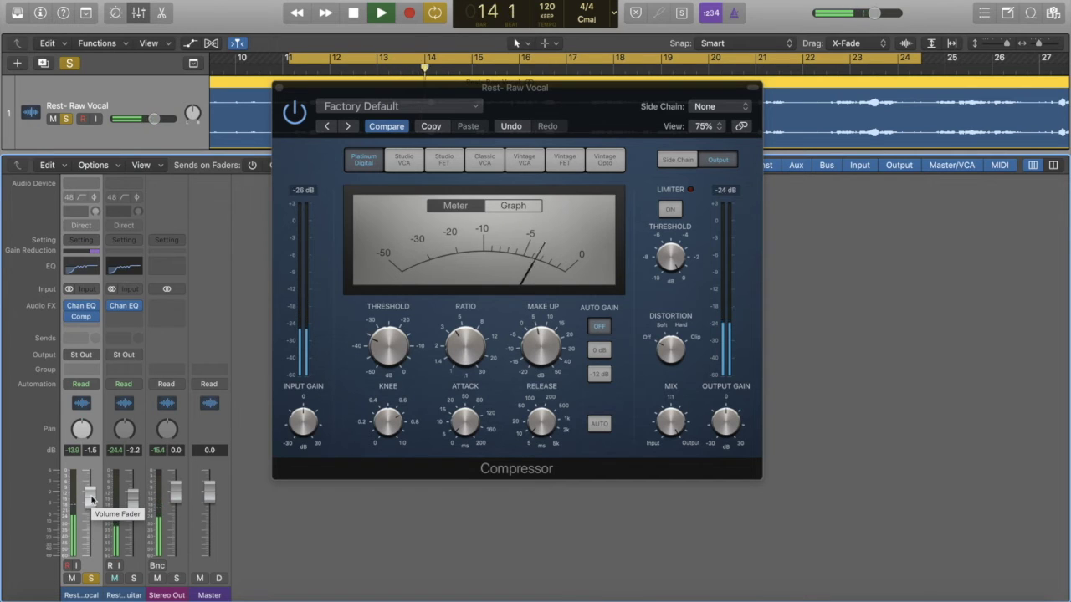
key(space)
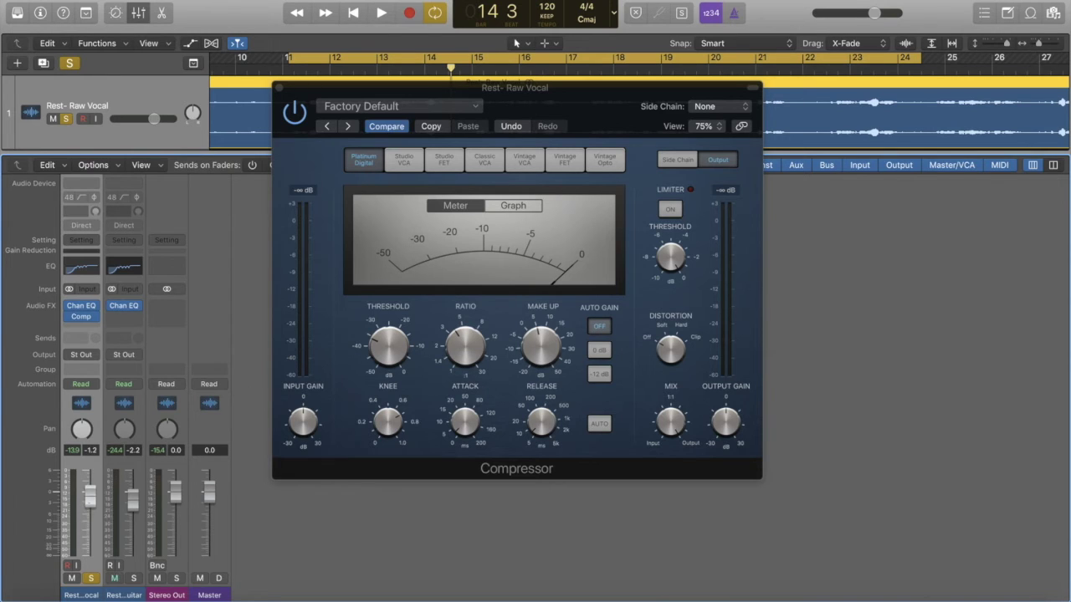
- Raise the vocal fader to about -0.1 dB and play the soloed loop to check the level
drag(89, 495, 89, 493)
key(space)
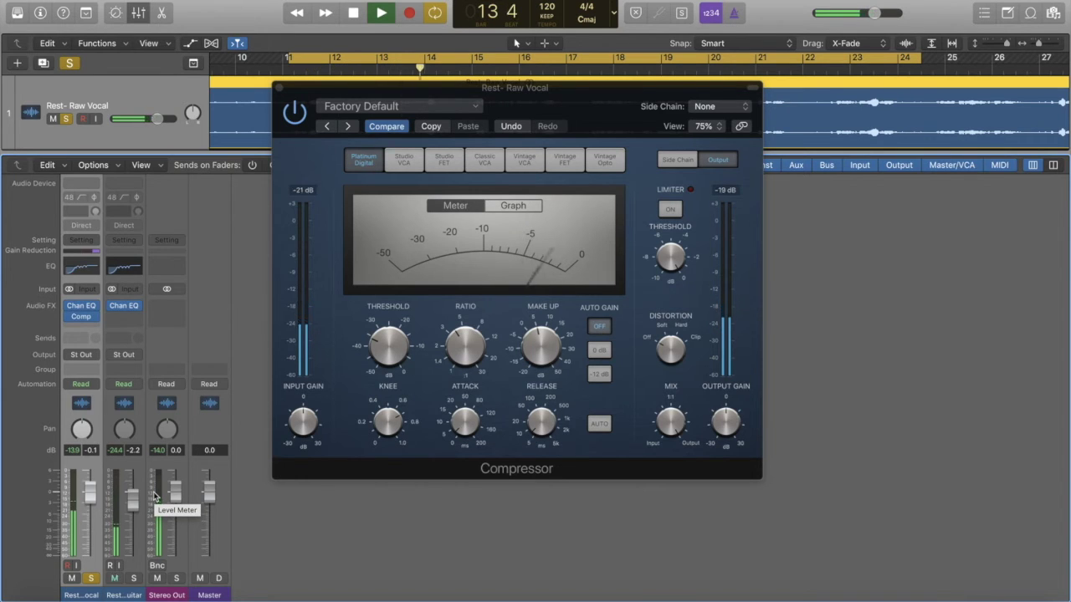
key(space)
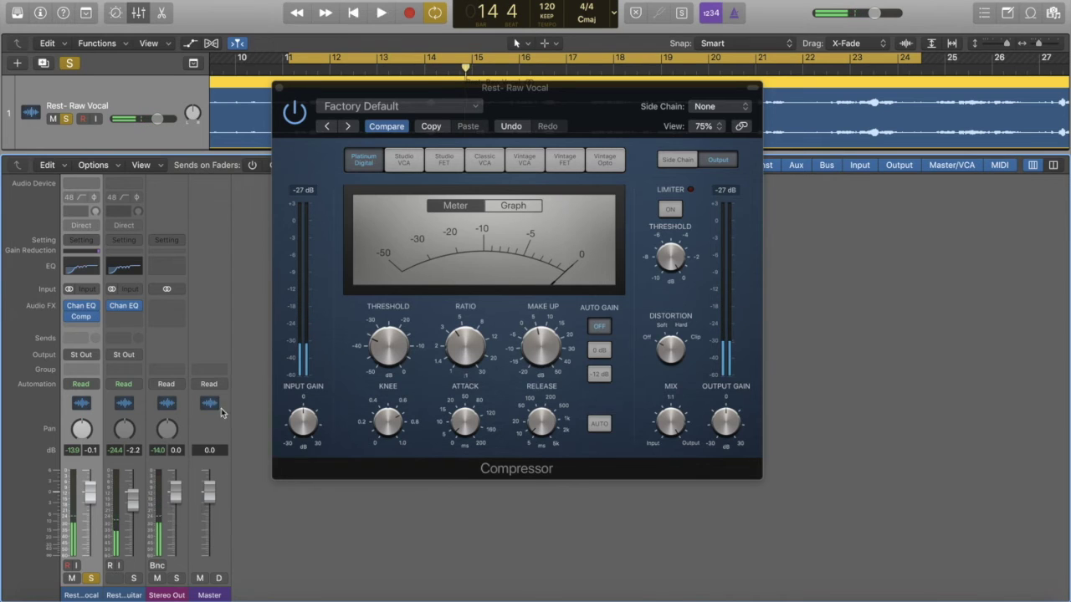
- Switch the solo from the vocal to the guitar track, select the guitar channel and close the vocal's compressor window
click(92, 577)
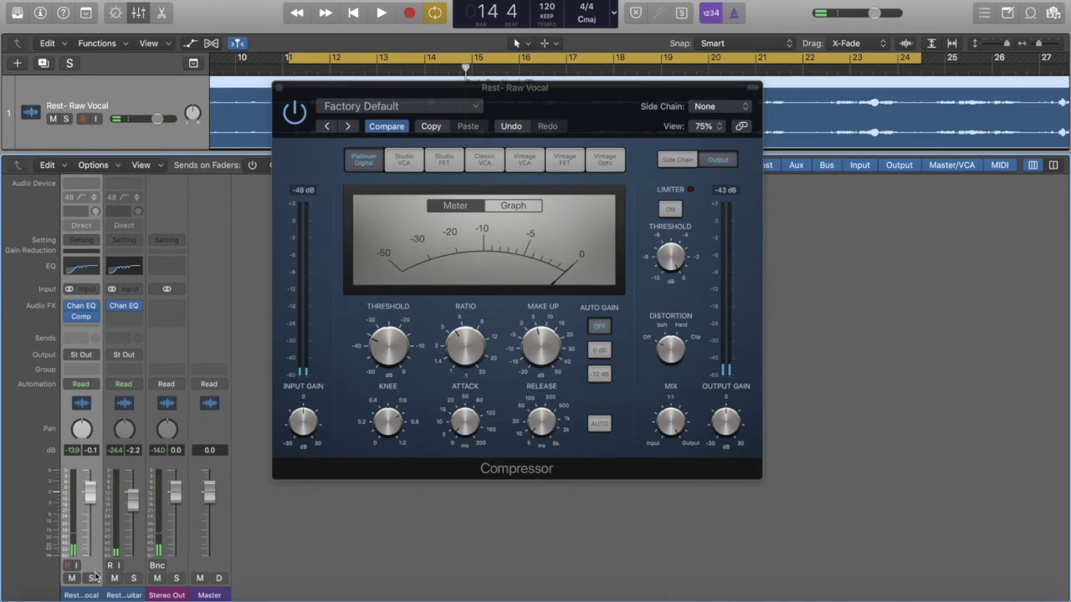
click(133, 579)
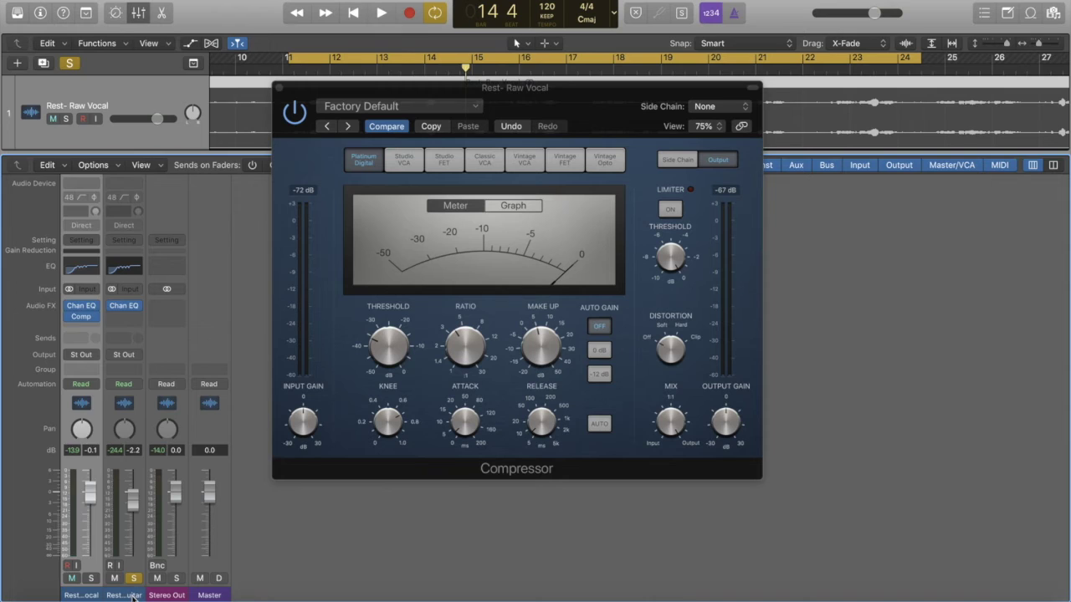
click(133, 596)
click(280, 88)
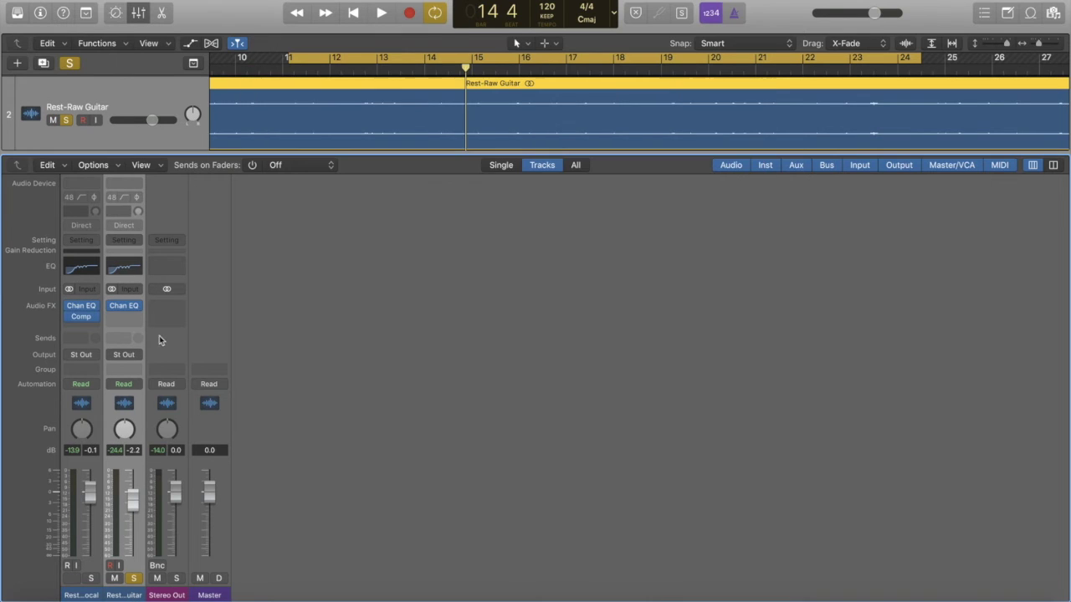
- Add a stereo Compressor to the guitar channel and turn off its auto gain and auto release
click(124, 318)
mouse_move(132, 349)
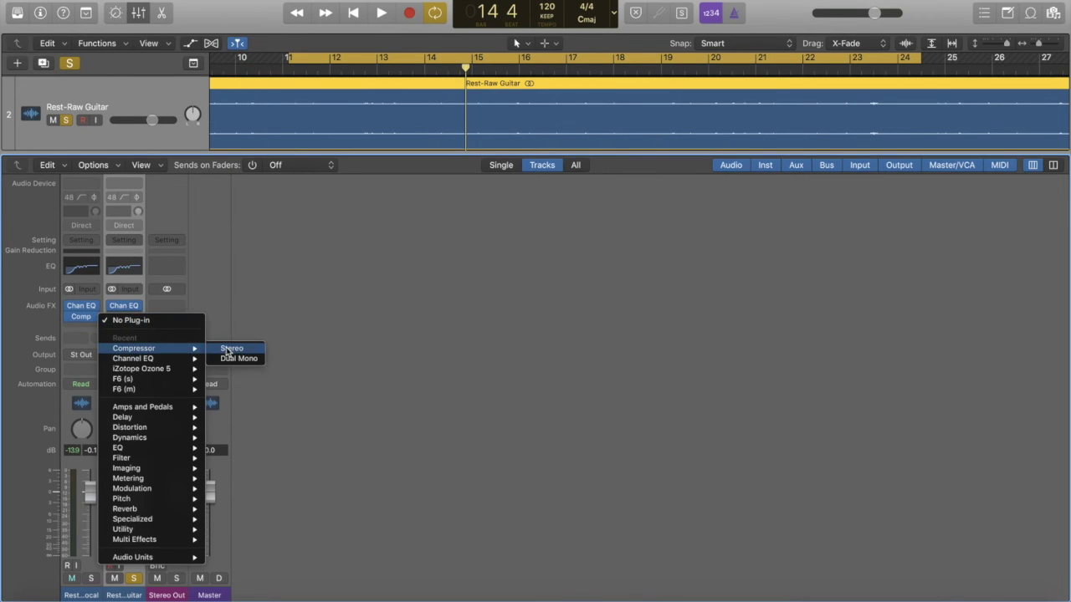
click(229, 348)
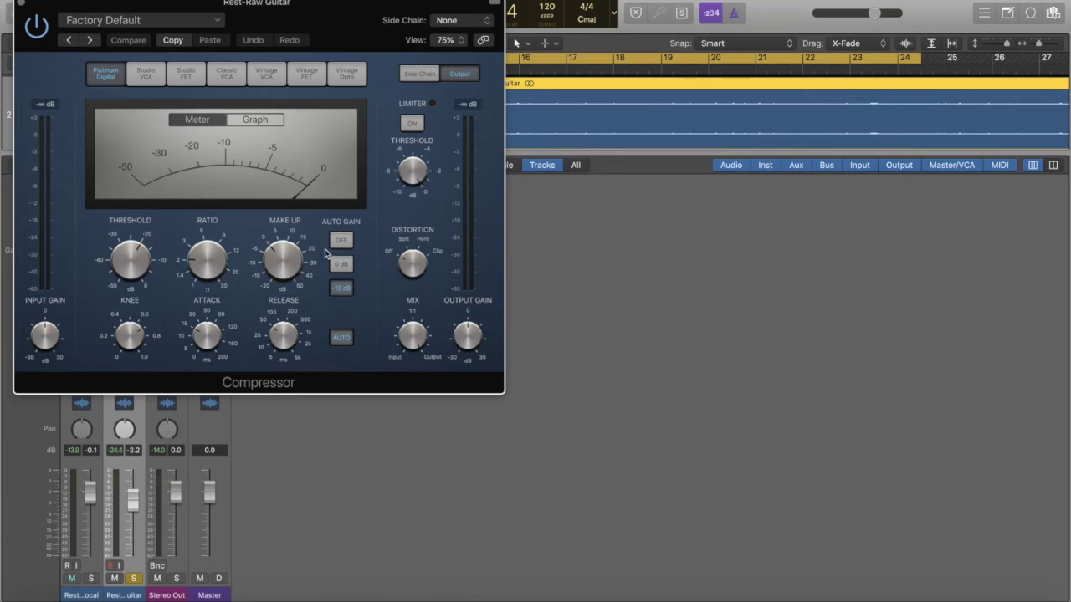
click(340, 240)
click(341, 337)
- Adjust the guitar compressor's release time and set its threshold to 0.0 dB
mouse_move(204, 335)
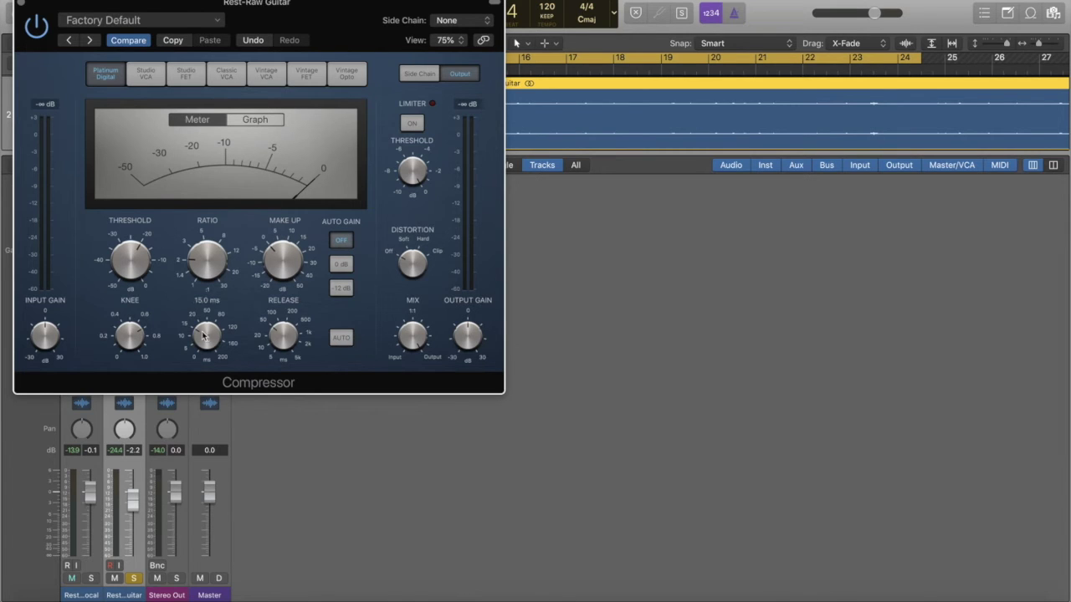
drag(284, 352, 281, 368)
drag(264, 17, 482, 84)
mouse_move(364, 321)
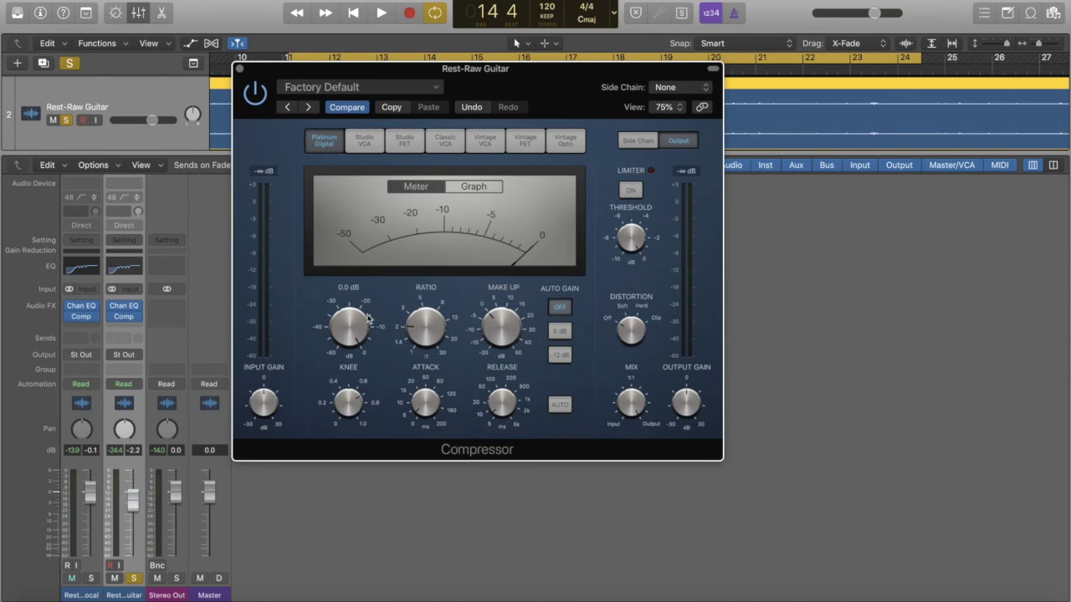
- Lower the guitar compressor's threshold to about -39 dB and set its ratio to 3.7:1 during soloed playback
mouse_move(423, 337)
mouse_move(512, 333)
mouse_move(369, 332)
key(space)
drag(348, 333, 354, 426)
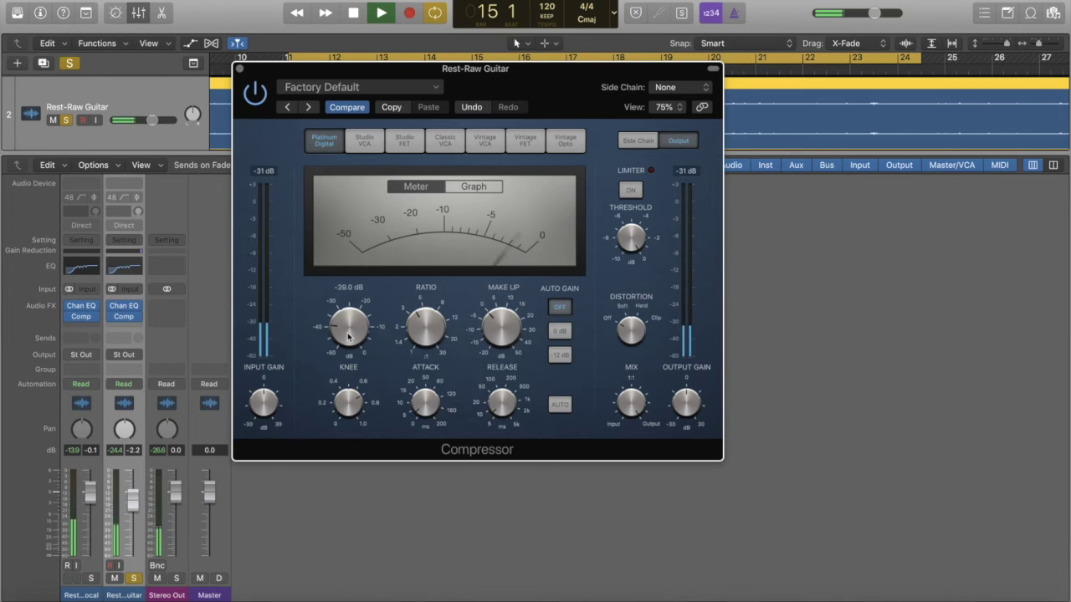
drag(350, 333, 350, 334)
drag(351, 333, 351, 335)
mouse_move(420, 333)
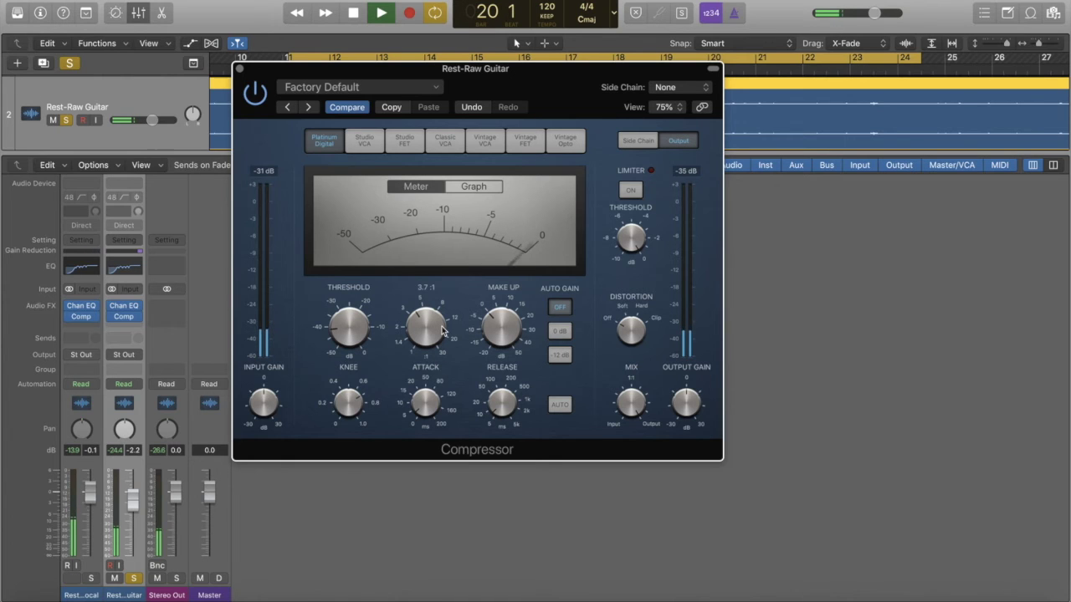
drag(355, 332, 365, 328)
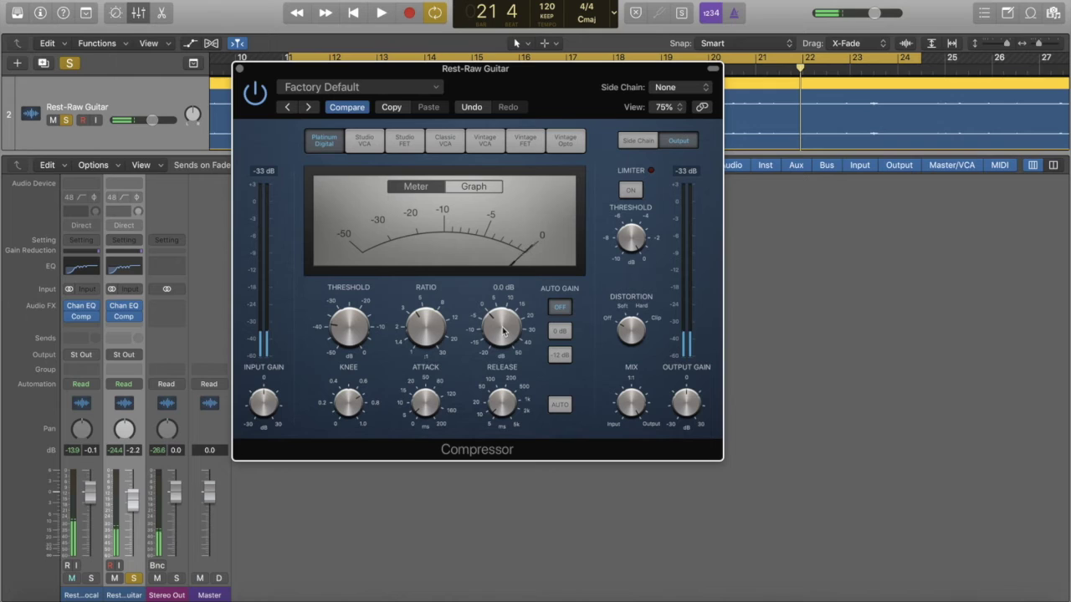
- Raise the guitar compressor's make-up gain during playback, stop playback and close the compressor window
drag(503, 332, 505, 322)
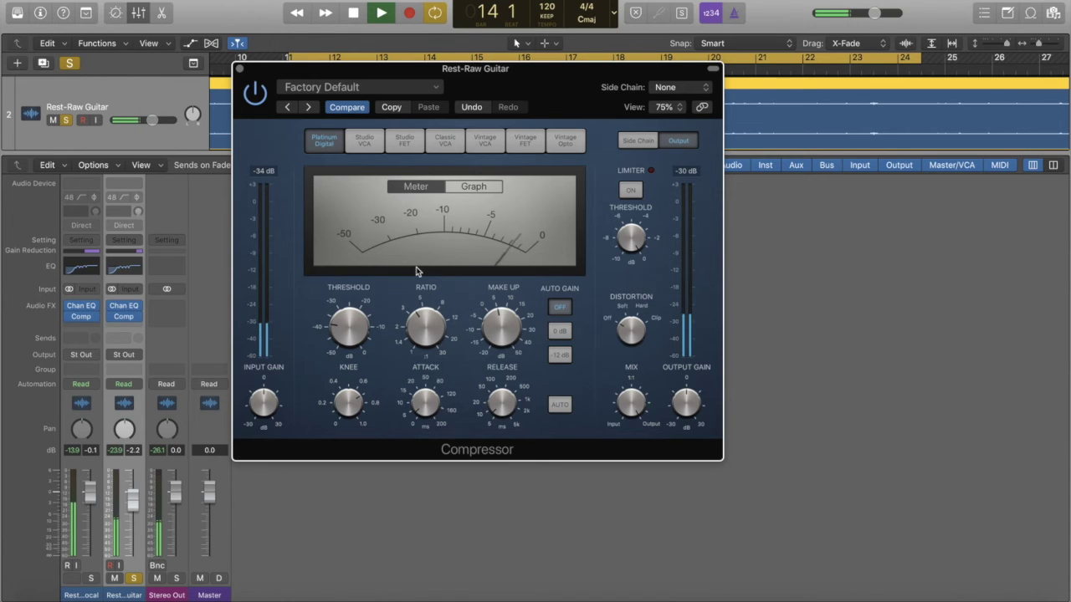
key(space)
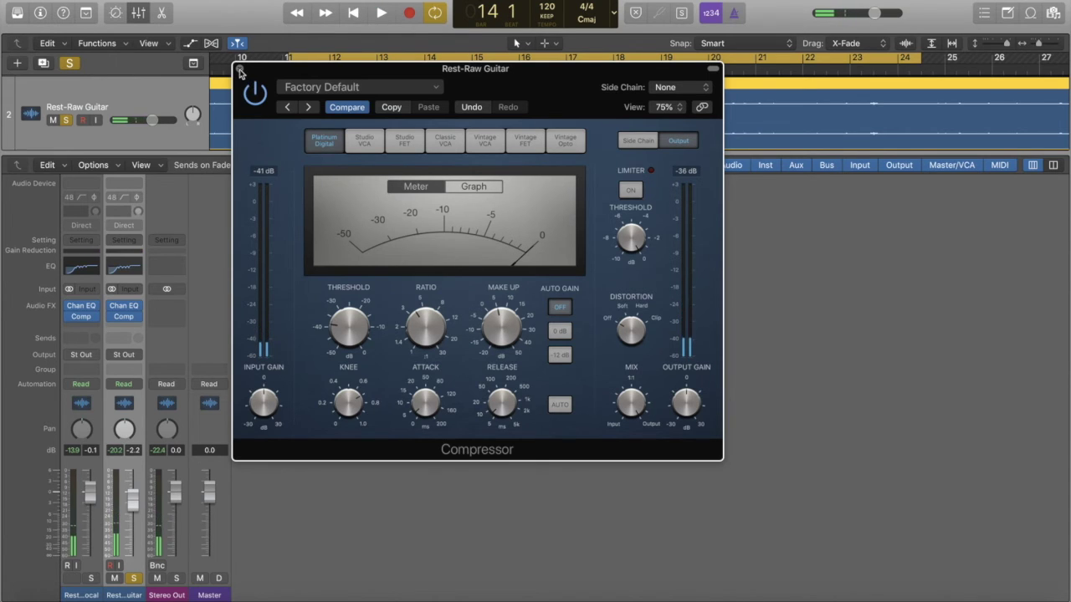
click(239, 68)
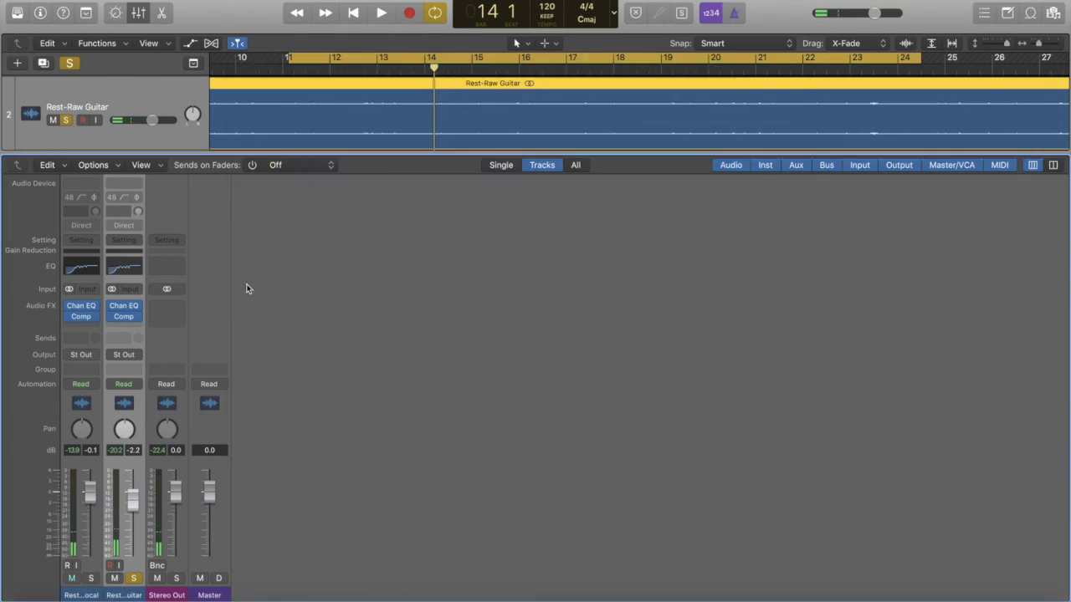
- Unsolo the guitar and lower its fader to about -2.5 dB while playing the full mix, keeping the loop active
click(133, 578)
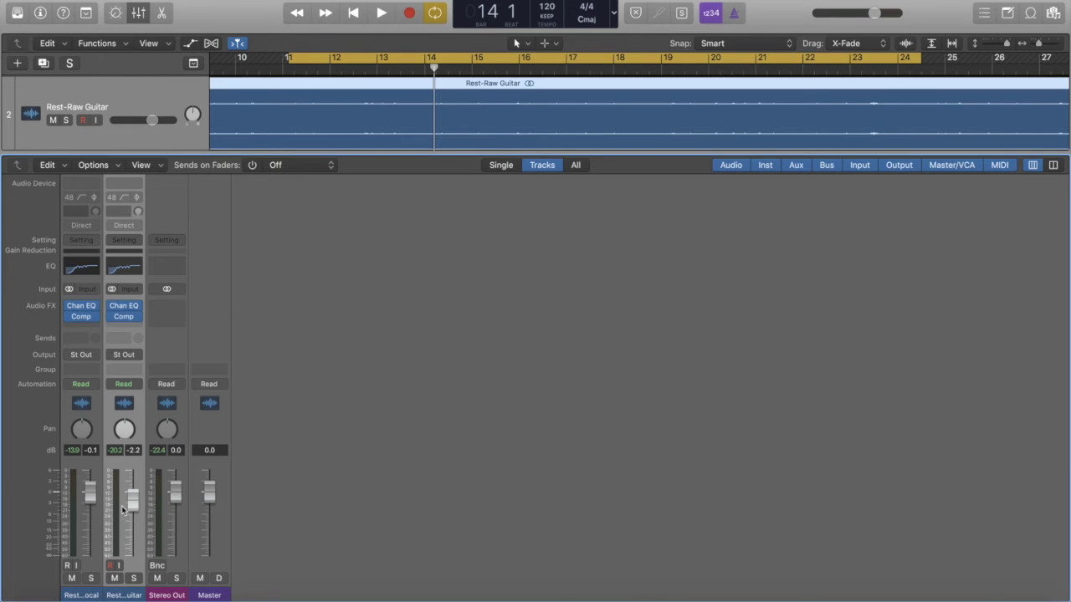
key(space)
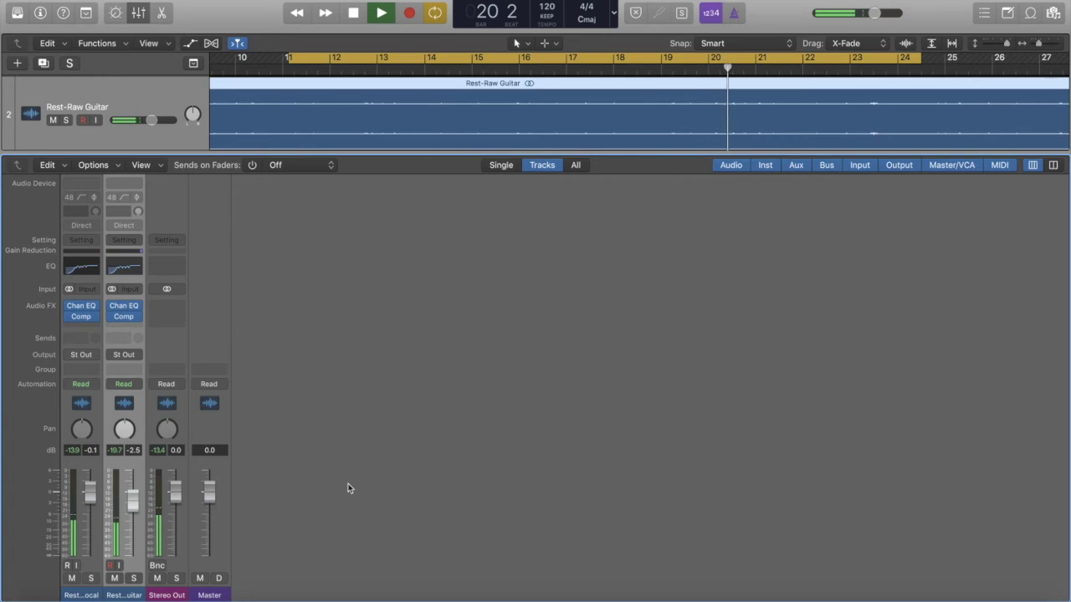
click(538, 61)
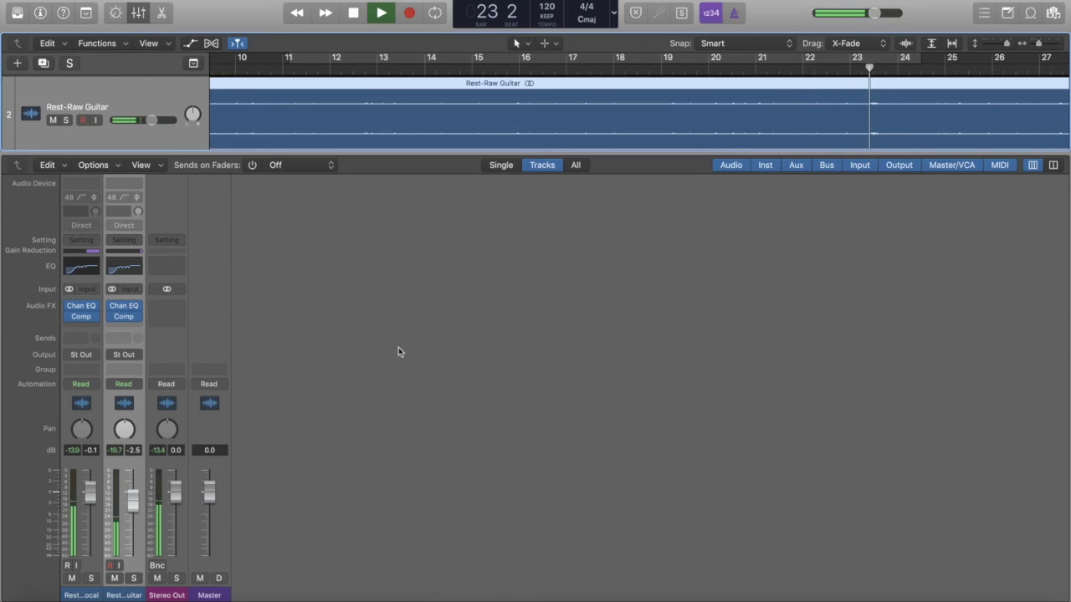
key(space)
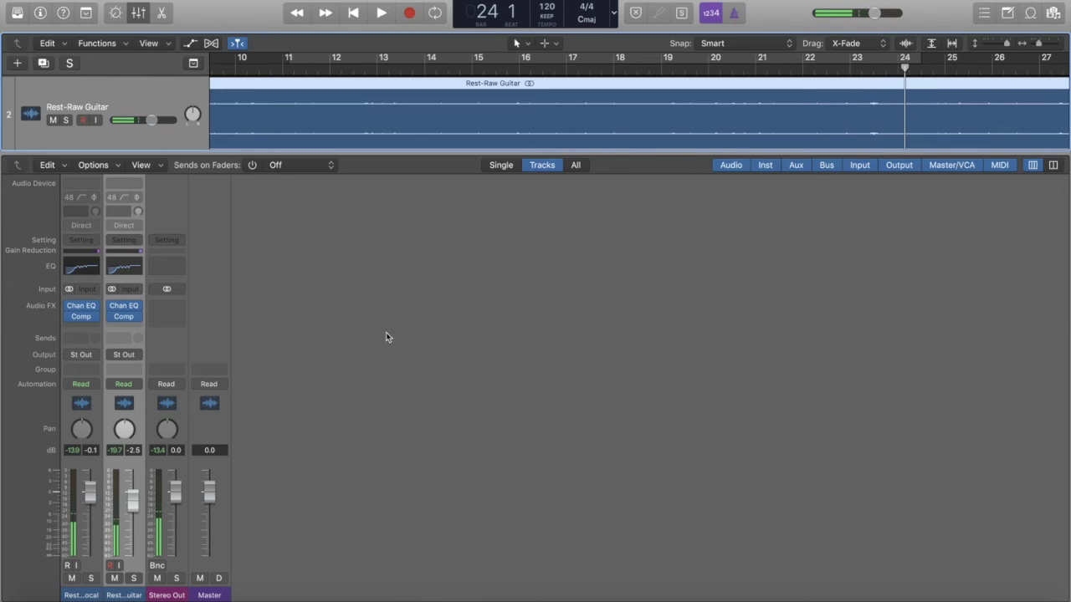
click(355, 59)
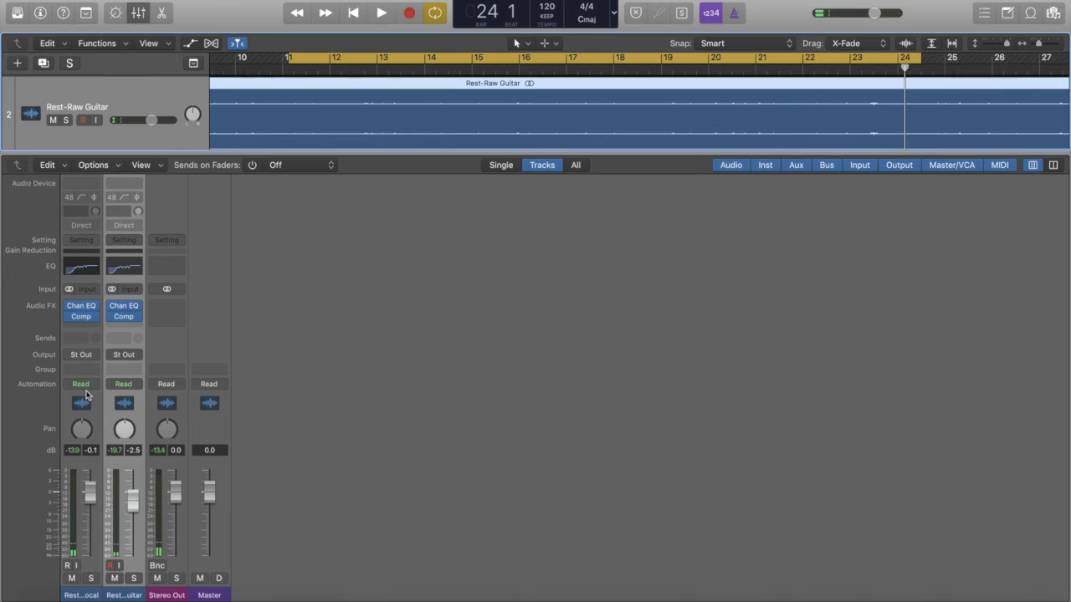
- Bypass the Channel EQ and Compressor on both the vocal and guitar channels
click(94, 306)
click(256, 314)
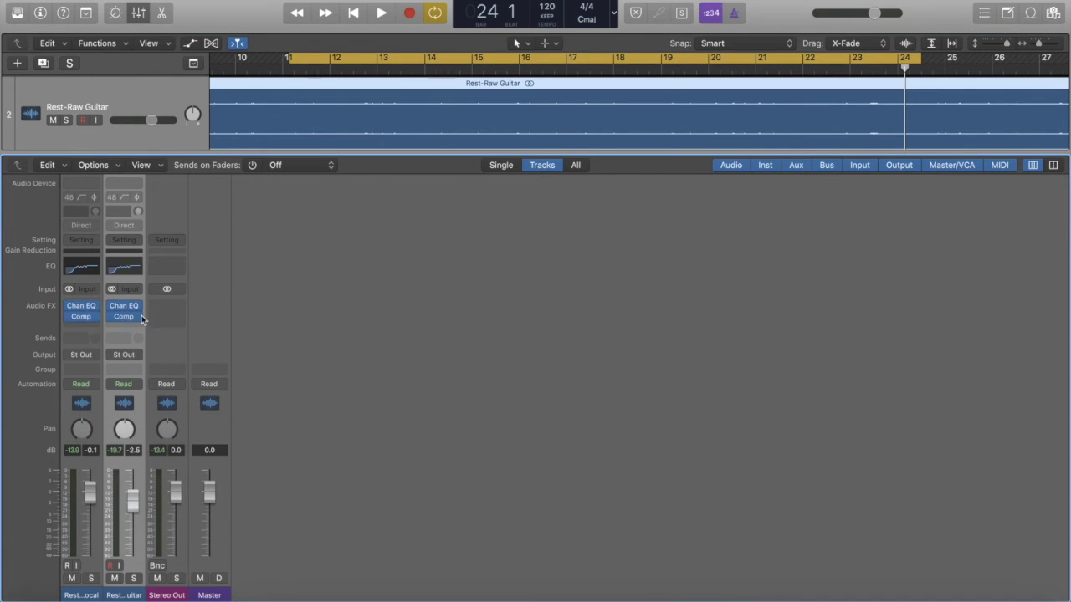
click(69, 305)
click(112, 306)
click(112, 316)
click(69, 316)
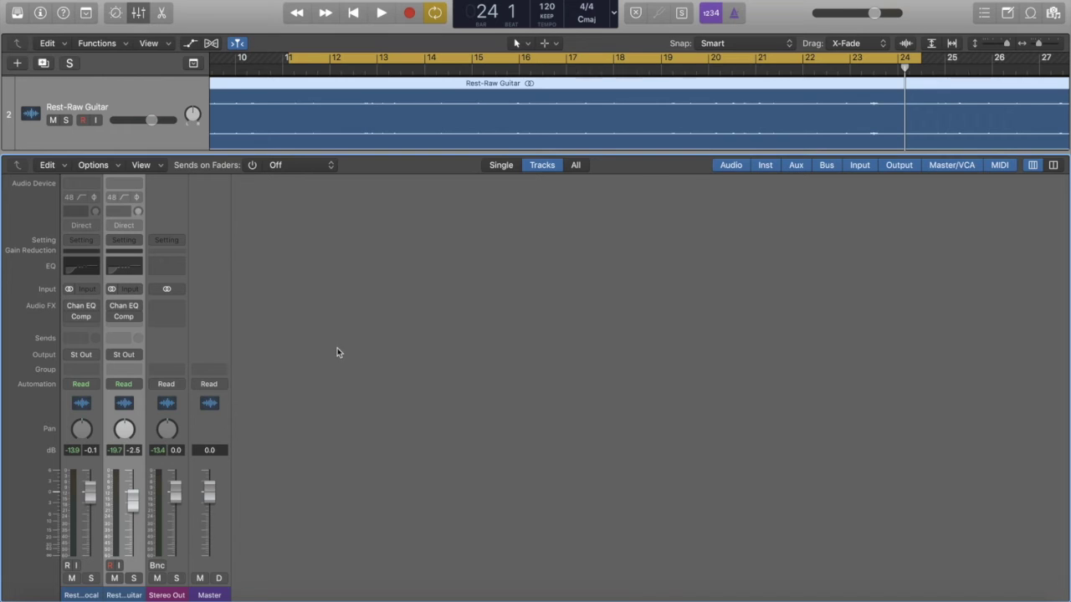
- Clear the mixer's peak level readings and select the Stereo Out channel
click(159, 450)
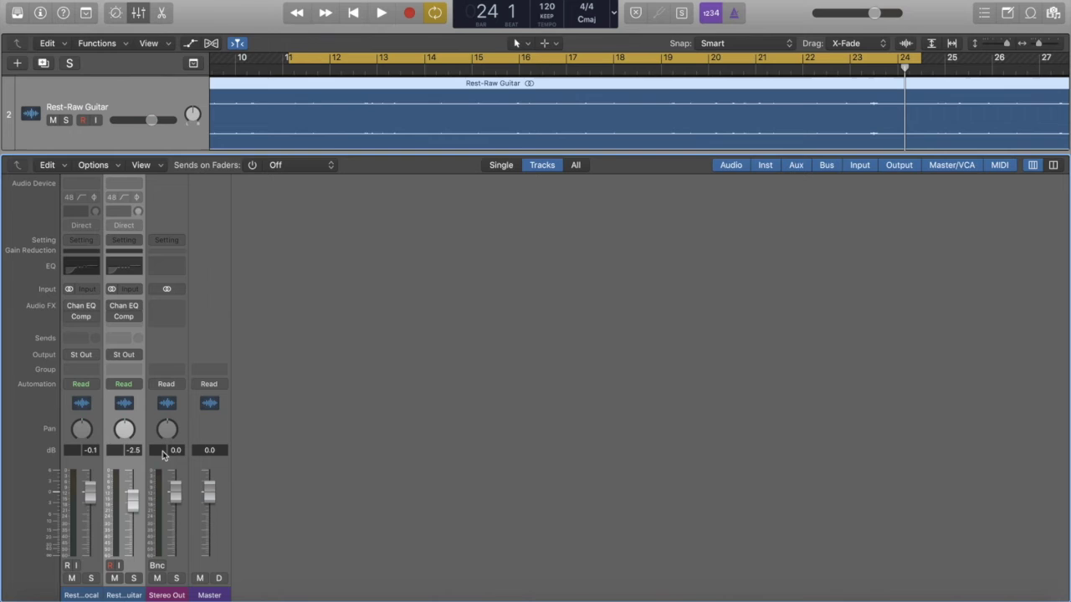
click(174, 596)
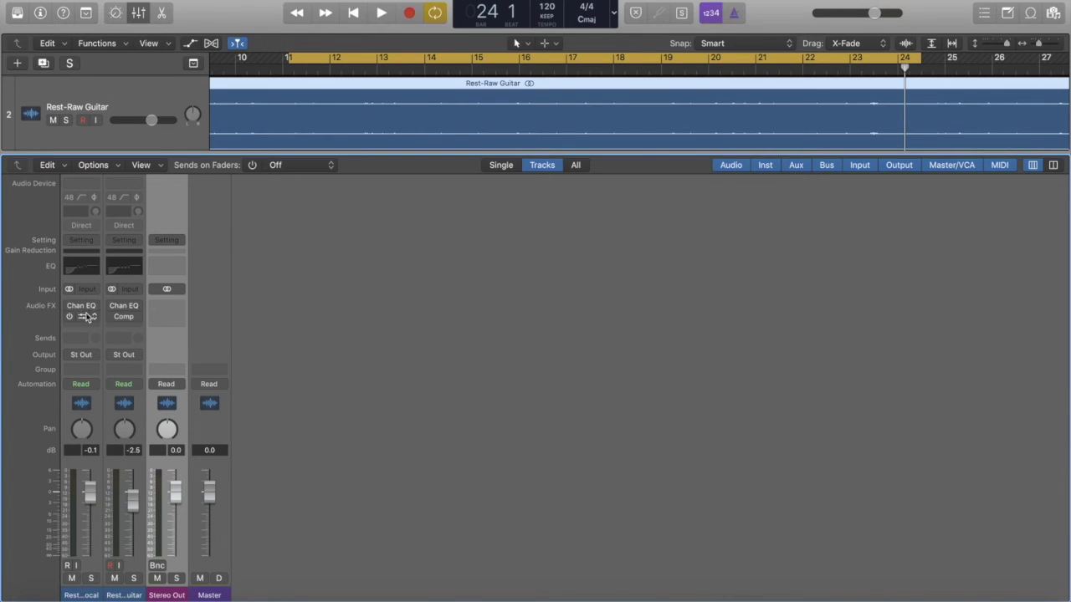
mouse_move(125, 318)
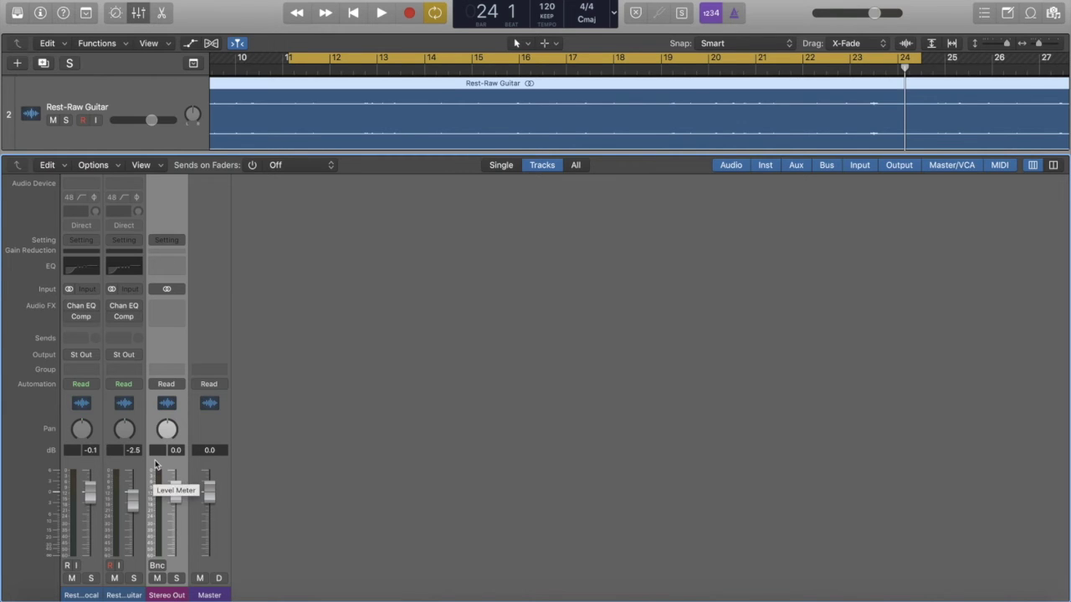
- Play the looped mix with the Channel EQ and Compressor bypassed on both channels, and stop after a short listen
key(space)
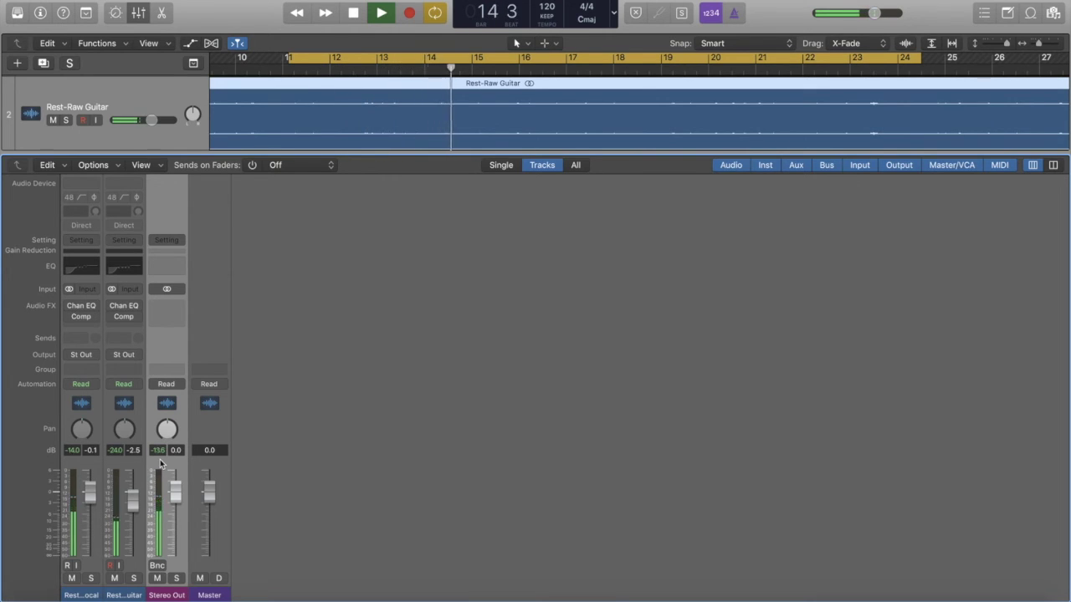
key(space)
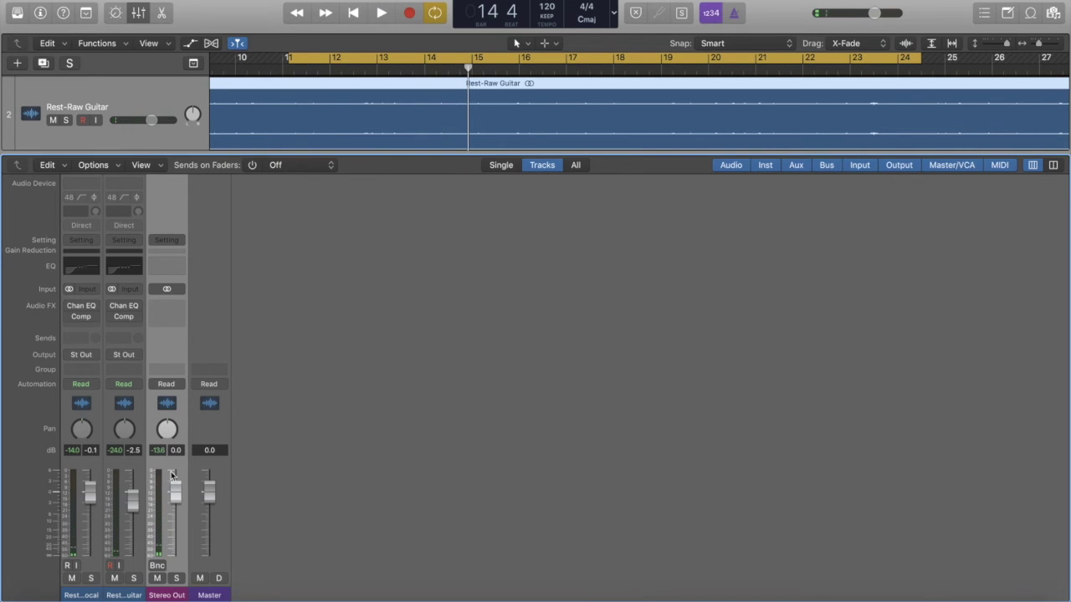
- Re-enable the Channel EQ and Compressor on the vocal and guitar channels and play the processed loop with Stereo Out selected
mouse_move(71, 312)
click(81, 596)
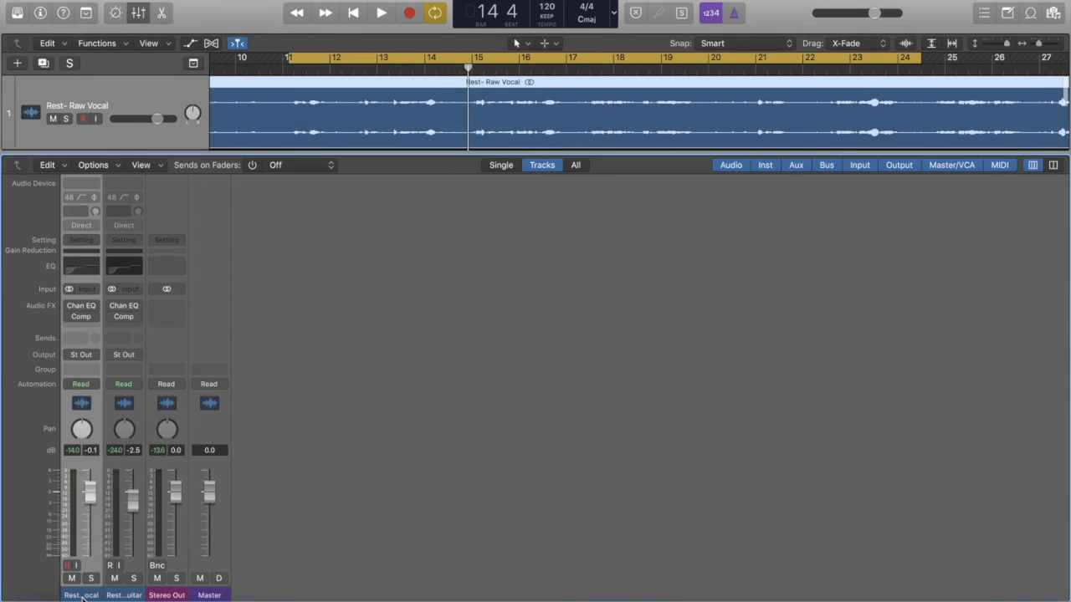
shift+click(118, 595)
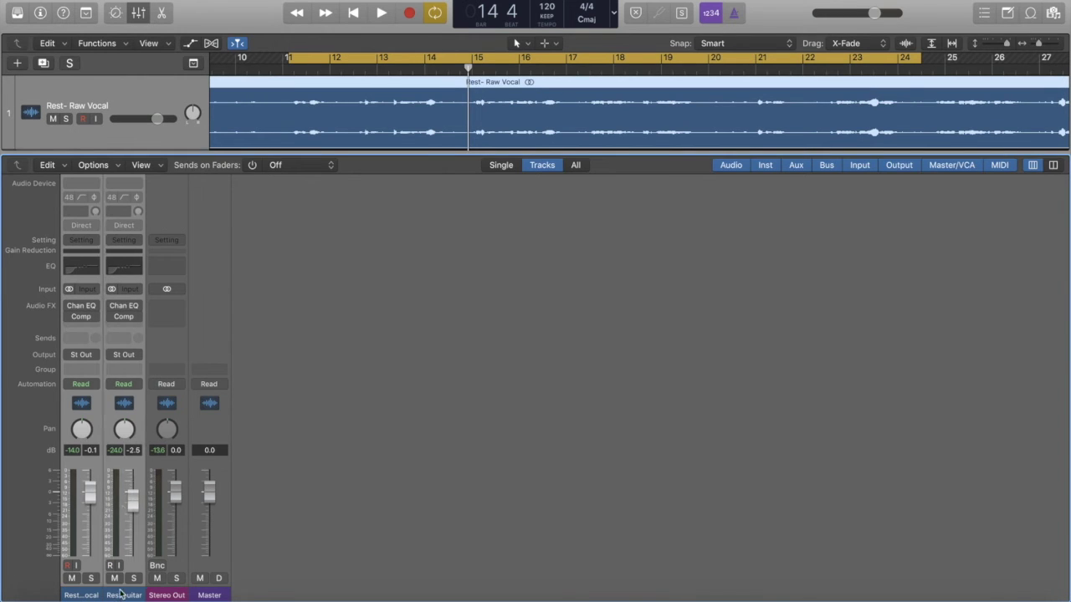
click(69, 317)
click(168, 596)
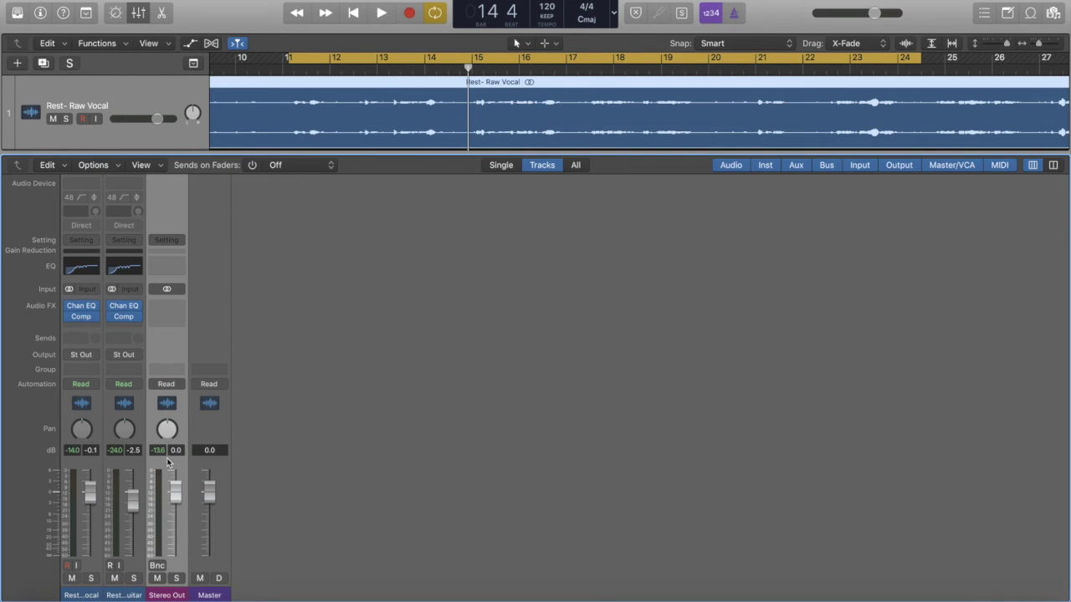
key(space)
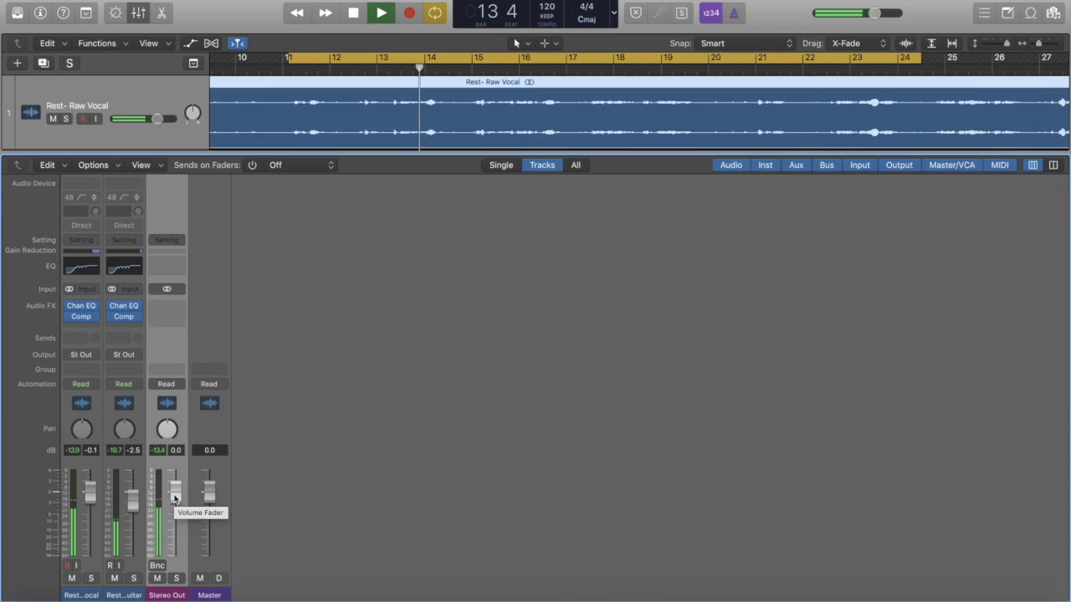
key(space)
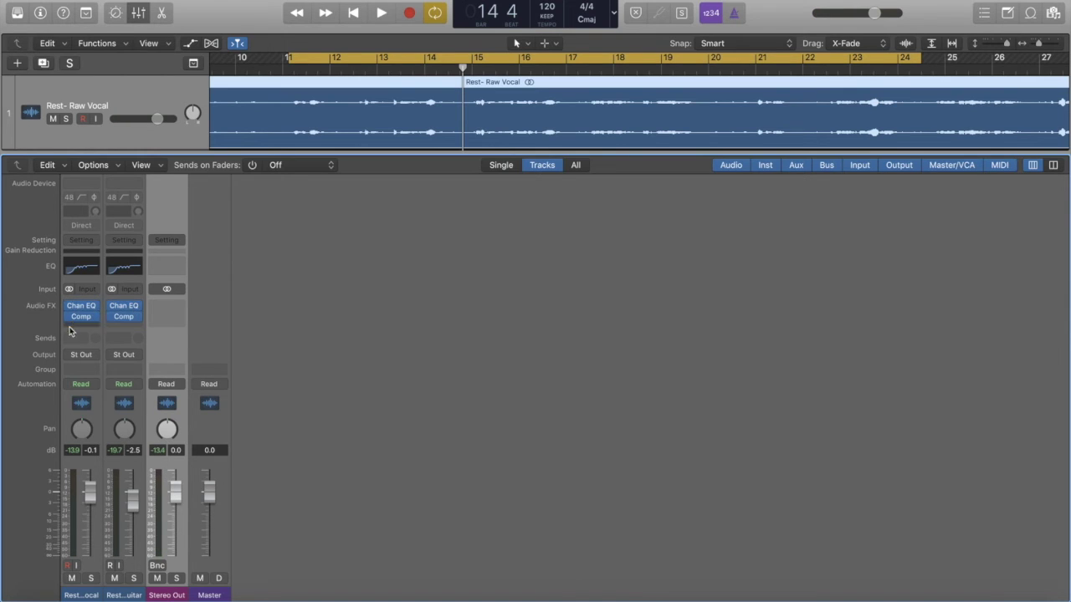
- Select the vocal and guitar channels together, bypass their Channel EQ and Compressor, and play the unprocessed loop
click(84, 594)
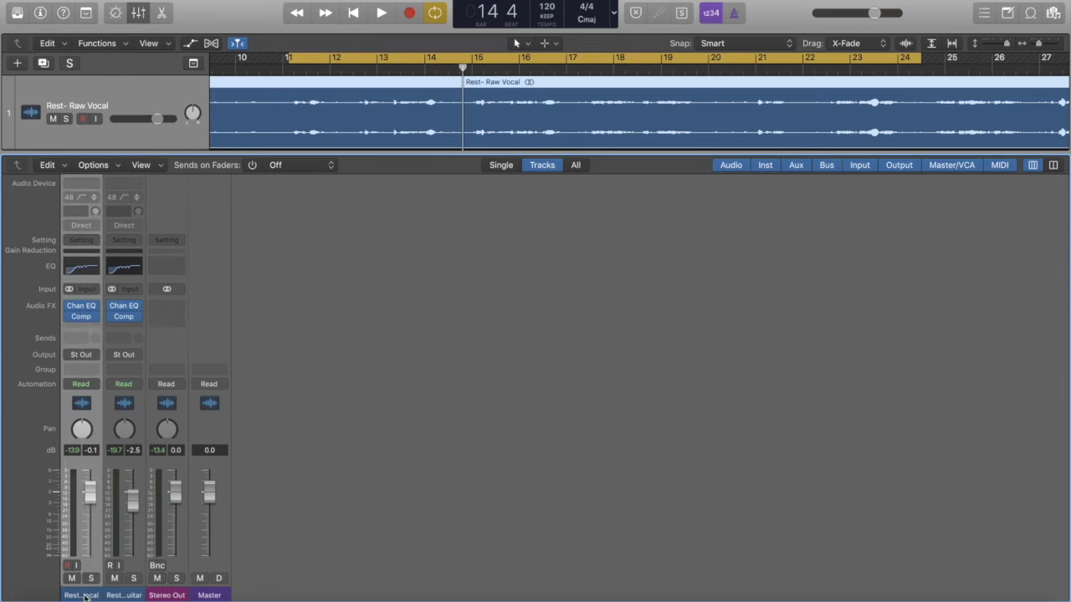
shift+click(132, 597)
click(67, 305)
click(67, 317)
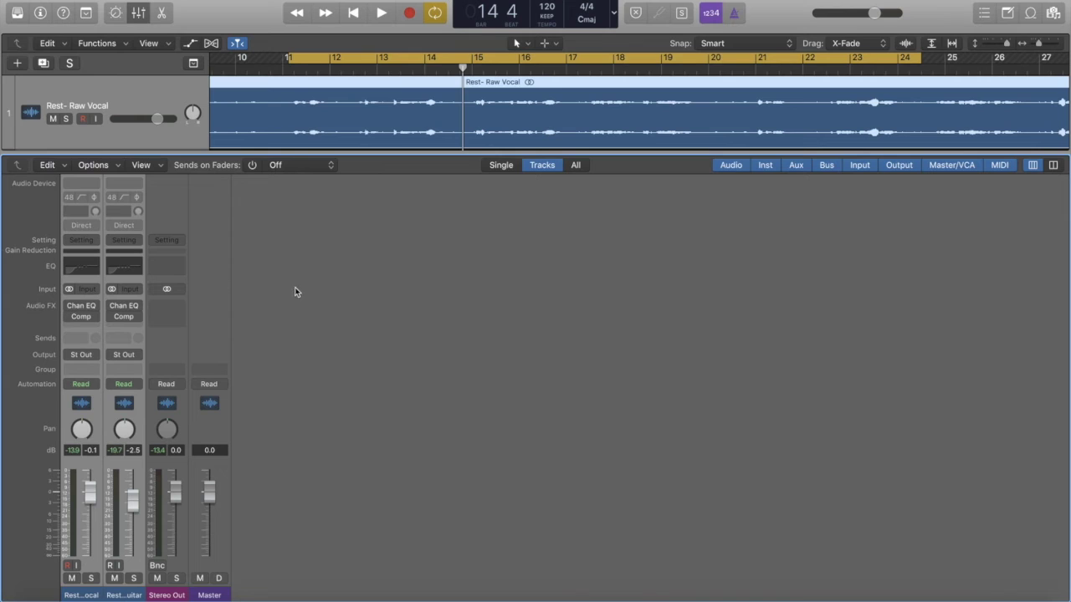
key(space)
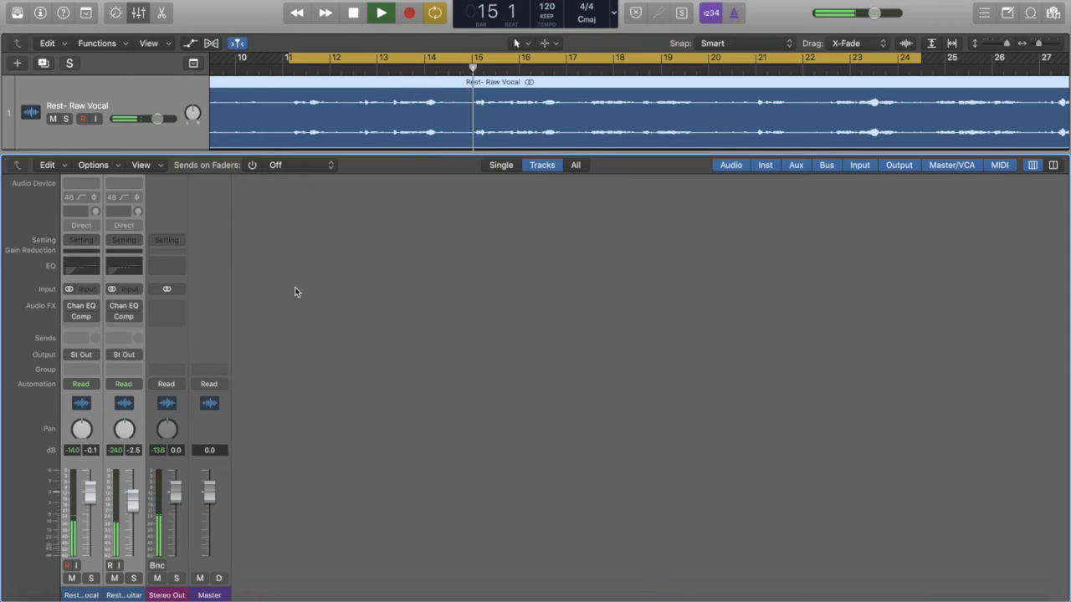
key(space)
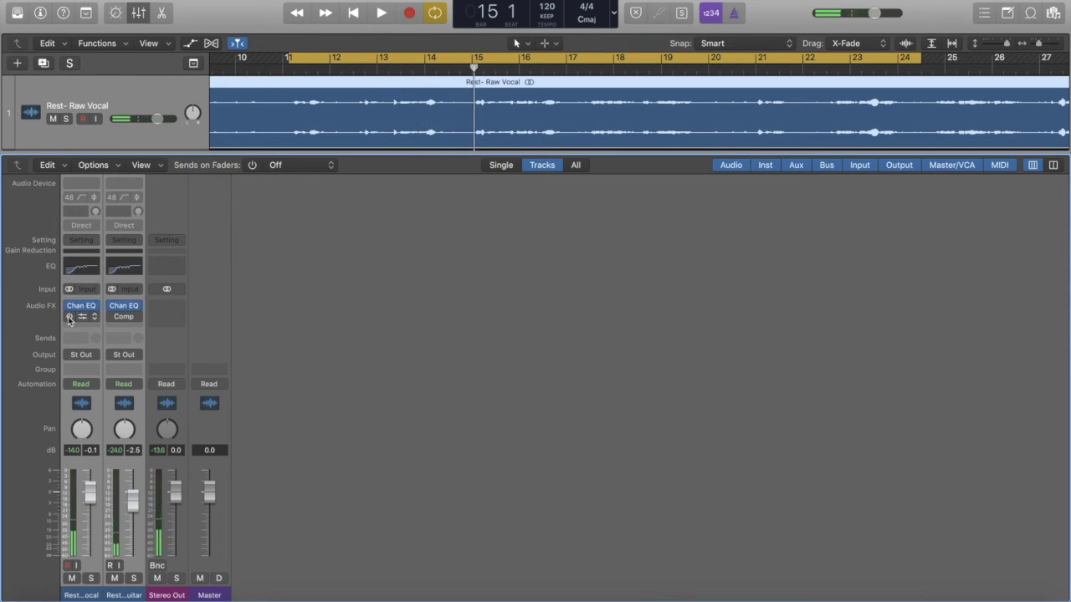
- Listen to the loop with the EQ and Compressor active on both channels, and bypass them again once playback is stopped
key(space)
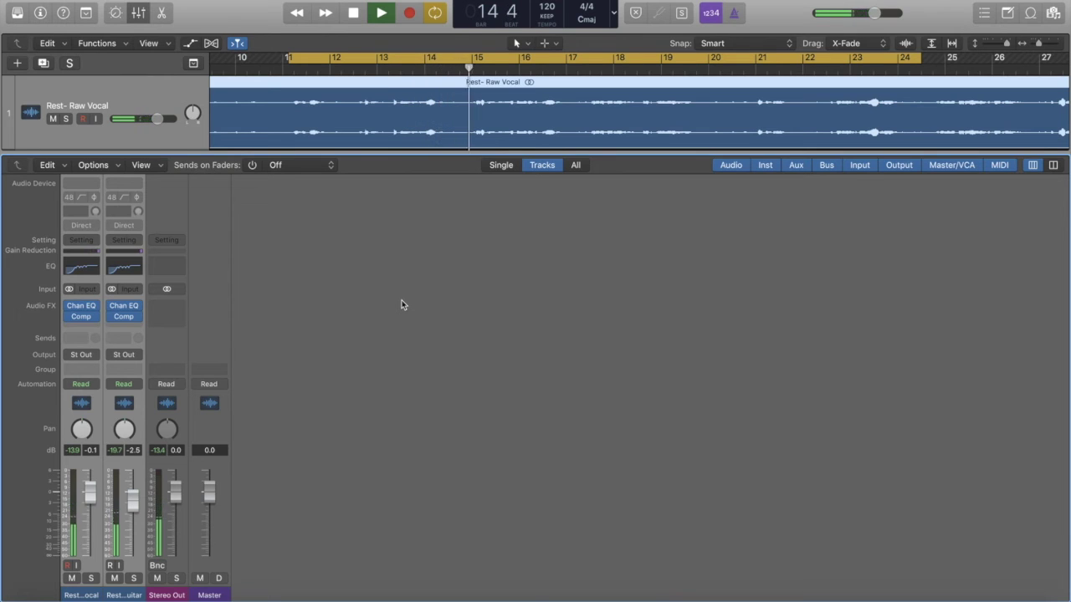
key(space)
mouse_move(71, 308)
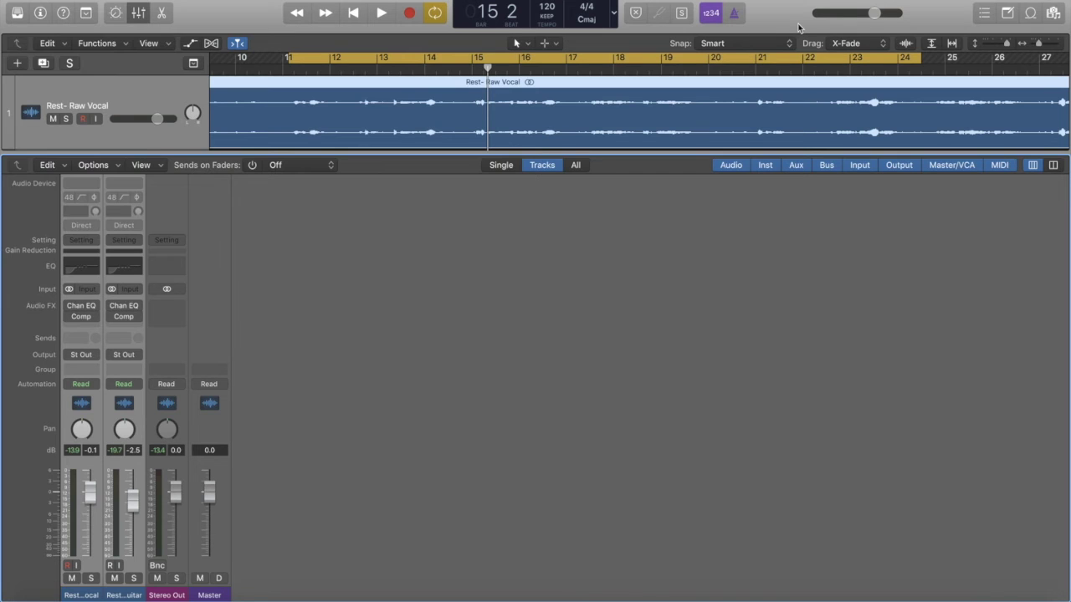
- Move the cycle range to about bars 25 to 38 and play that section with the plug-ins bypassed
key(super+Left)
drag(565, 57, 711, 64)
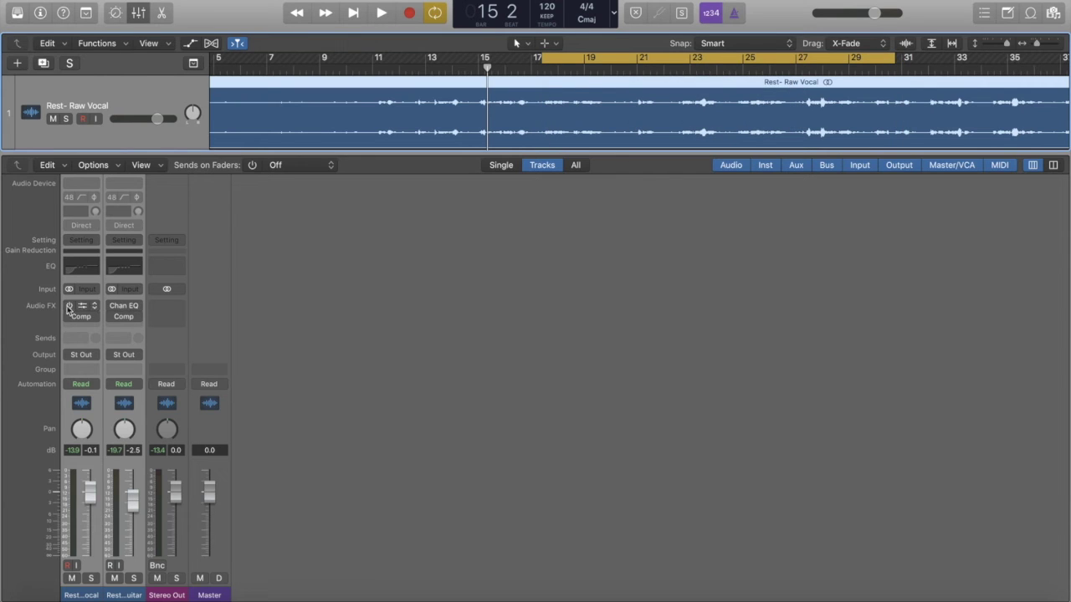
key(space)
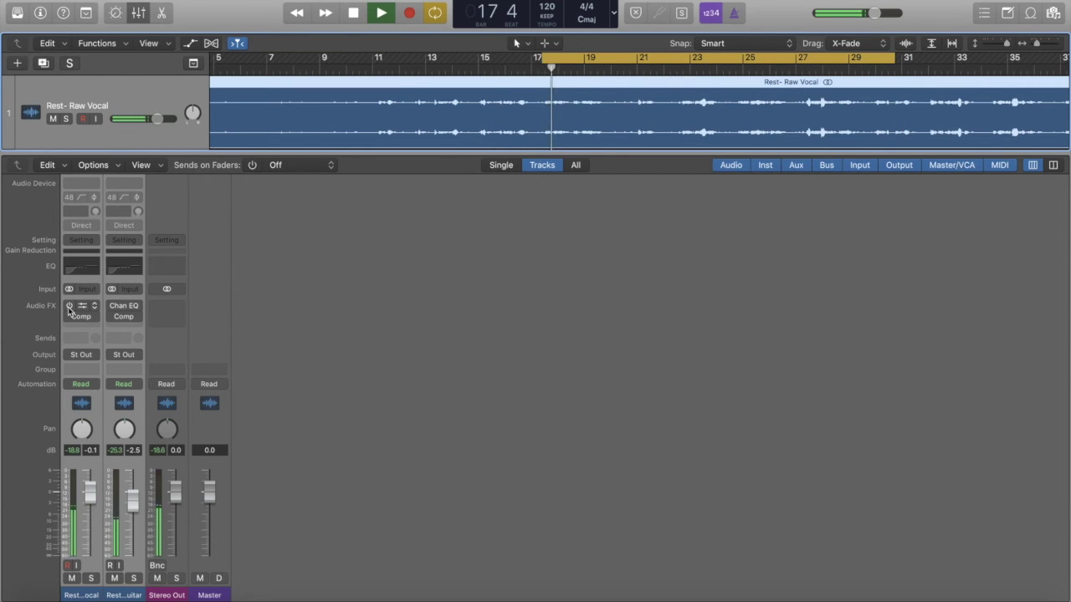
key(space)
scroll(677, 73, right, 5)
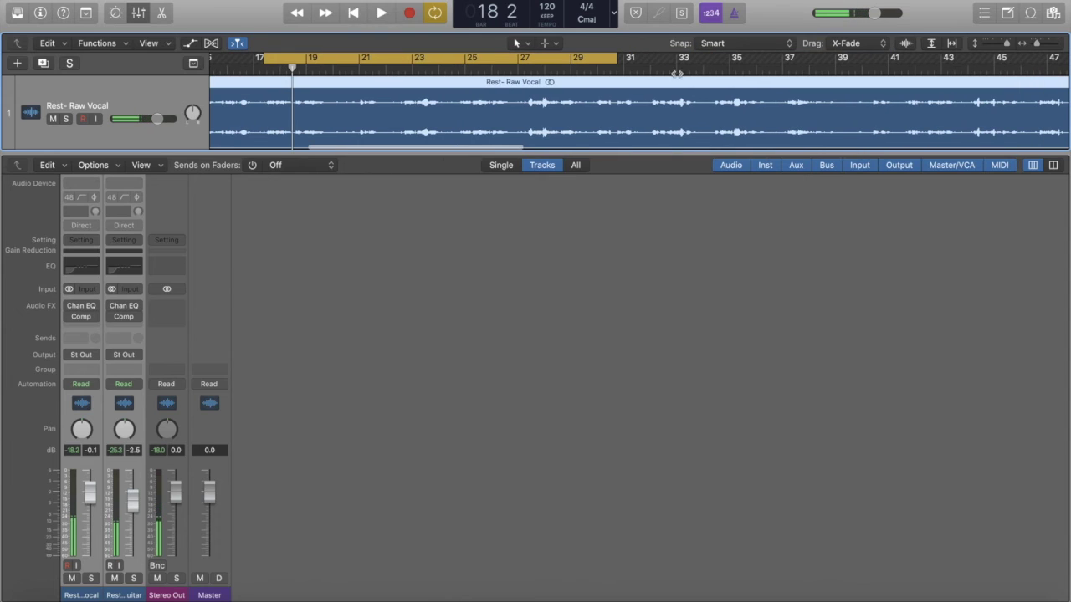
drag(446, 57, 659, 58)
key(space)
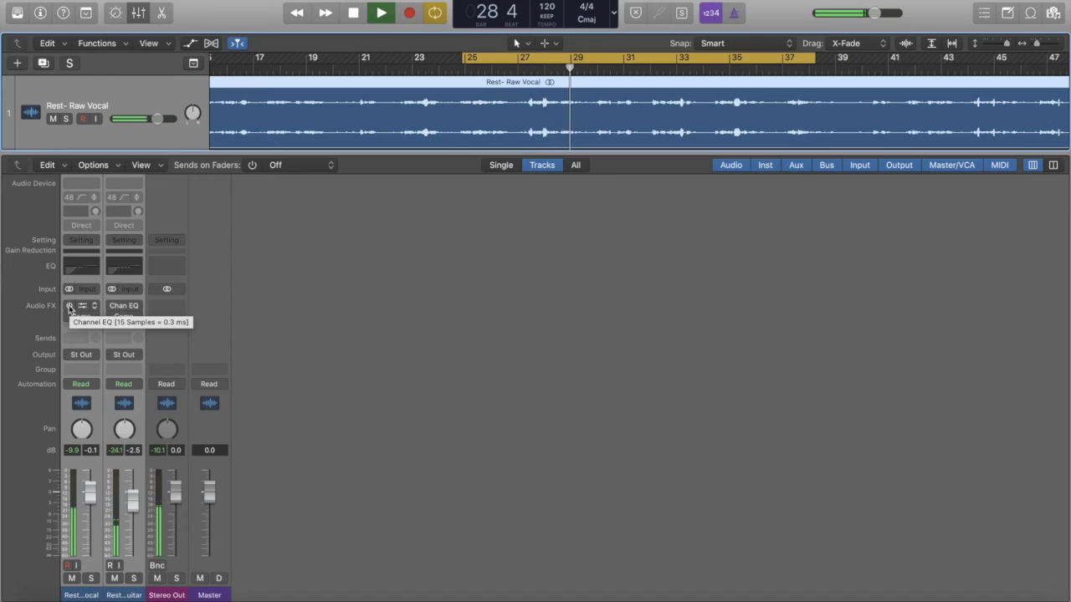
- Compare the sound during playback by switching the EQ and Compressor on for both channels and bypassing them again
click(69, 307)
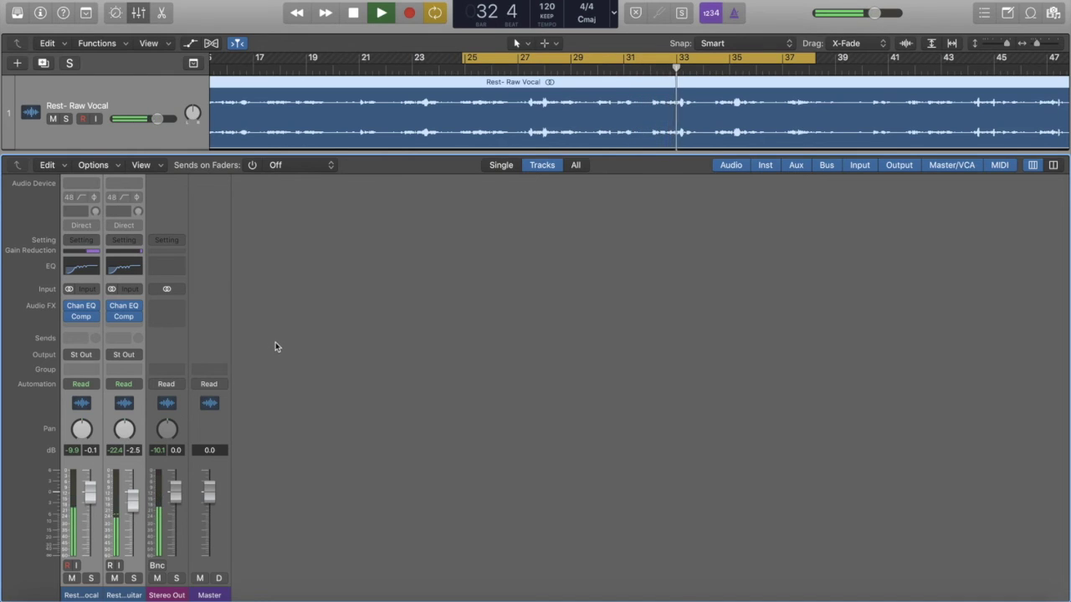
mouse_move(68, 308)
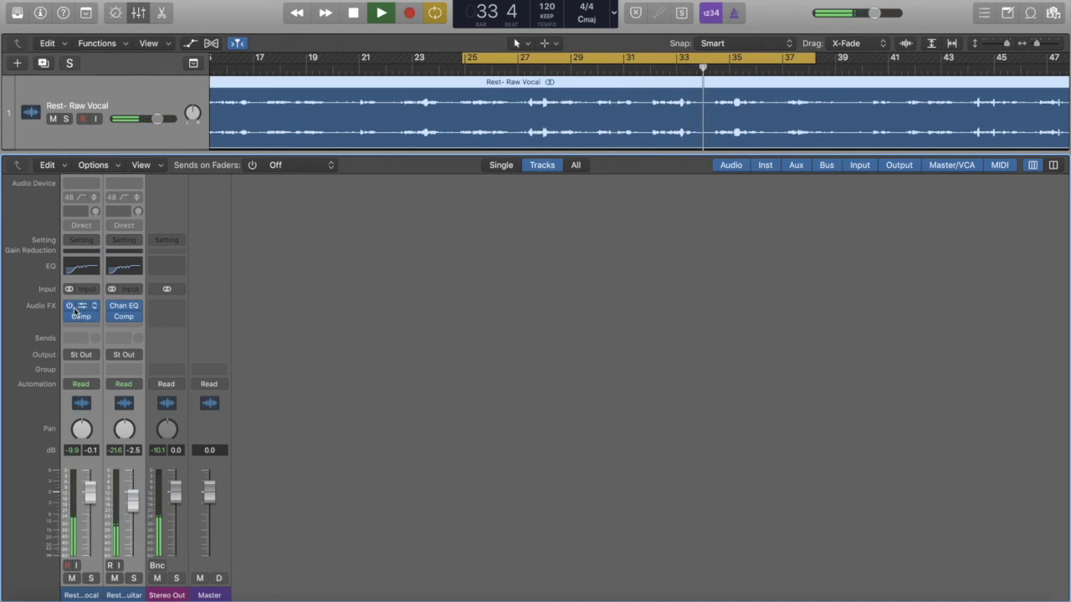
click(69, 307)
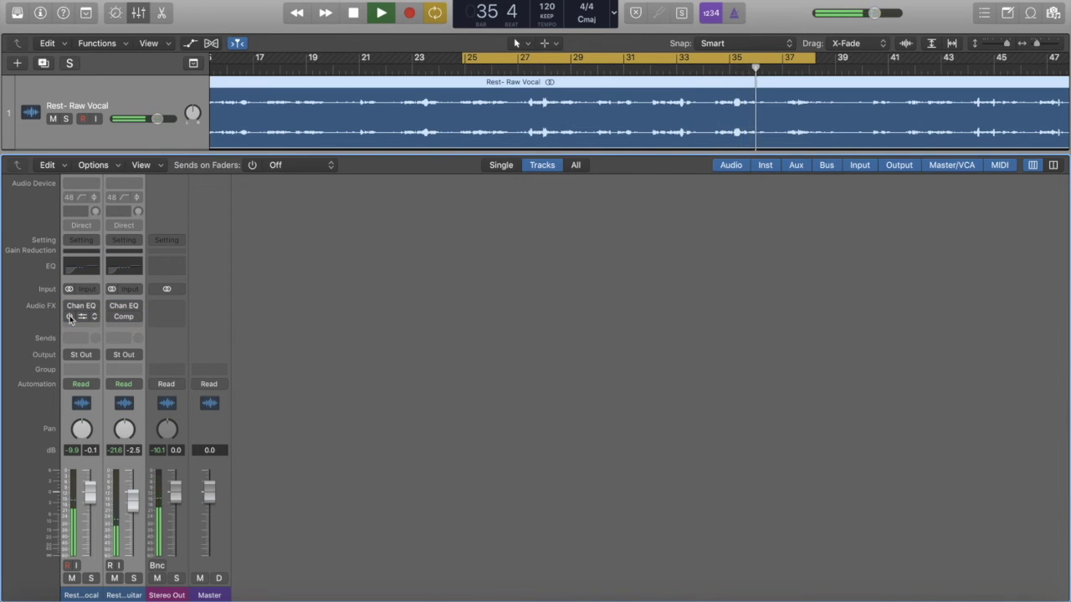
- Shift the cycle range to about bars 29 to 43 and re-enable both channels' EQ and Compressor during playback
click(464, 59)
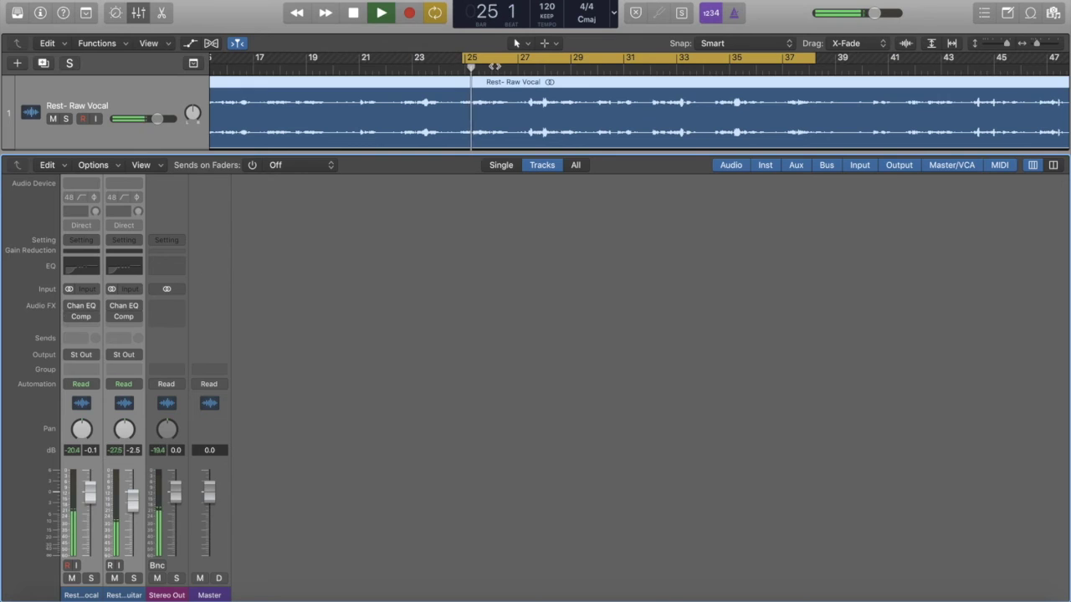
drag(467, 59, 588, 59)
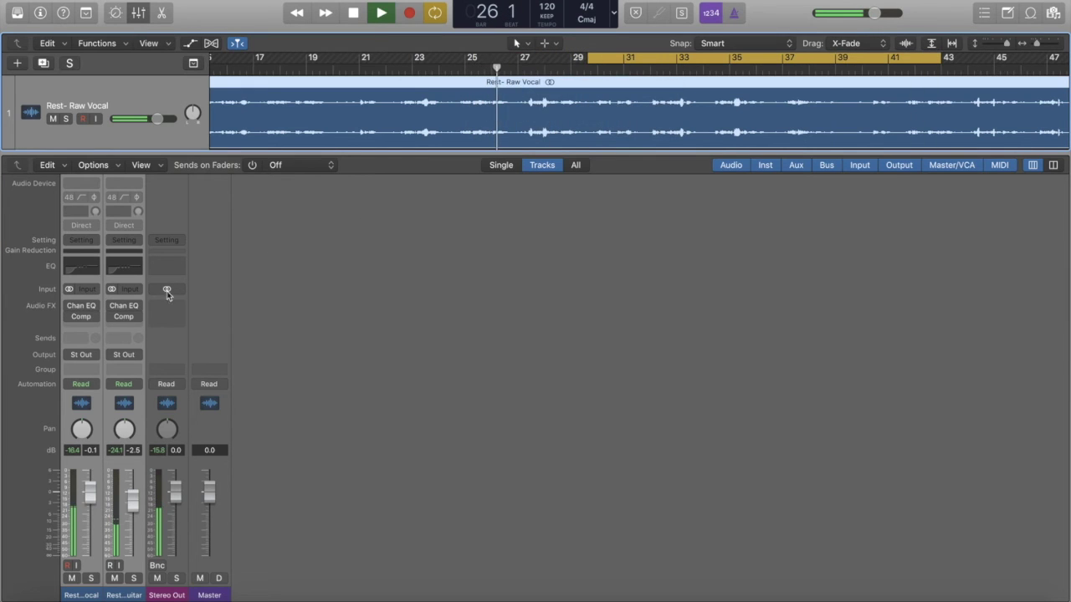
click(71, 315)
mouse_move(70, 317)
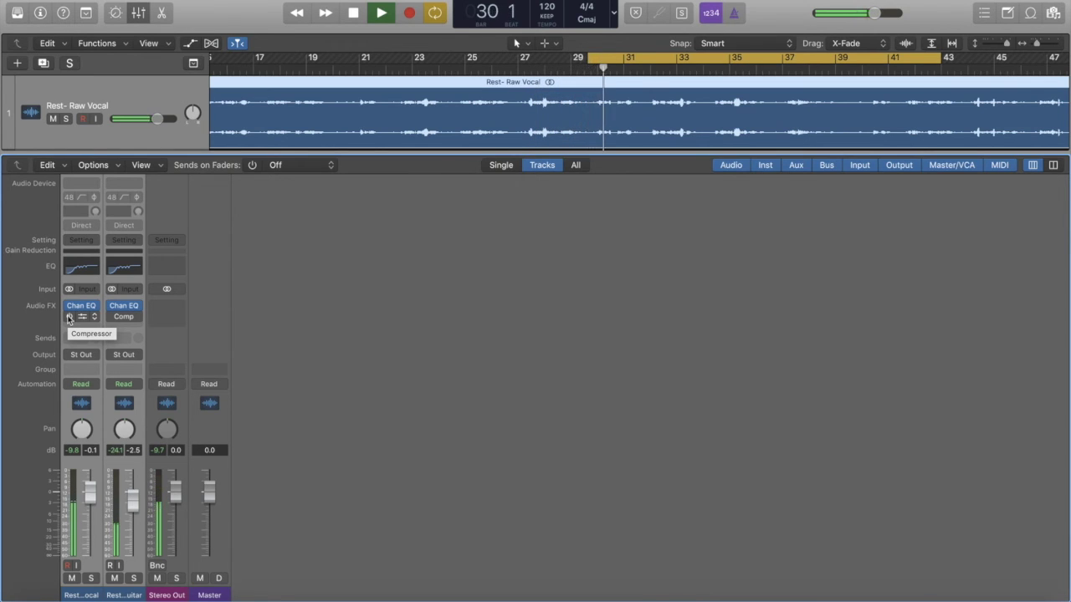
click(68, 317)
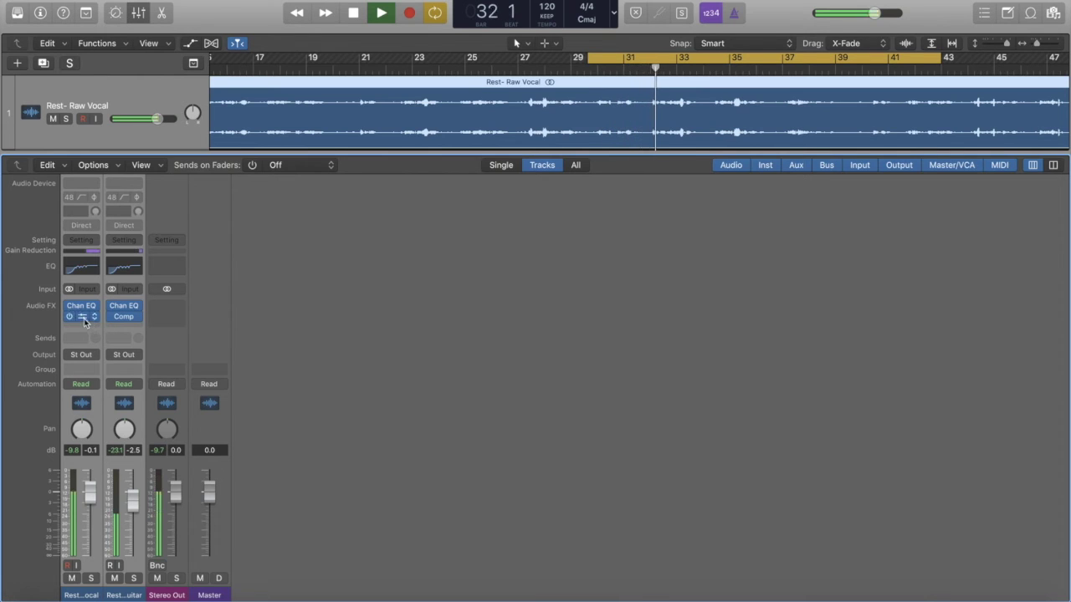
key(space)
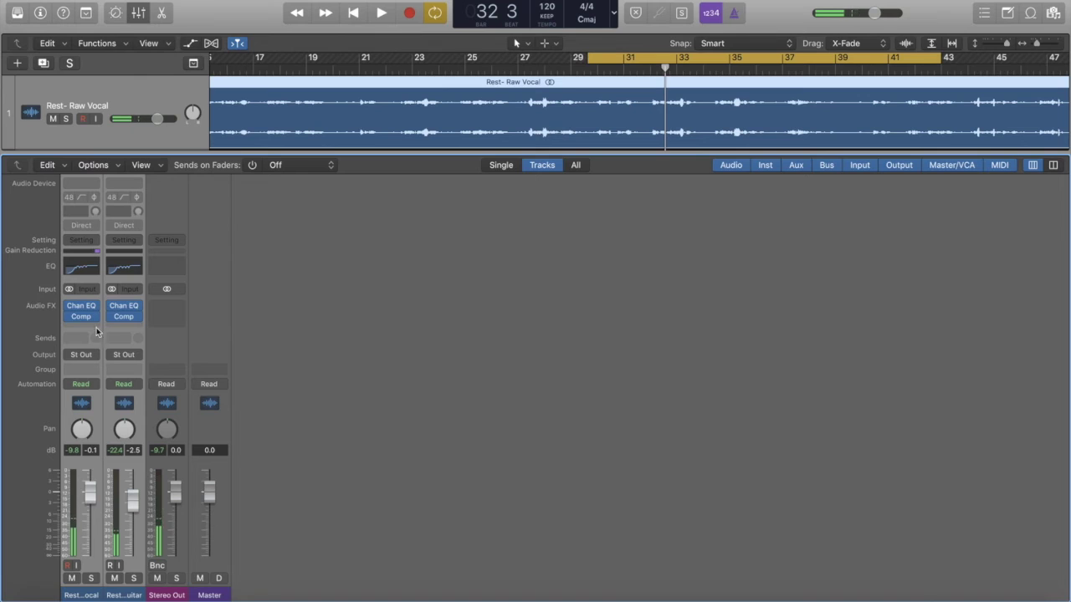
- Open the vocal channel's Compressor and play the loop briefly to examine its gain reduction
mouse_move(94, 316)
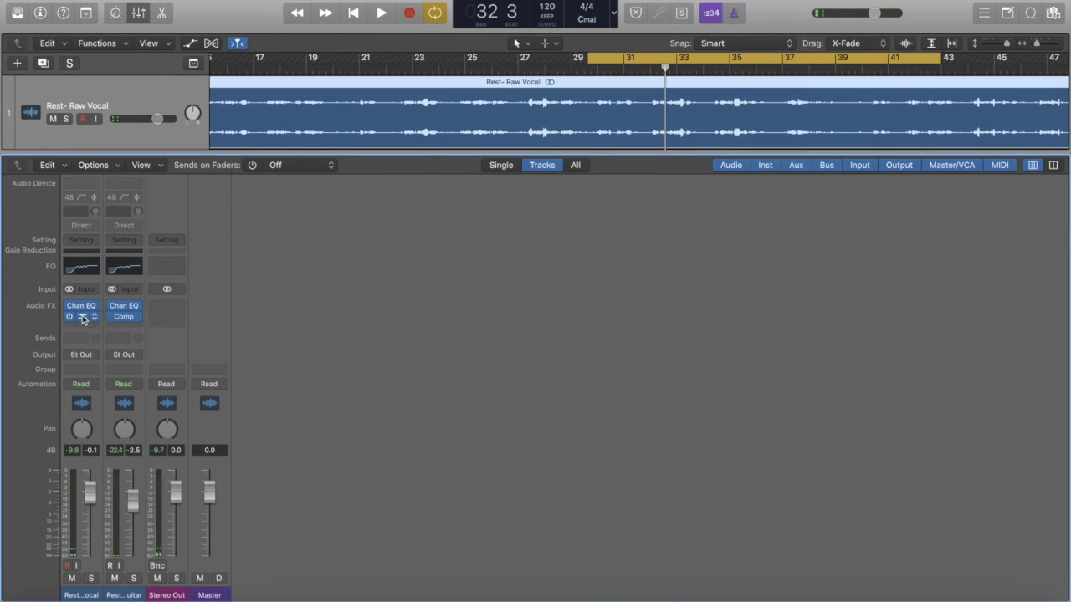
click(84, 597)
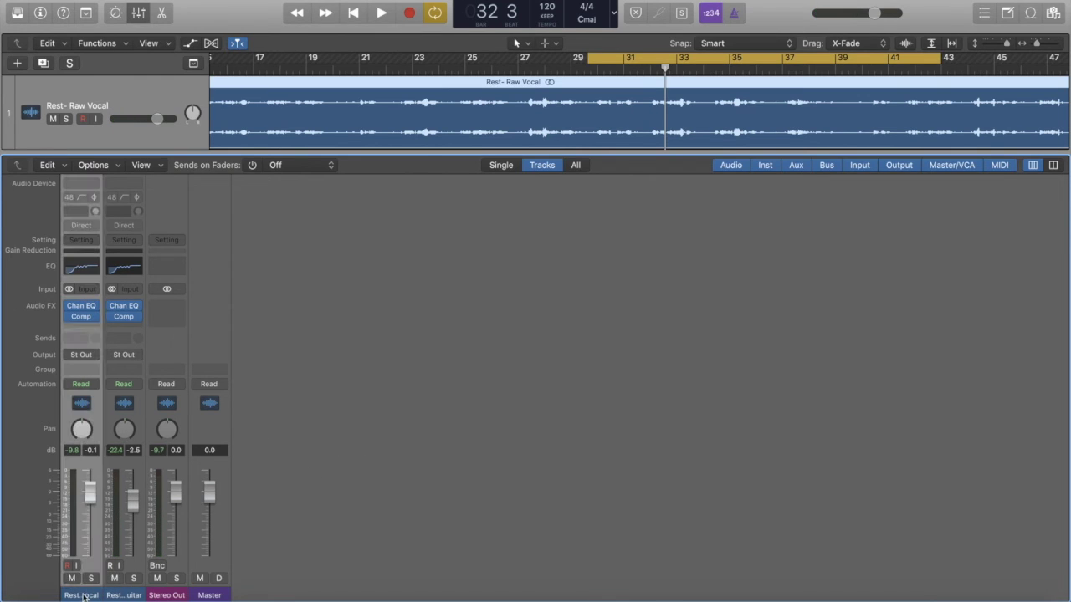
scroll(572, 133, right, 5)
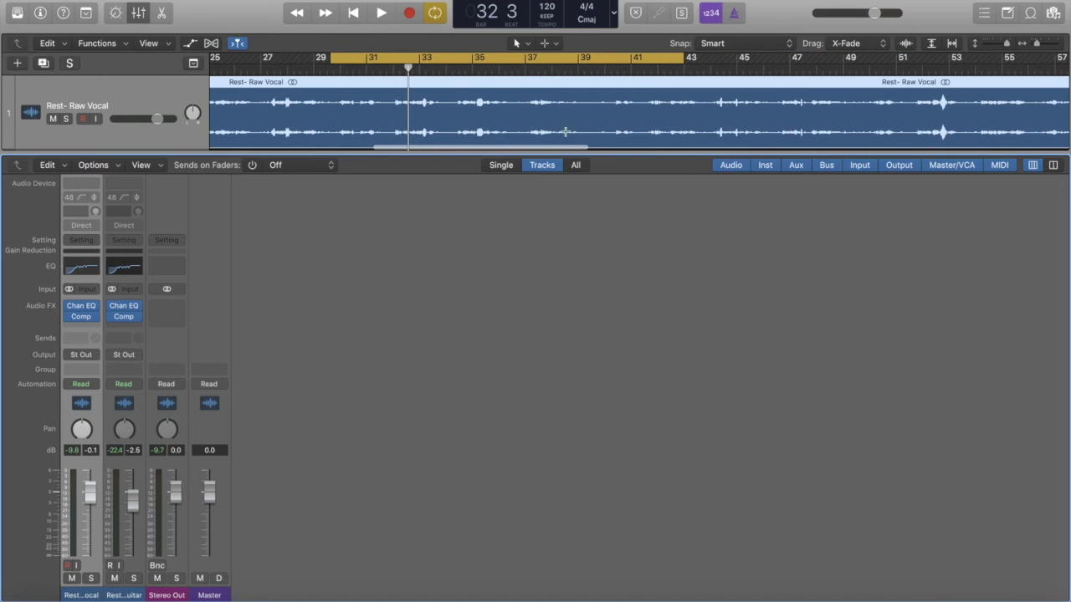
click(374, 60)
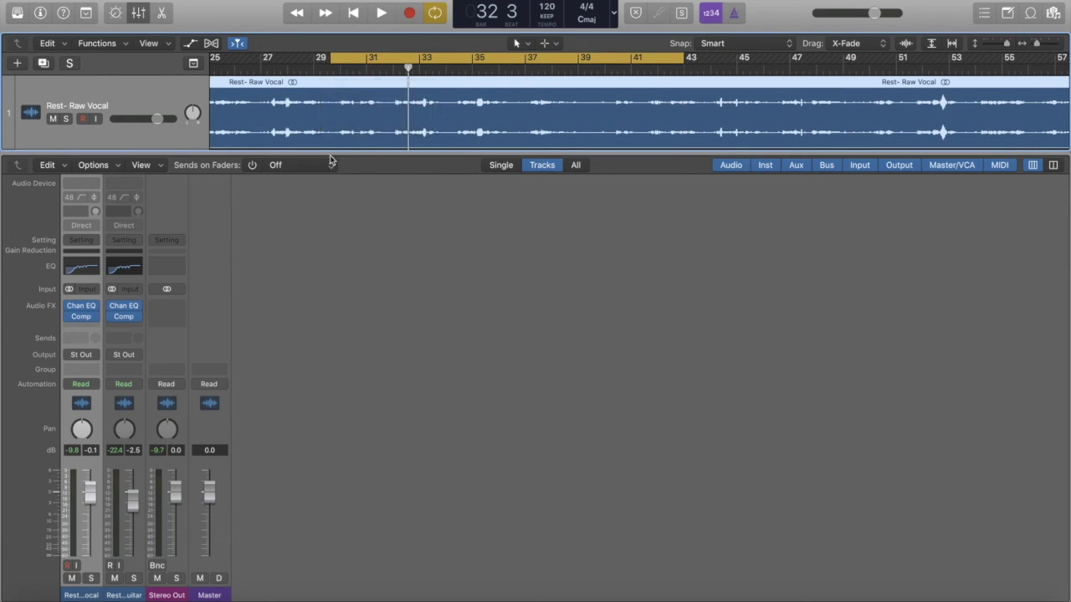
click(81, 318)
drag(519, 82, 674, 136)
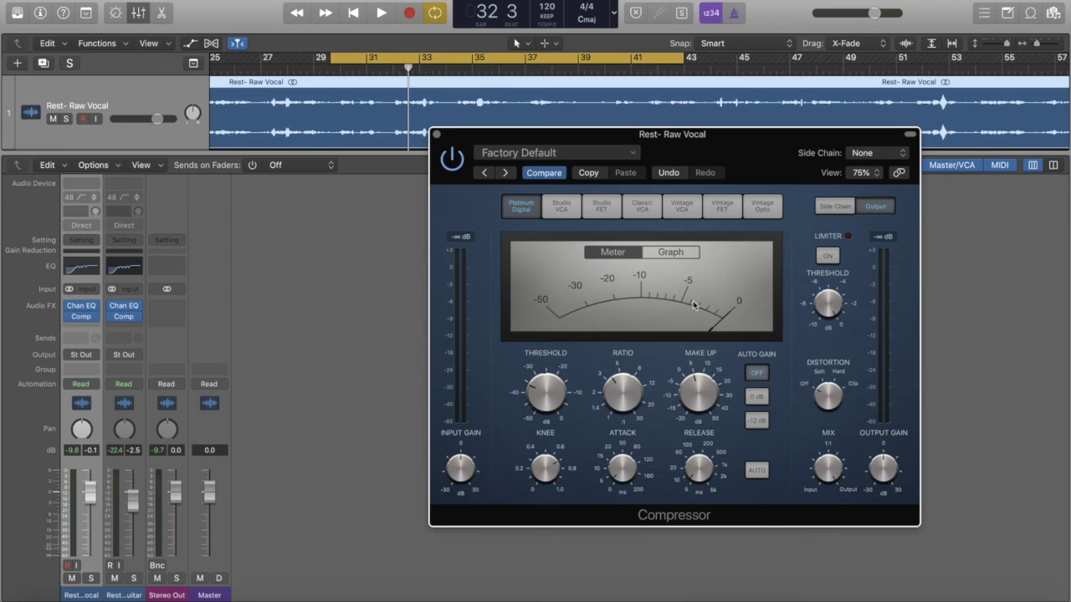
key(space)
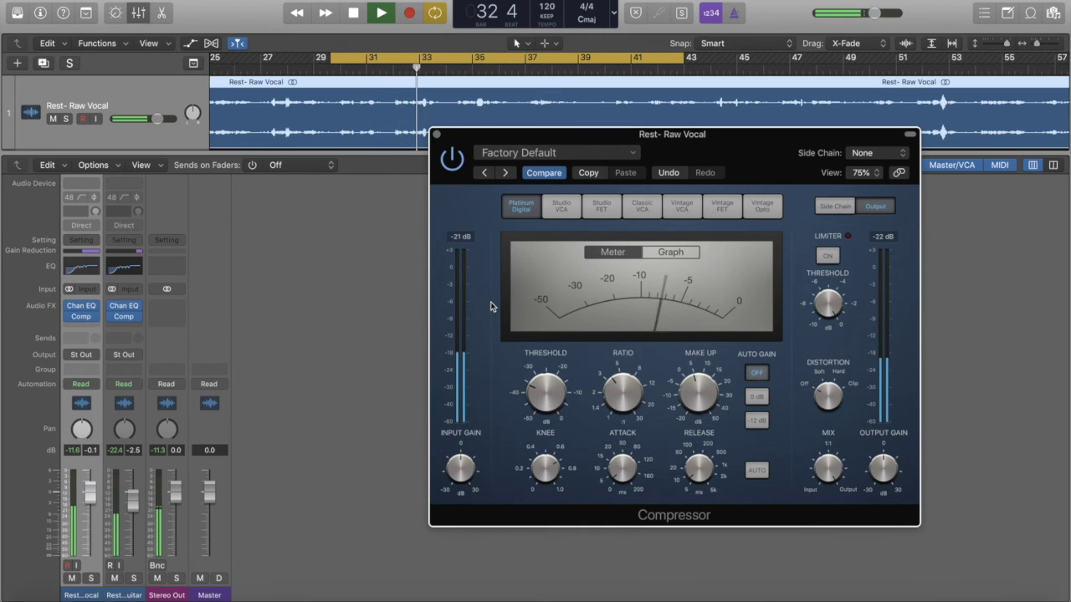
key(space)
- Raise the vocal compressor's threshold to -30.0 dB while playing the loop
mouse_move(536, 406)
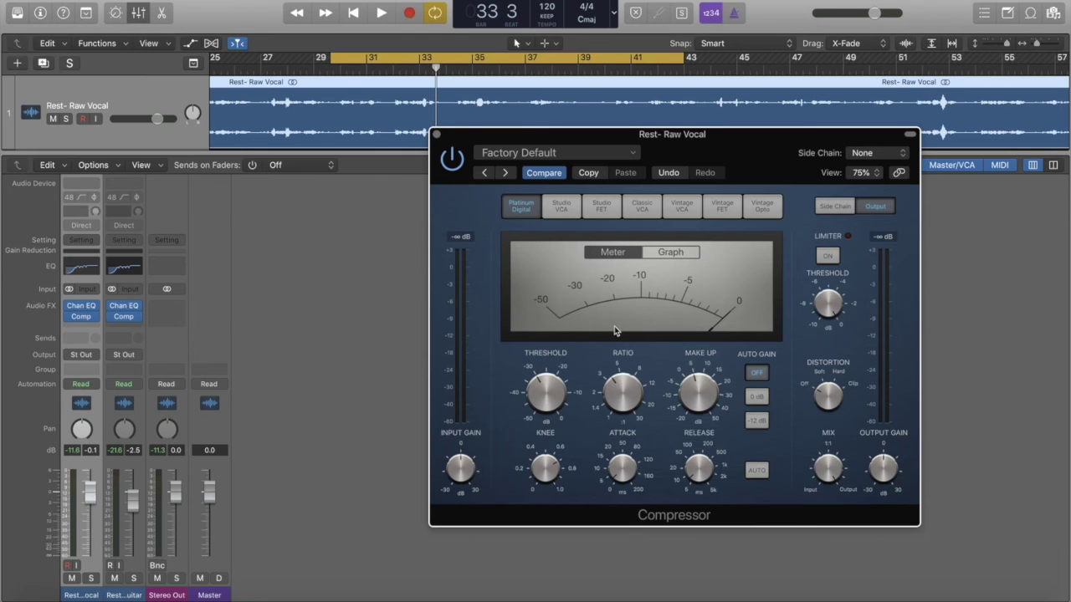
mouse_move(584, 376)
key(space)
mouse_move(633, 387)
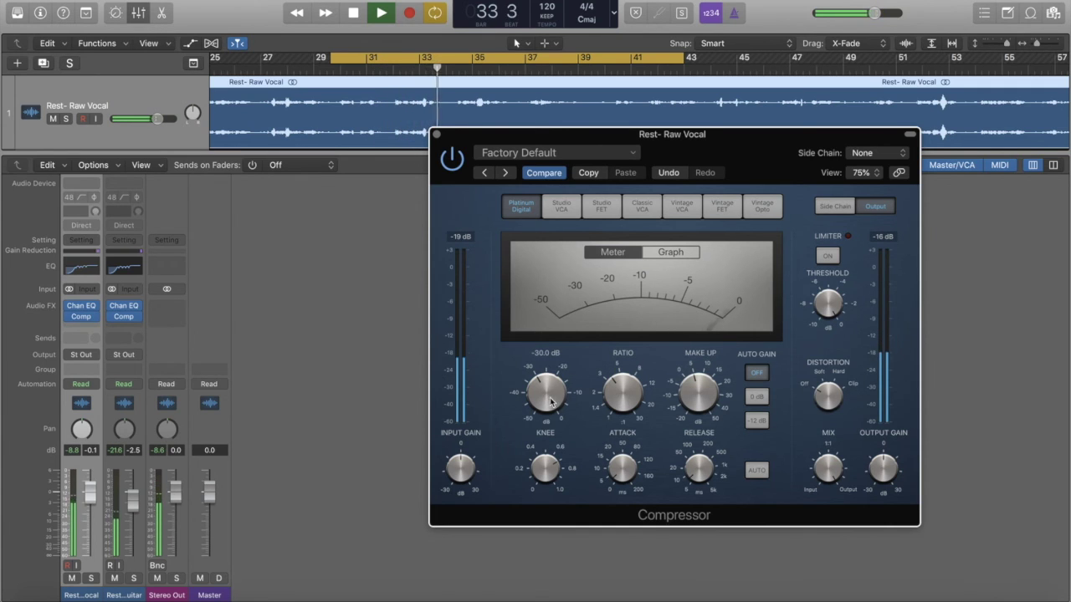
scroll(550, 402, up, 3)
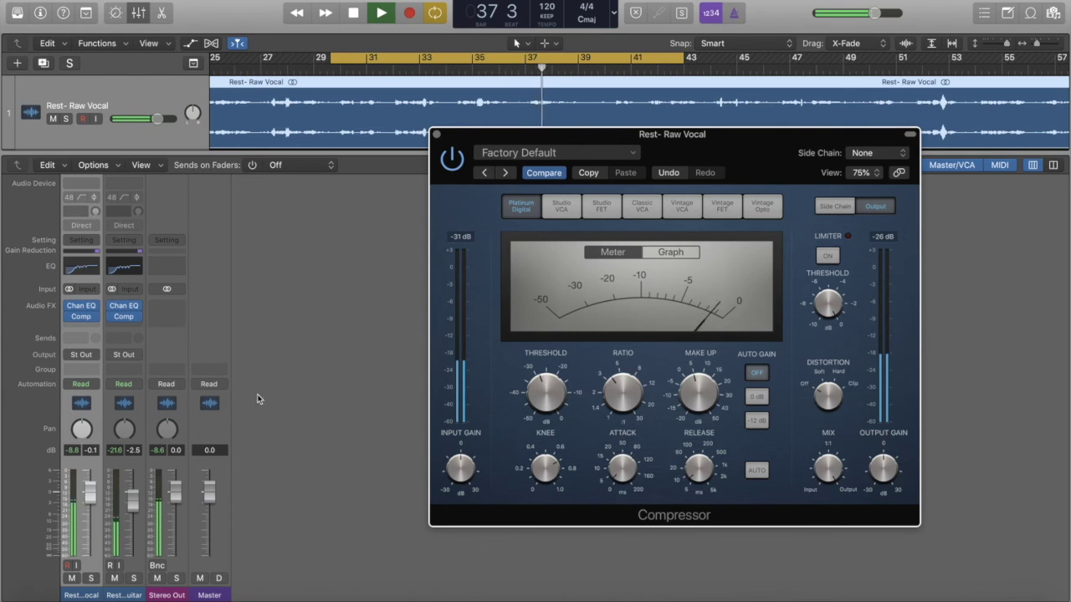
mouse_move(606, 414)
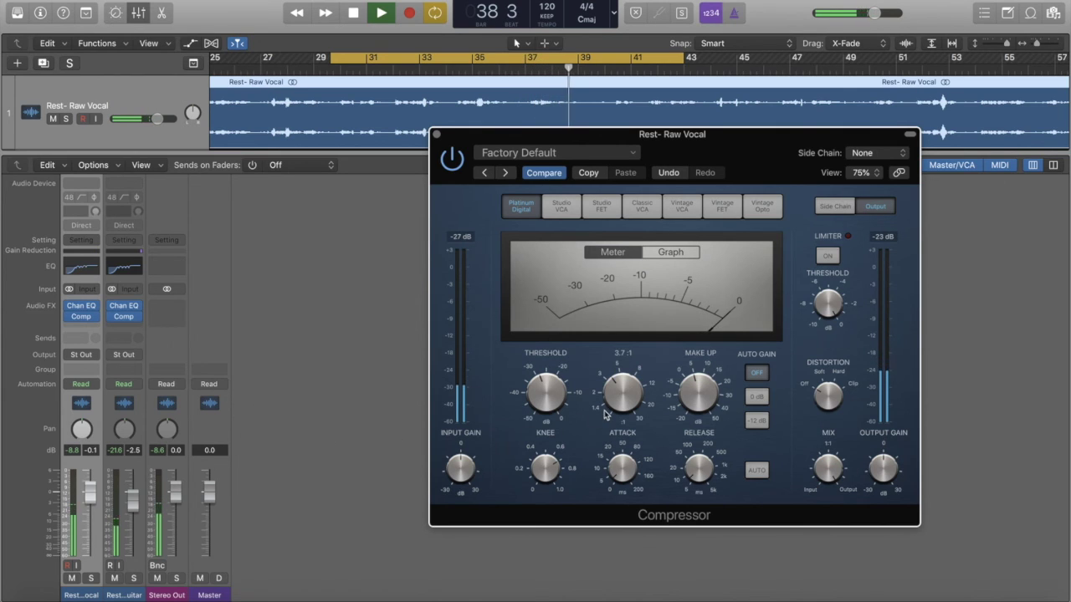
- Stop playback, solo the guitar channel and close the vocal channel's Compressor
key(space)
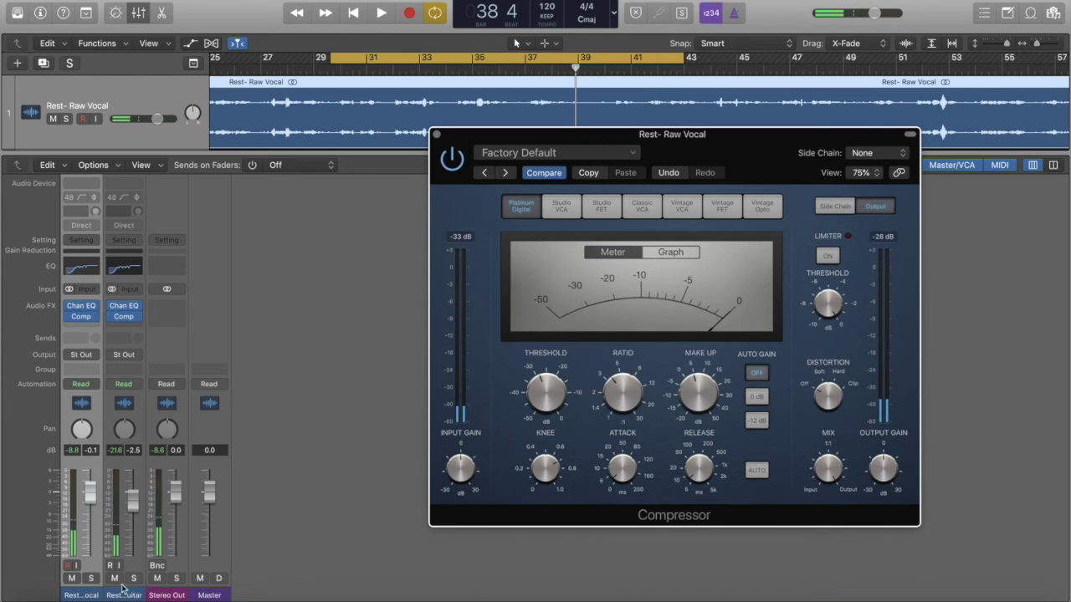
click(123, 589)
click(138, 579)
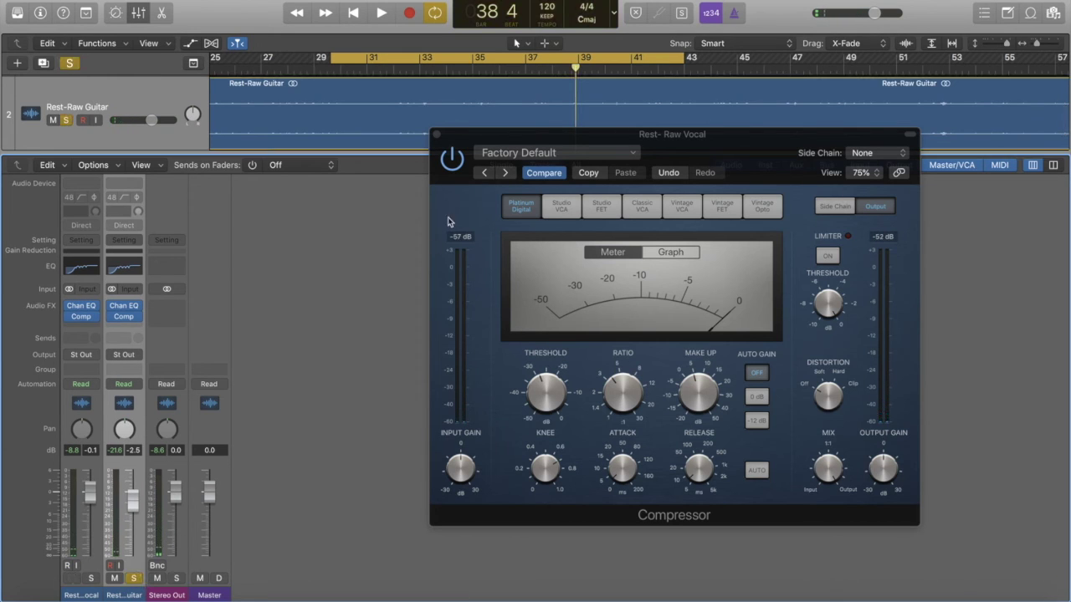
click(436, 136)
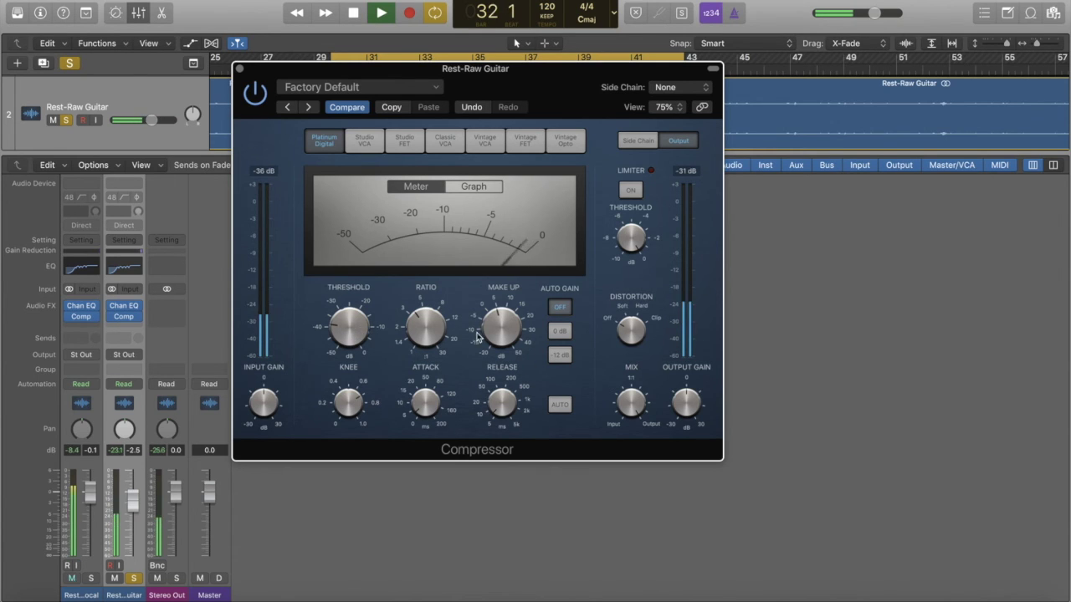
- Raise the guitar compressor's make-up gain slightly while playing the loop, close the plug-in and unsolo the guitar channel
drag(502, 327, 502, 323)
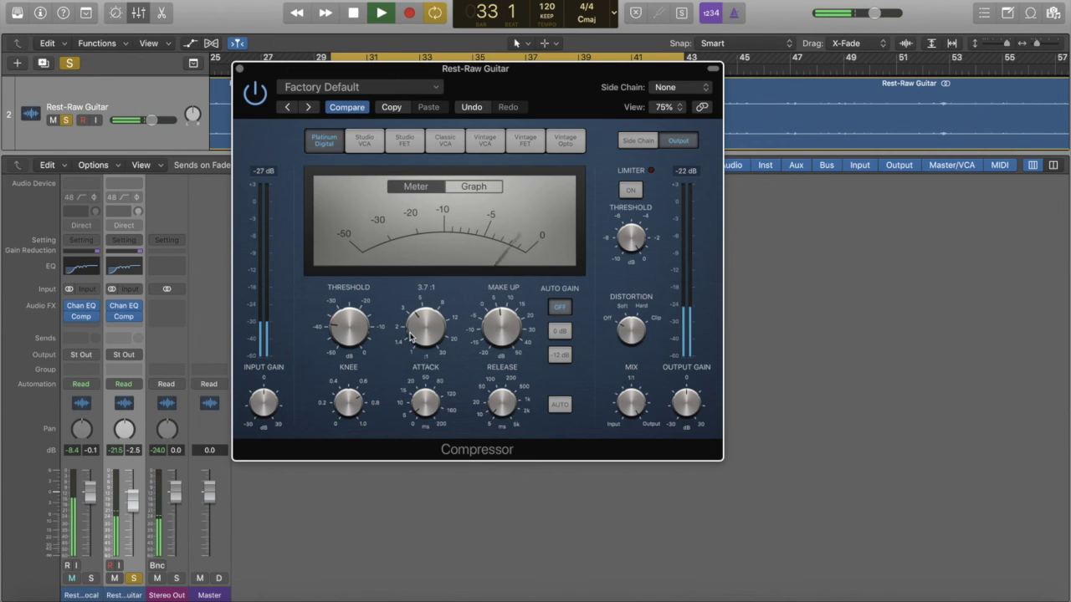
click(365, 331)
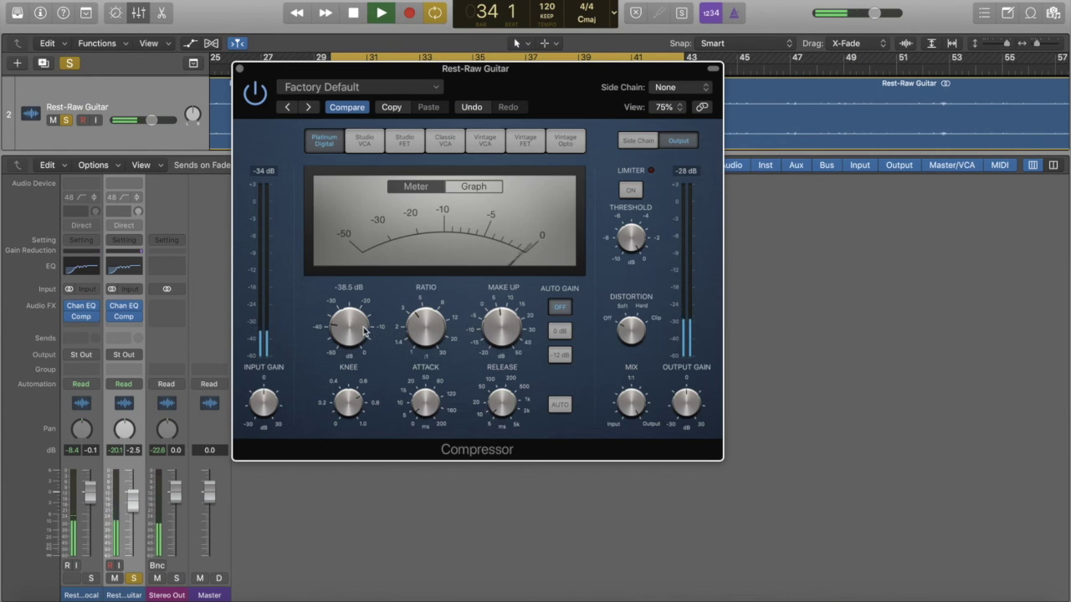
mouse_move(353, 339)
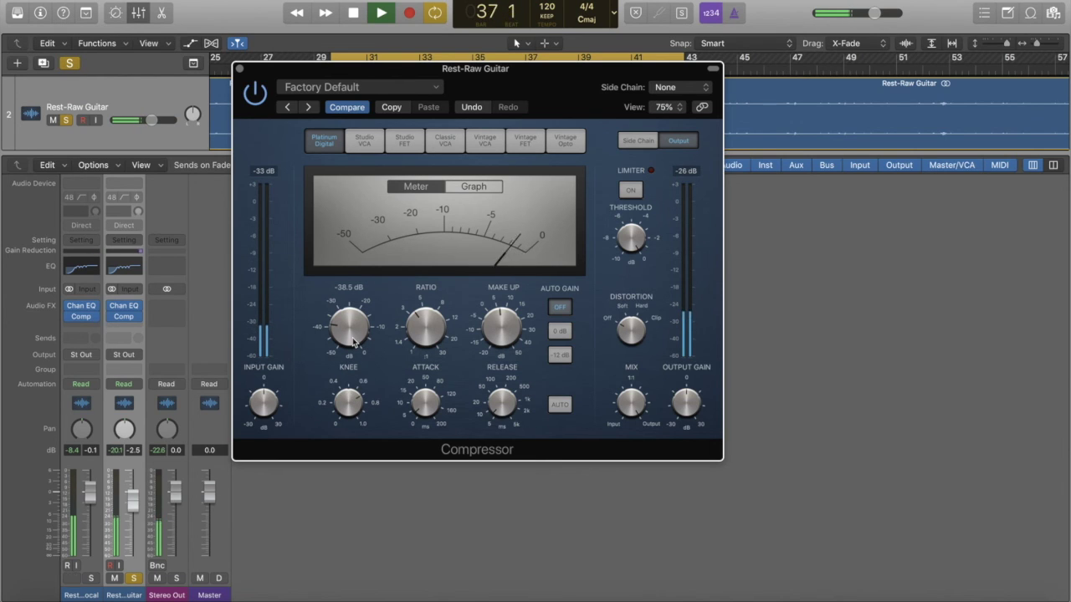
key(space)
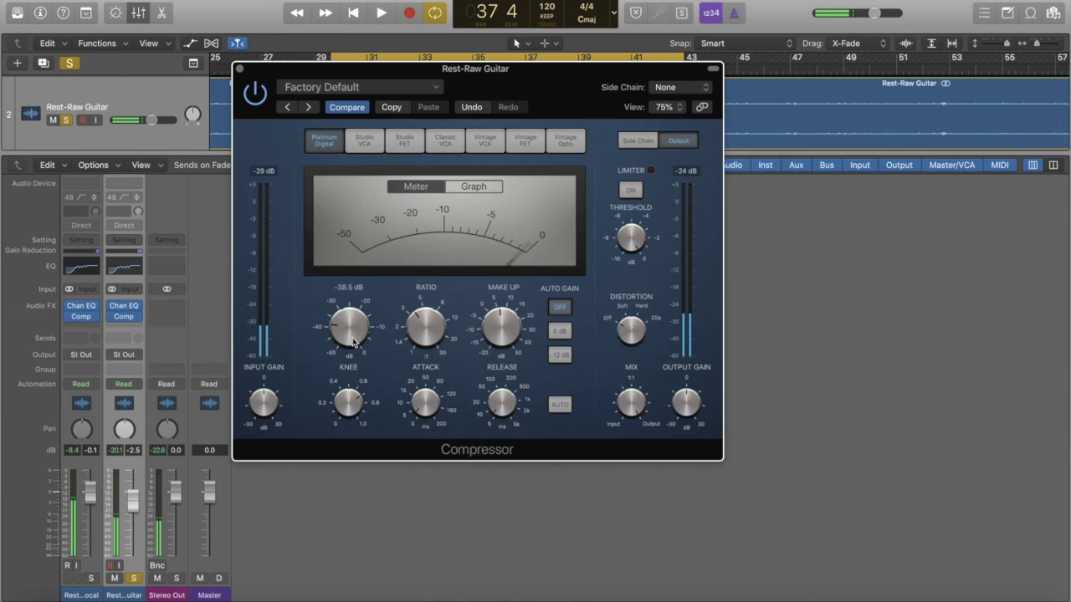
click(239, 69)
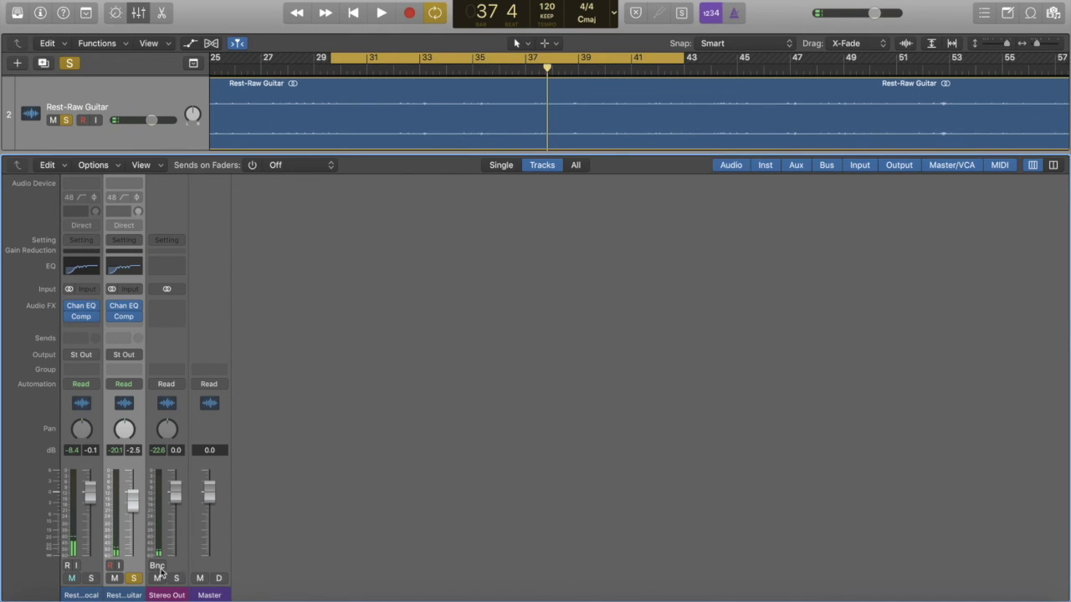
click(134, 578)
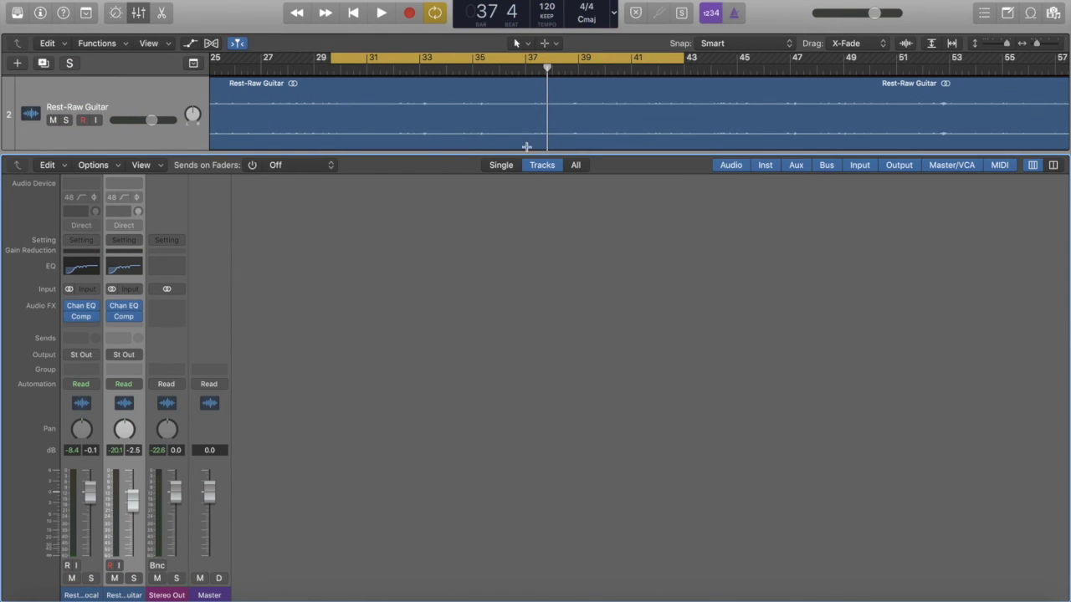
- Compare the sound during loop playback by bypassing the EQ and Compressor on both channels and switching them back on
key(space)
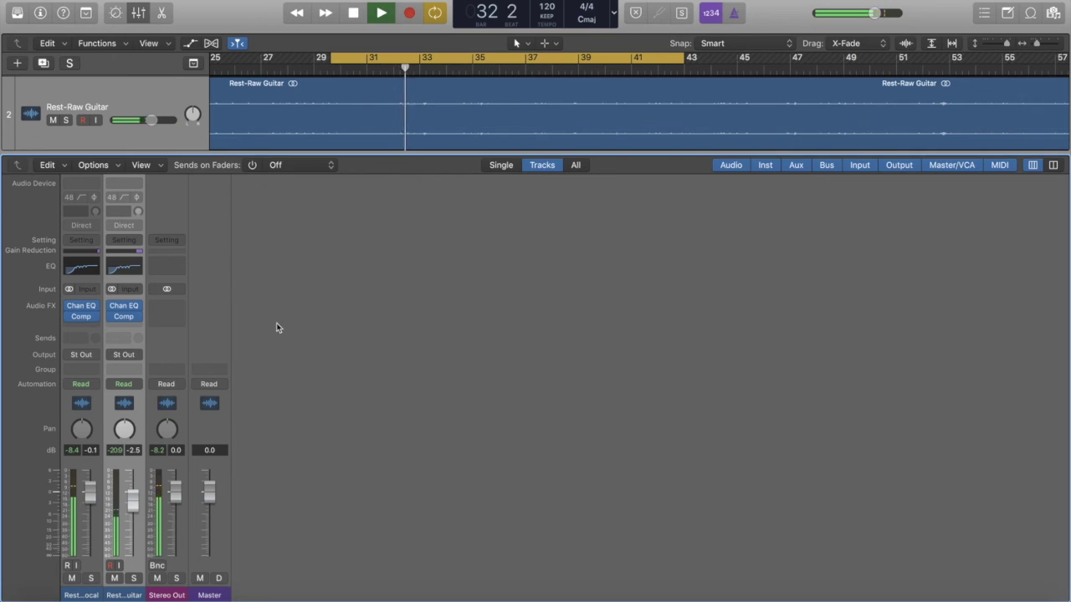
click(71, 307)
click(71, 316)
click(112, 306)
click(113, 317)
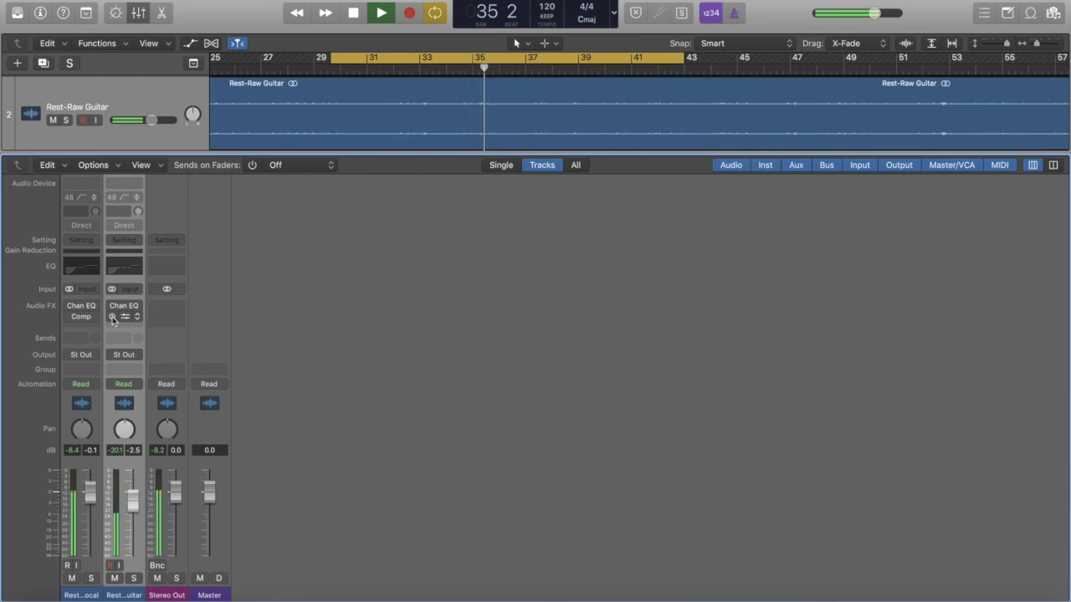
click(113, 317)
click(112, 307)
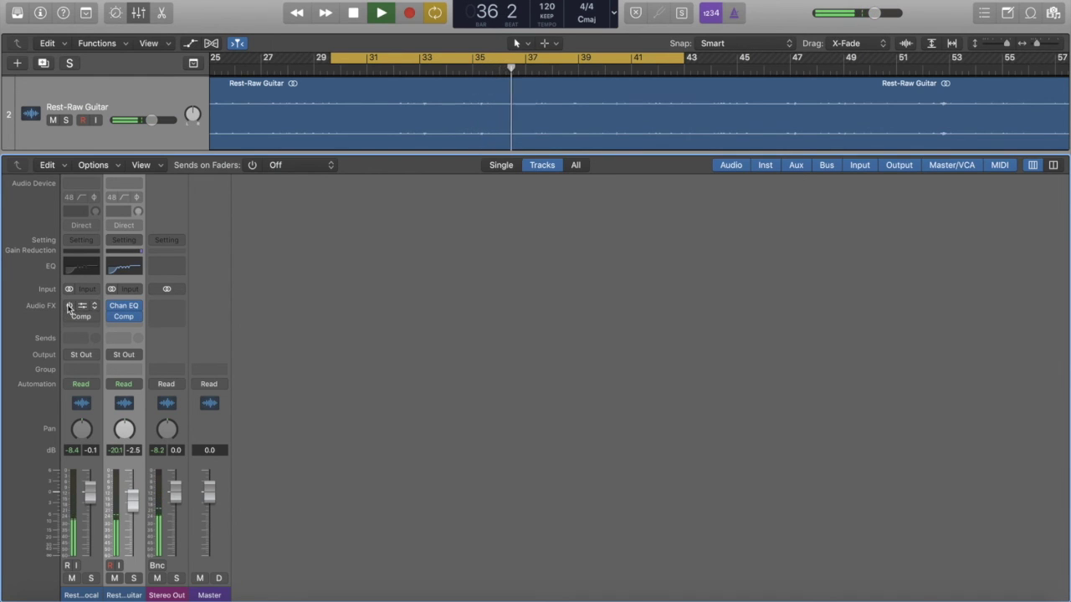
click(70, 306)
click(71, 316)
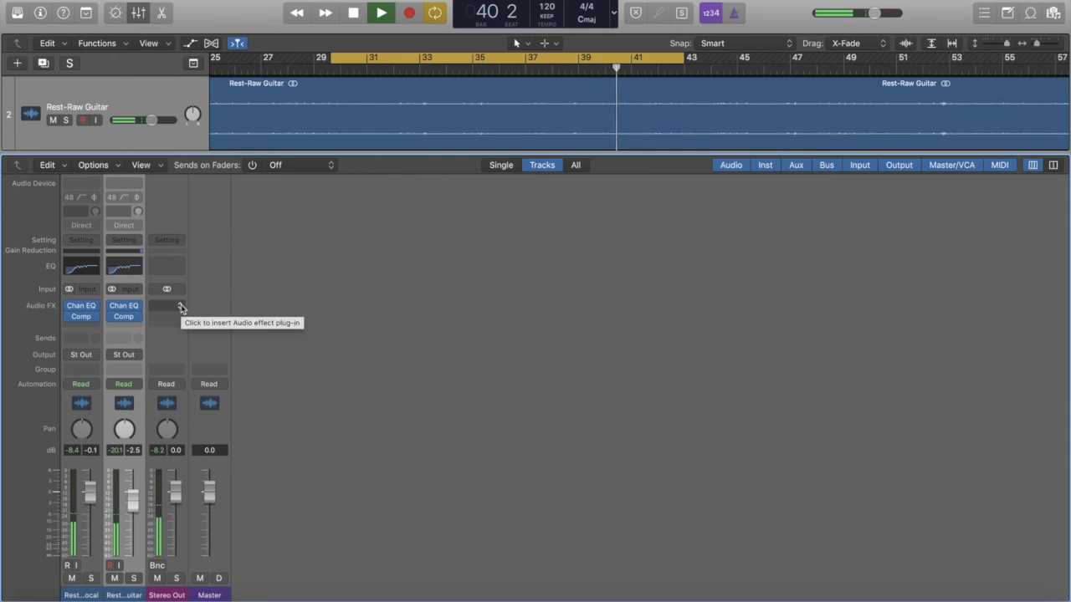
key(space)
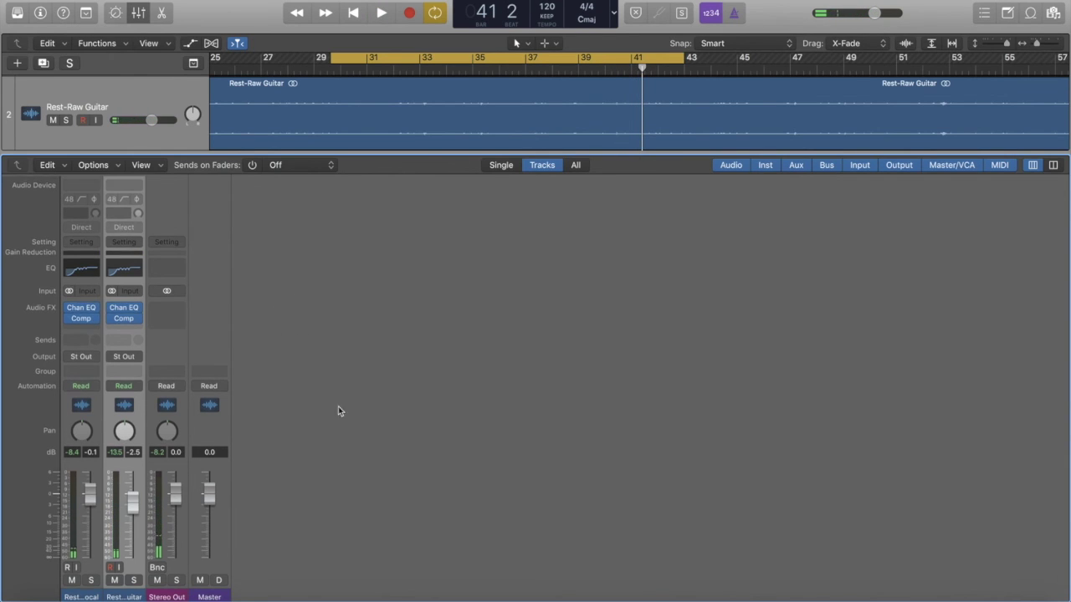
- Turn off cycle mode, hide the mixer and fit both full tracks in the arrangement view
click(435, 20)
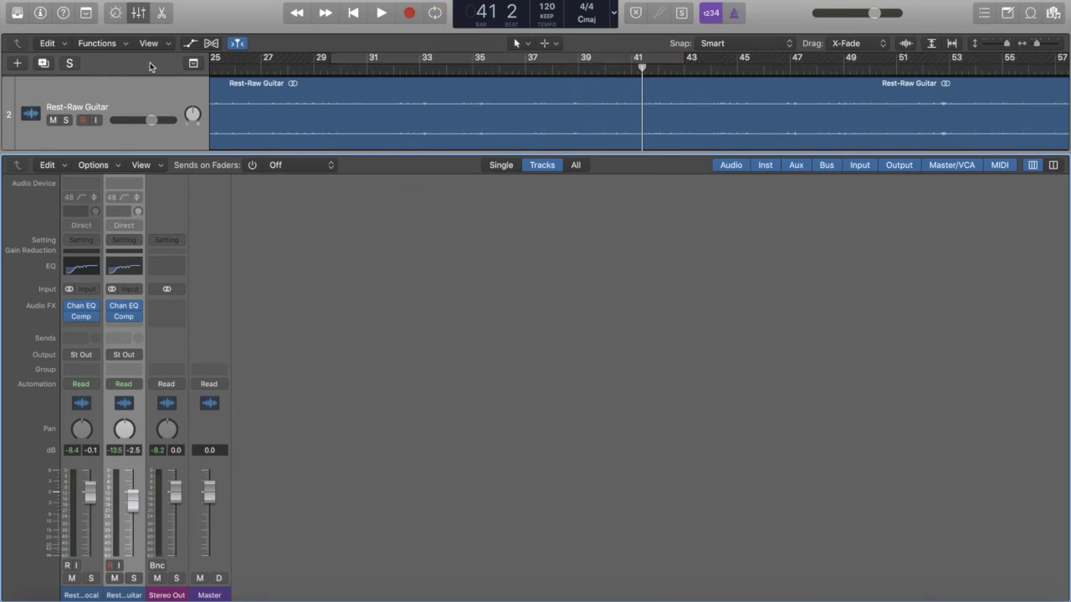
key(x)
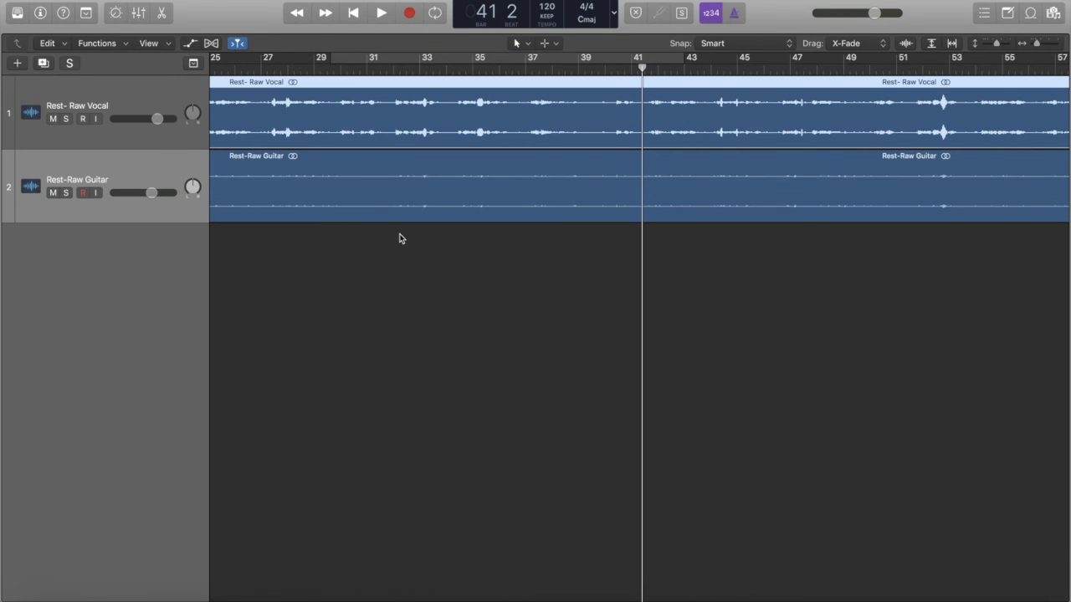
key(z)
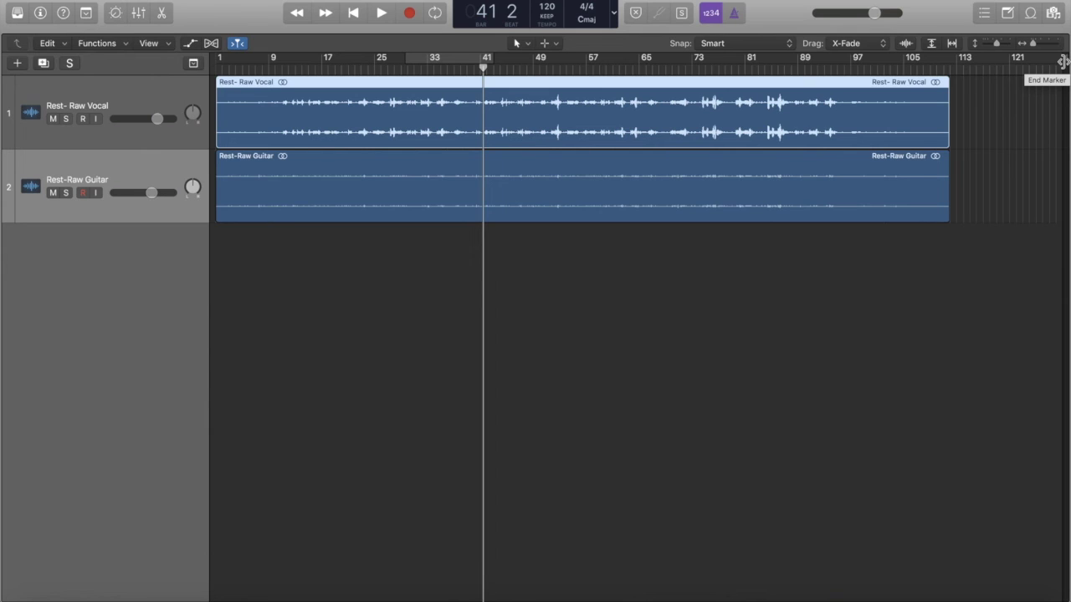
- Play the song's ending from bar 99 to the end of the regions to examine the silent tail
click(863, 68)
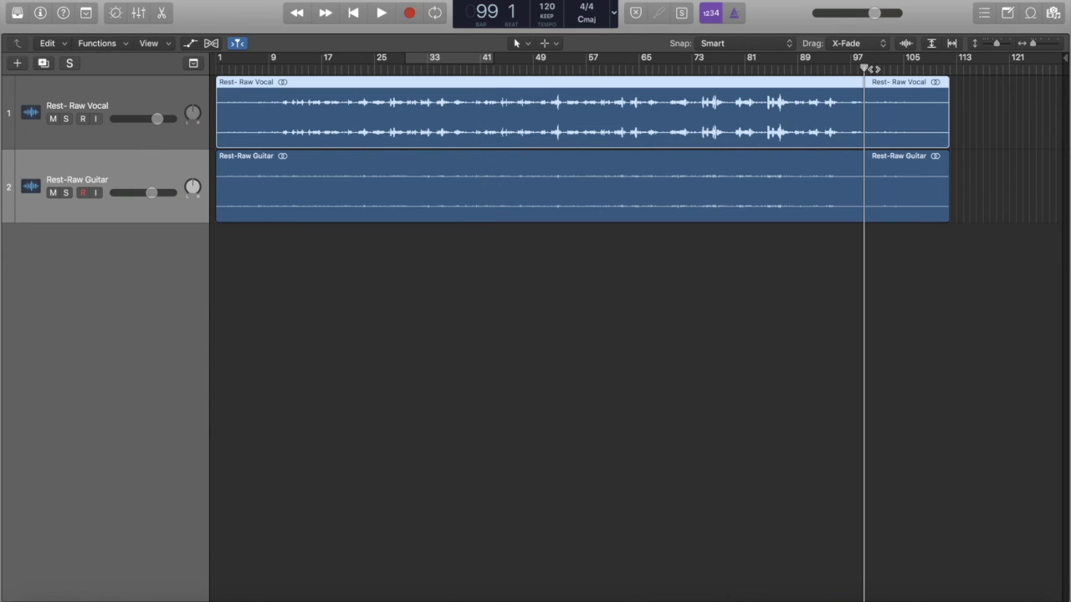
key(space)
click(914, 70)
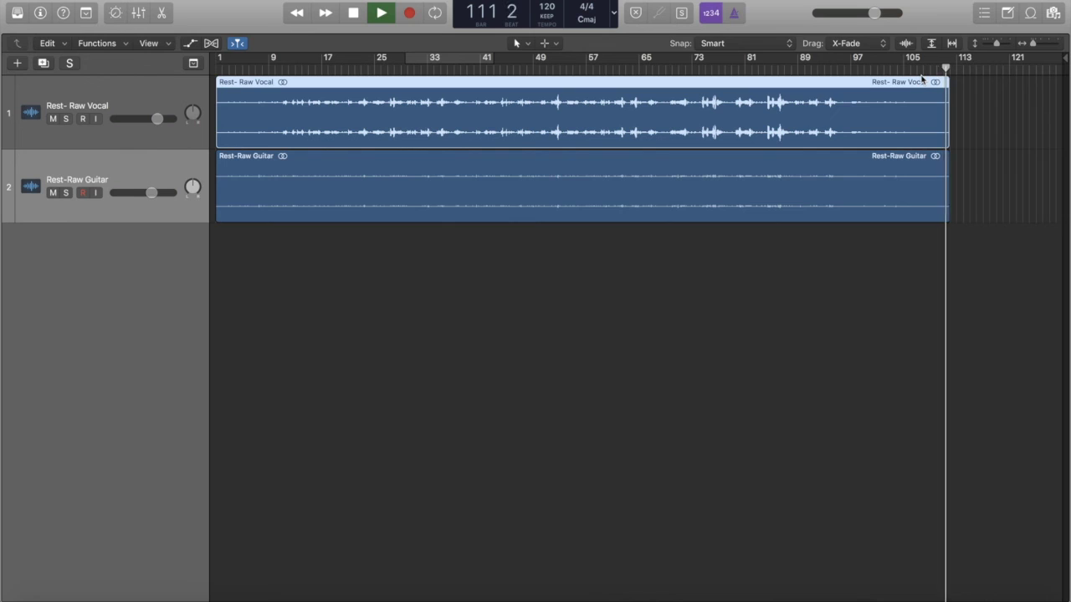
key(space)
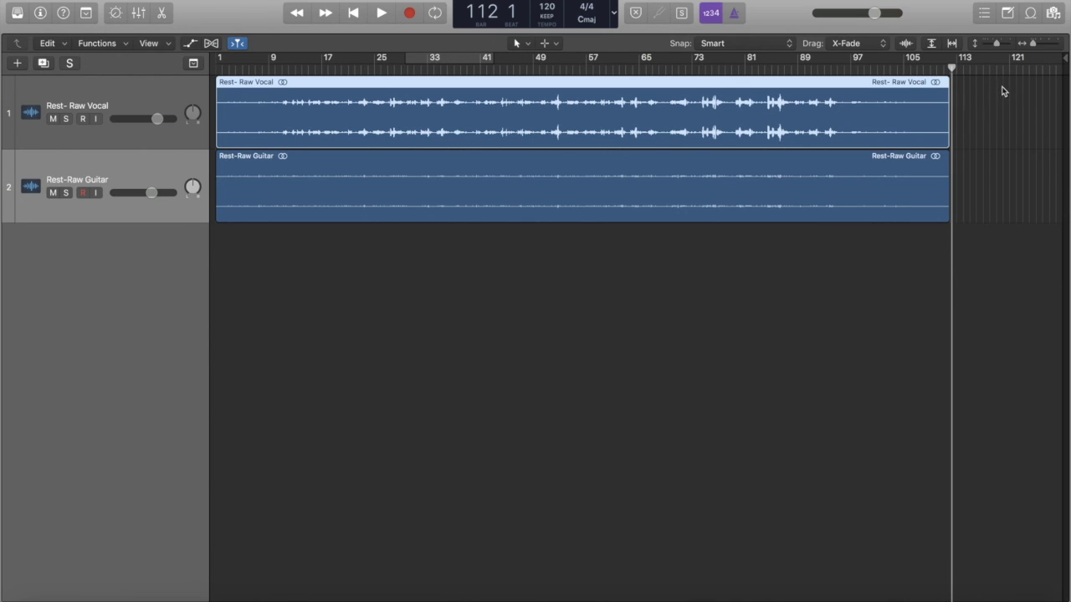
- Move the project end marker back to about bar 112, just after the end of both regions
drag(1060, 58, 948, 66)
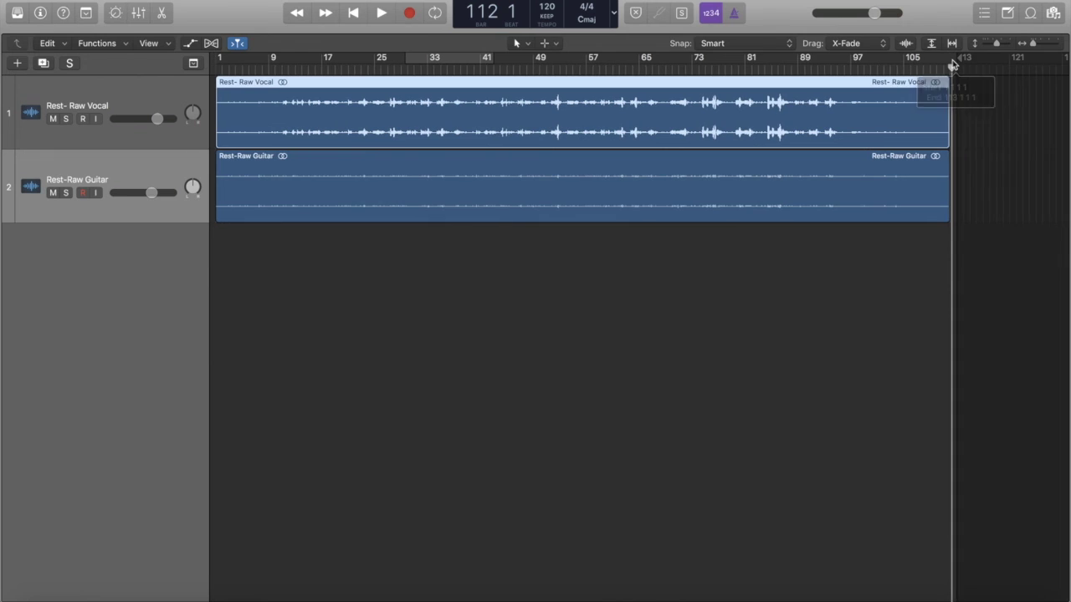
key(super+Right)
key(super+Right)
scroll(929, 75, right, 10)
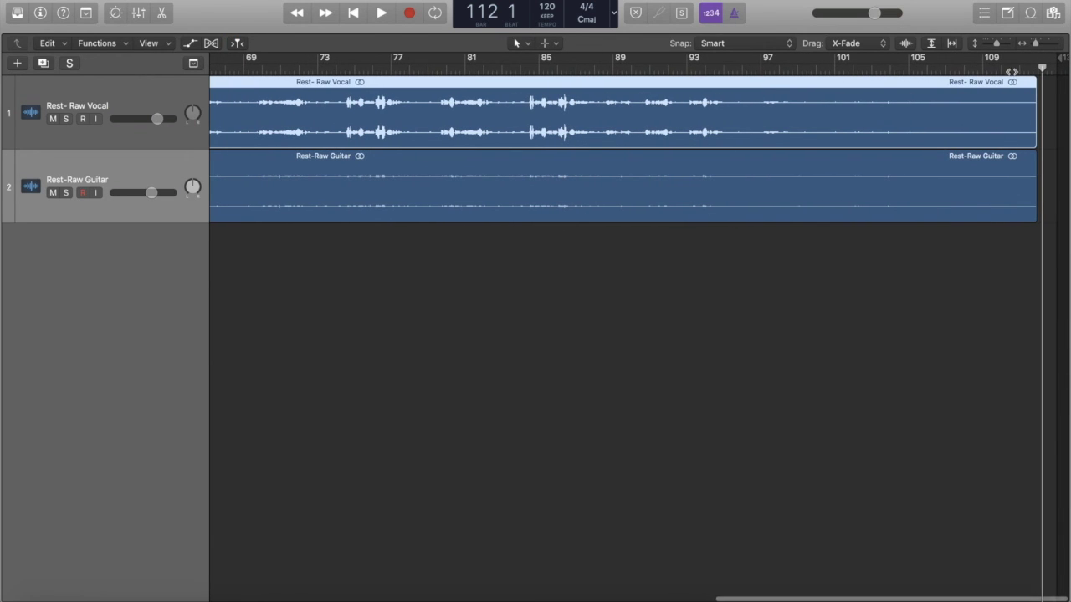
drag(1043, 66, 1037, 66)
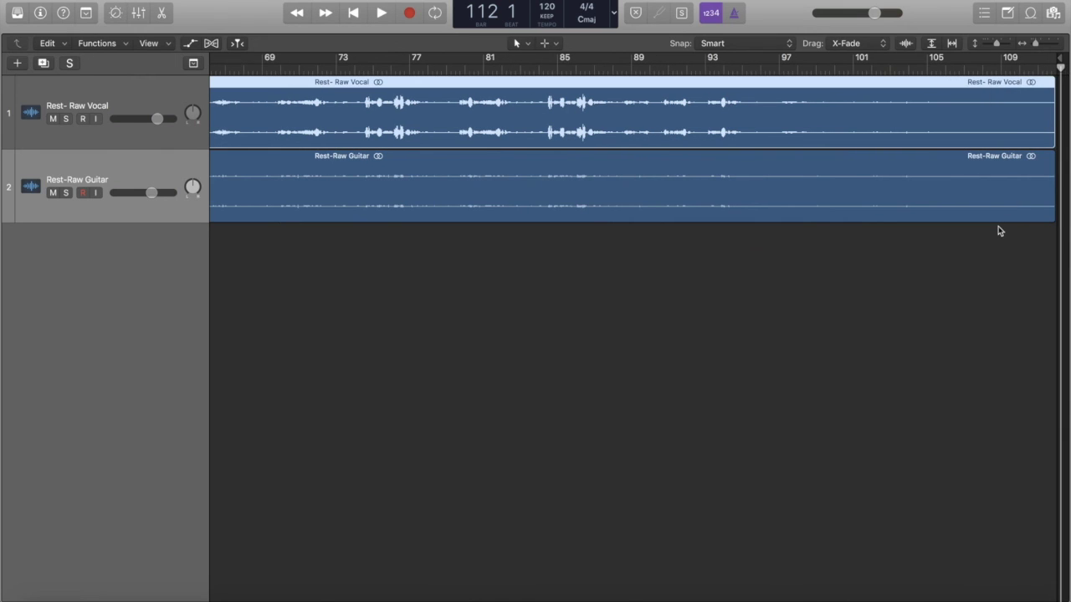
- Play the ending up to bar 110, split the vocal region there and delete the leftover tail
double_click(909, 68)
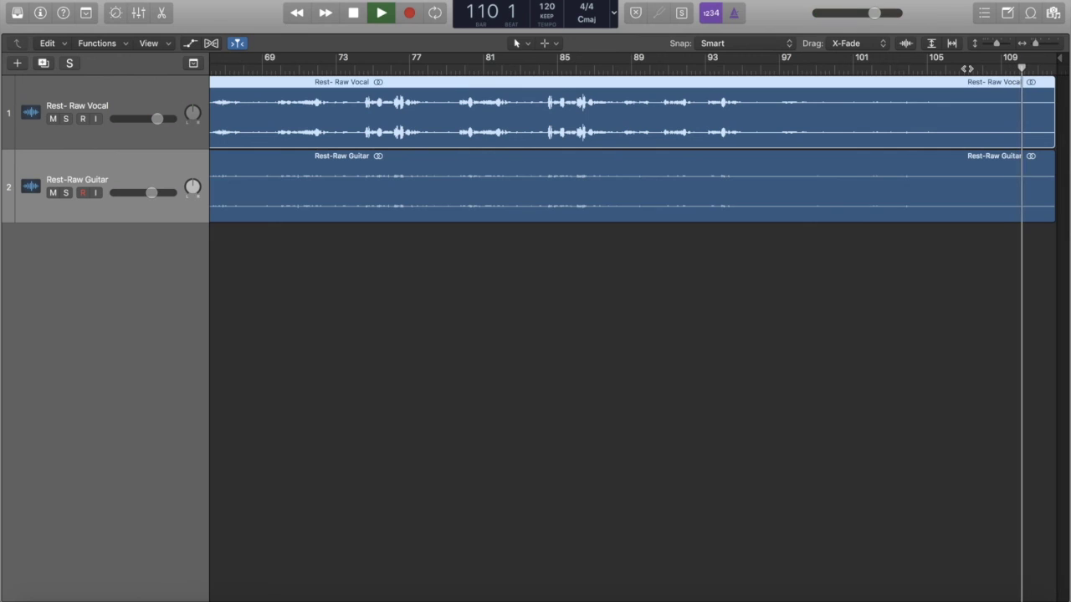
key(space)
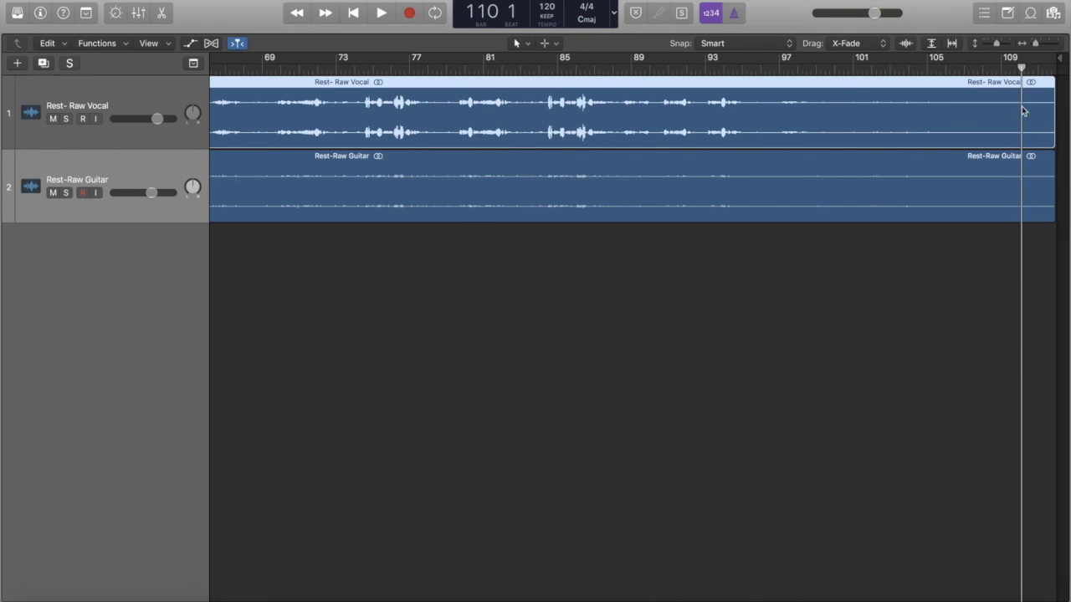
scroll(1019, 99, left, 1)
scroll(1019, 100, left, 2)
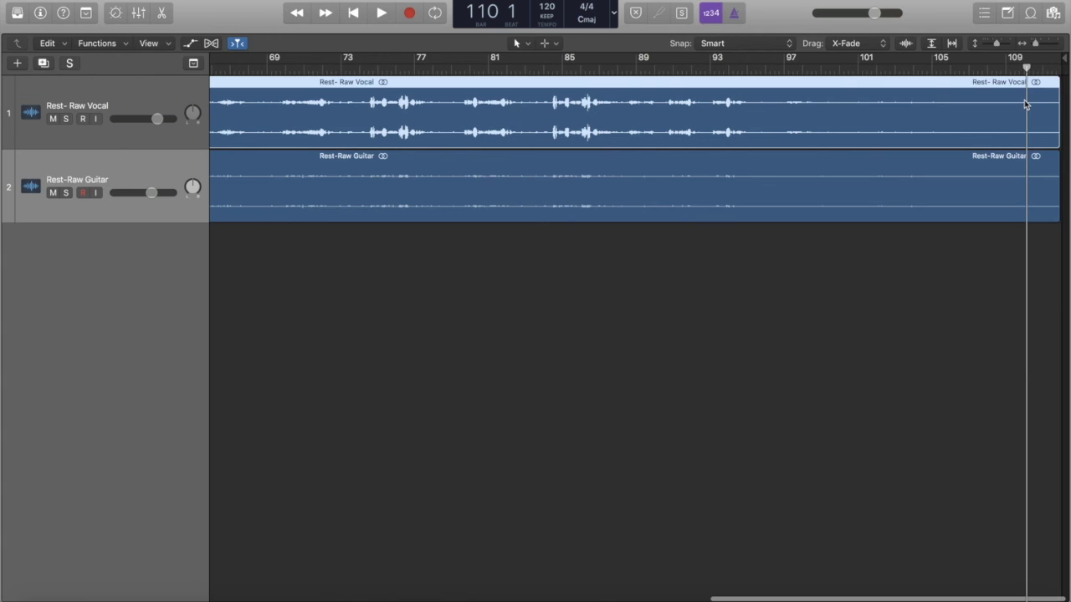
key(super+t)
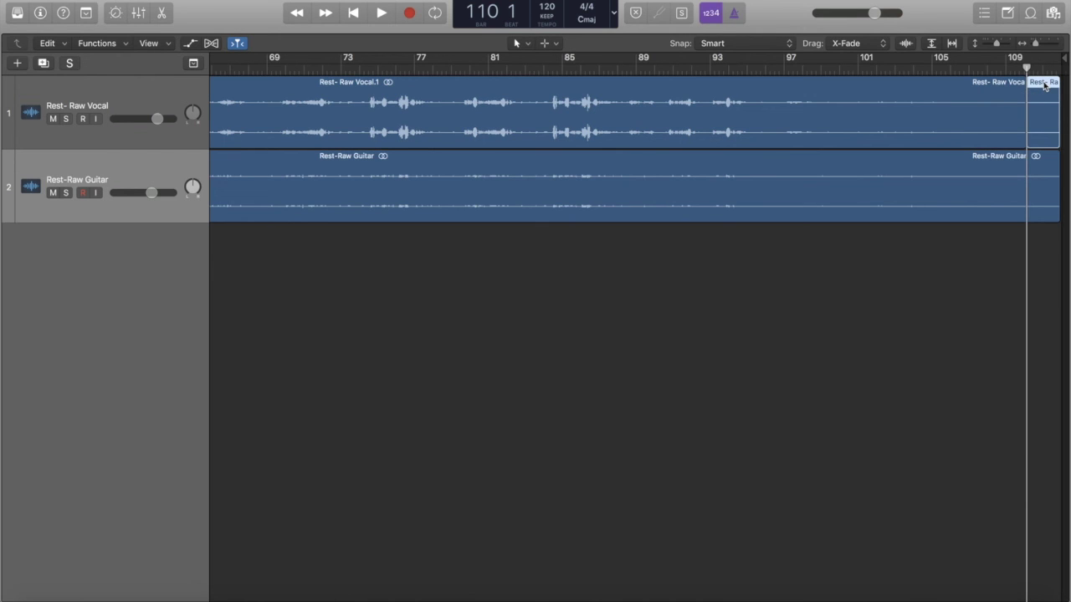
key(Delete)
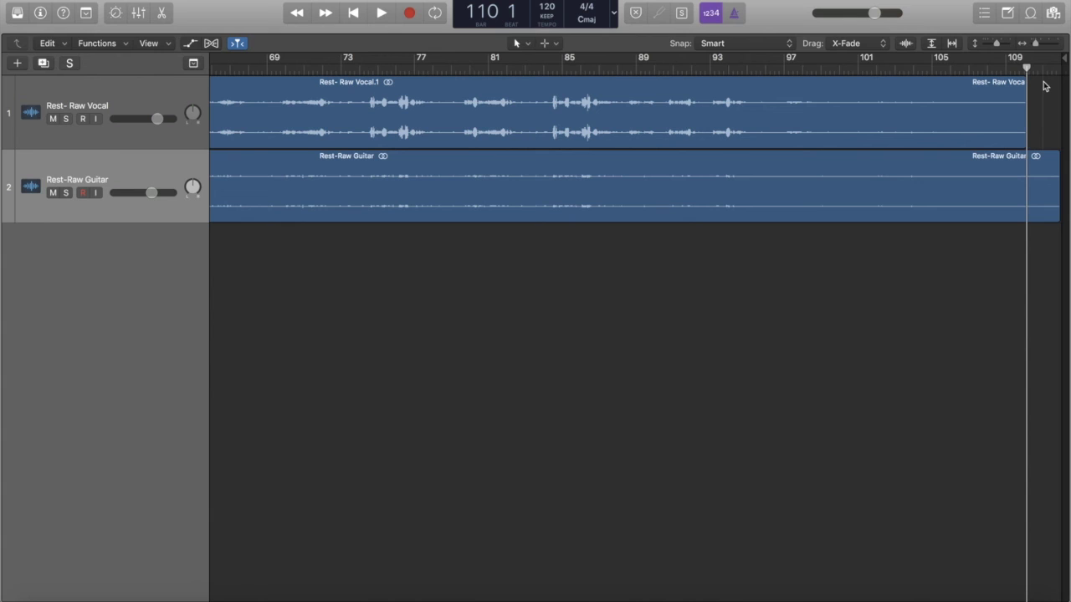
- Split the guitar region at bar 110 and delete its leftover tail
click(1040, 166)
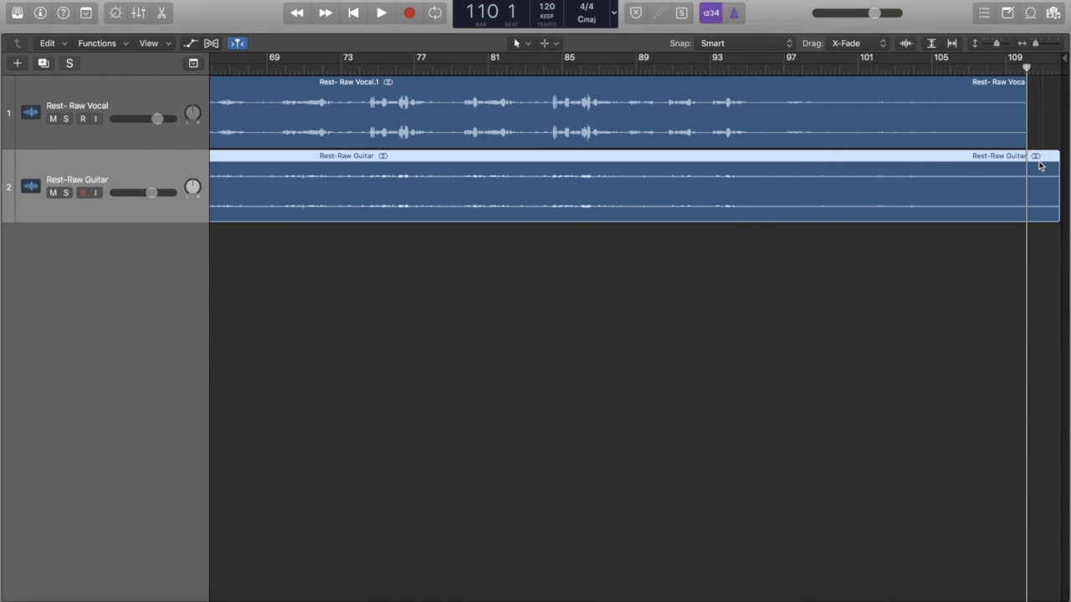
key(super+t)
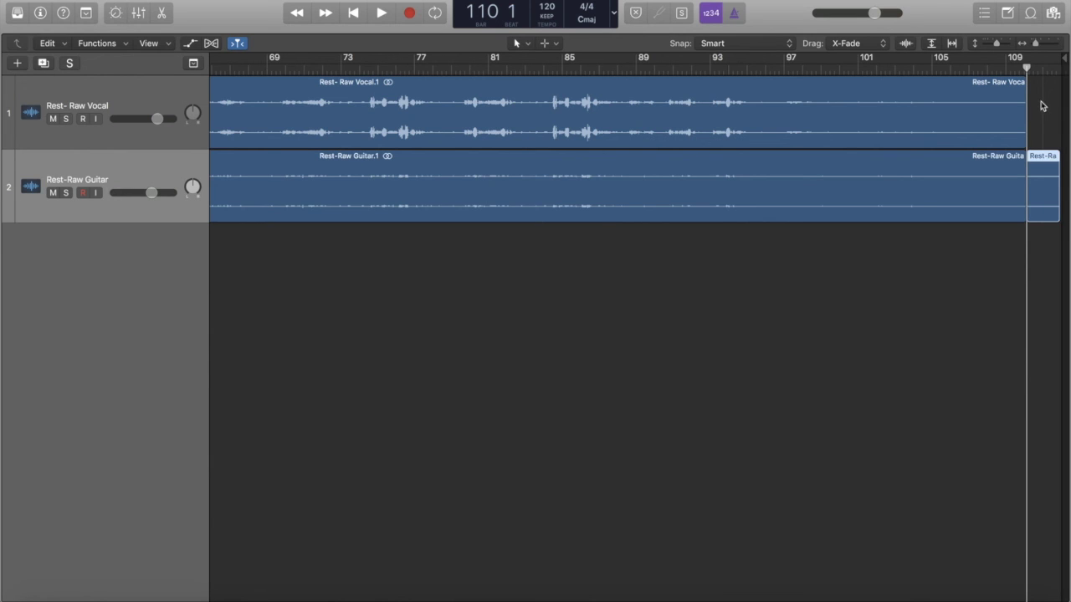
key(Delete)
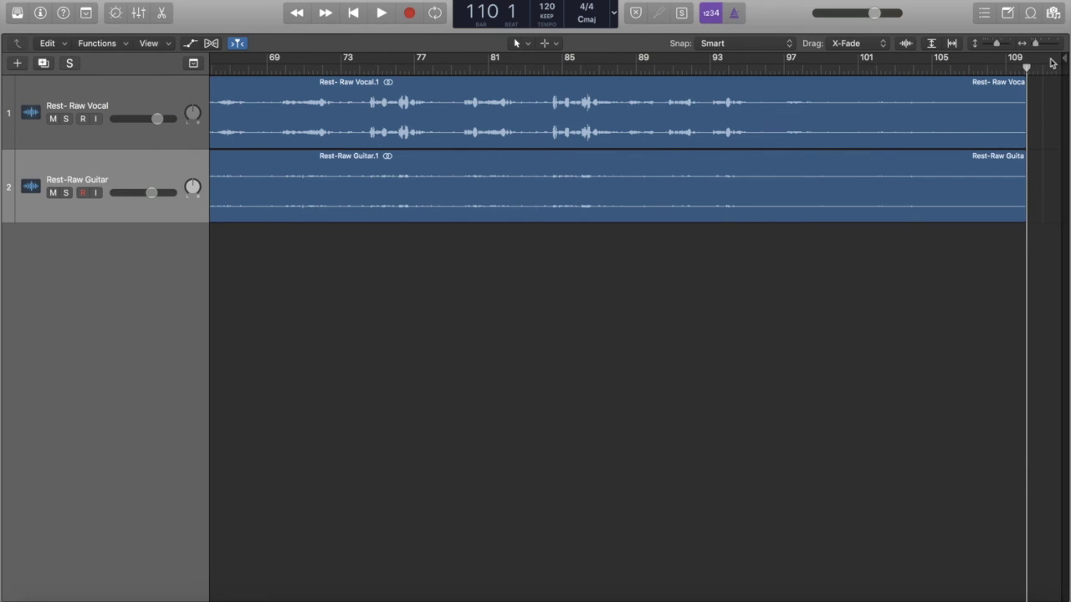
- Move the project end marker back to the trimmed regions' end, about bar 110, and play the ending briefly
drag(1057, 58, 1029, 60)
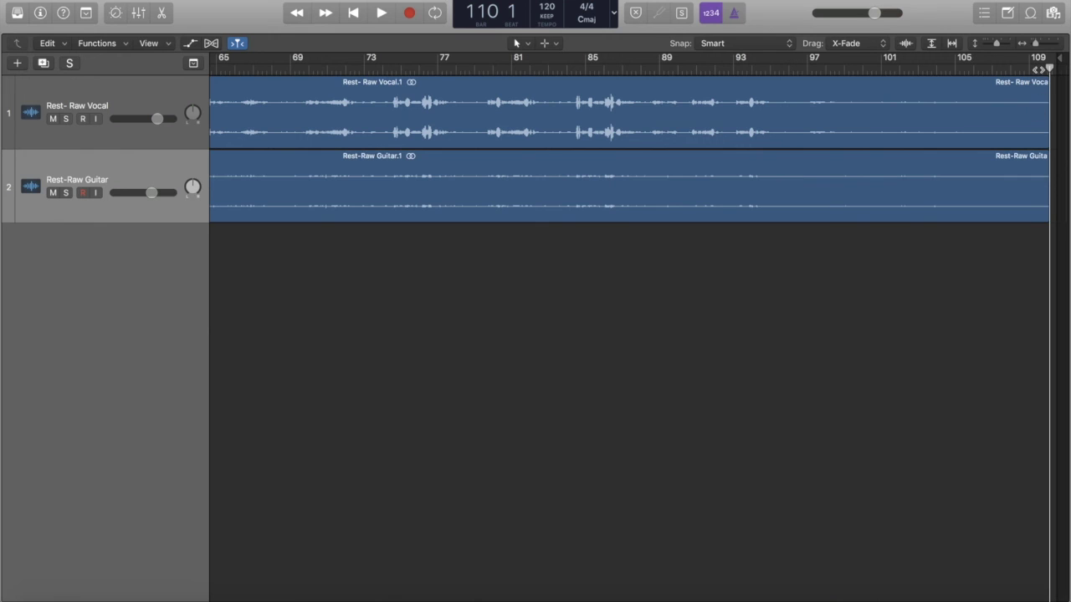
key(space)
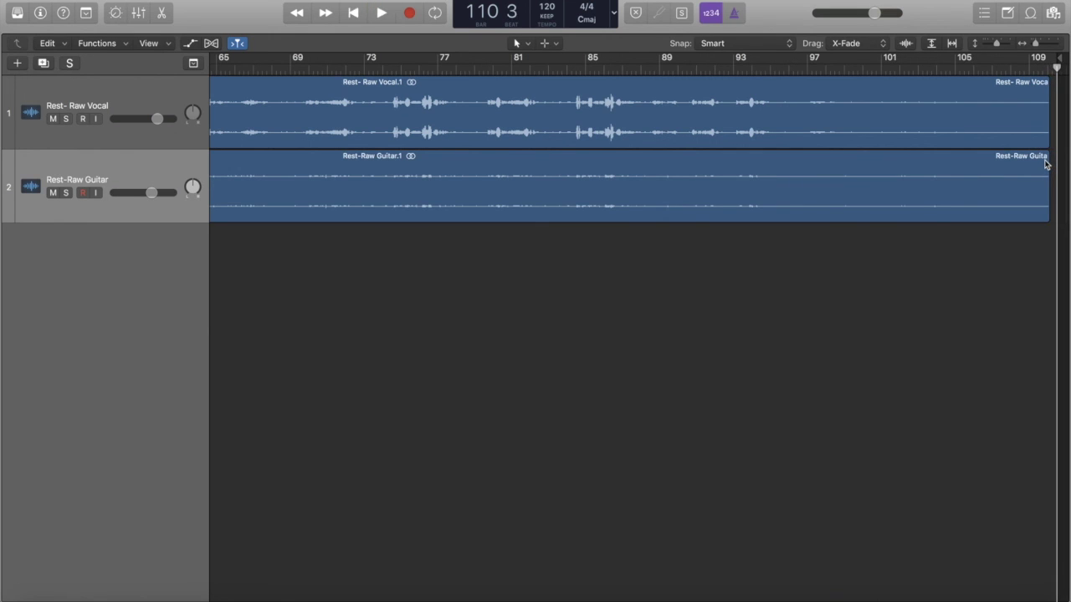
key(space)
- Return the playhead to bar 1 and play the full mix from the start
key(Return)
key(super+Left)
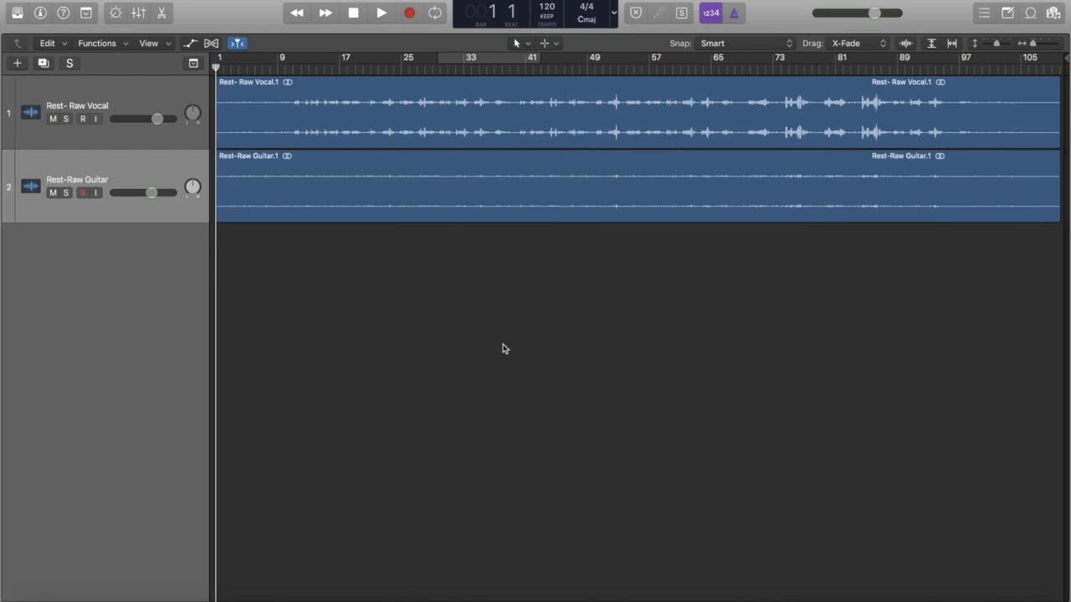
key(space)
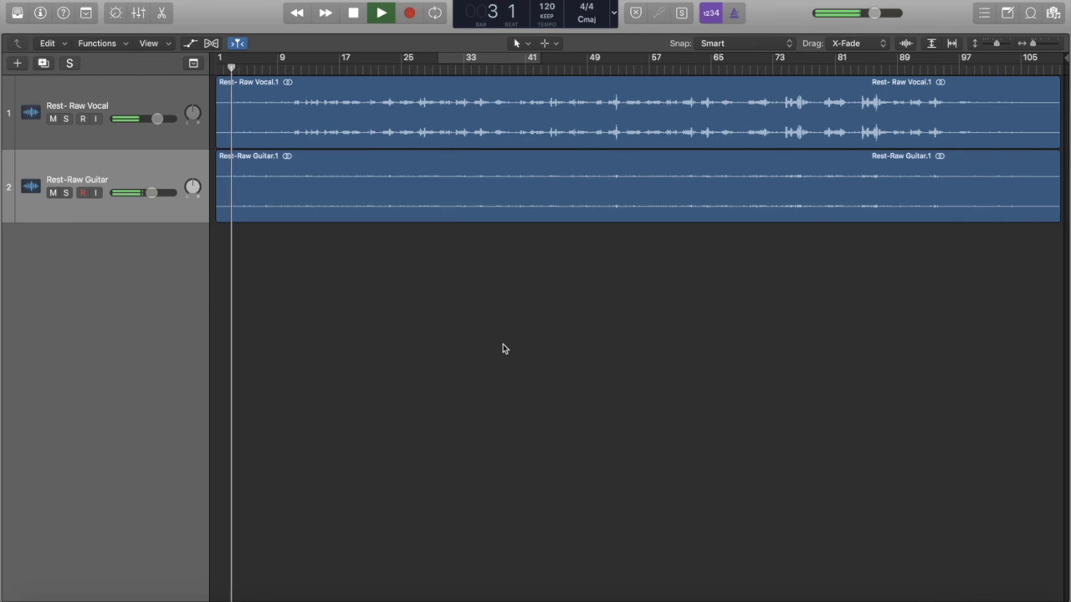
- Stop playback with the playhead back at bar 1 and set up an offline bounce with MP3 as the only destination
key(space)
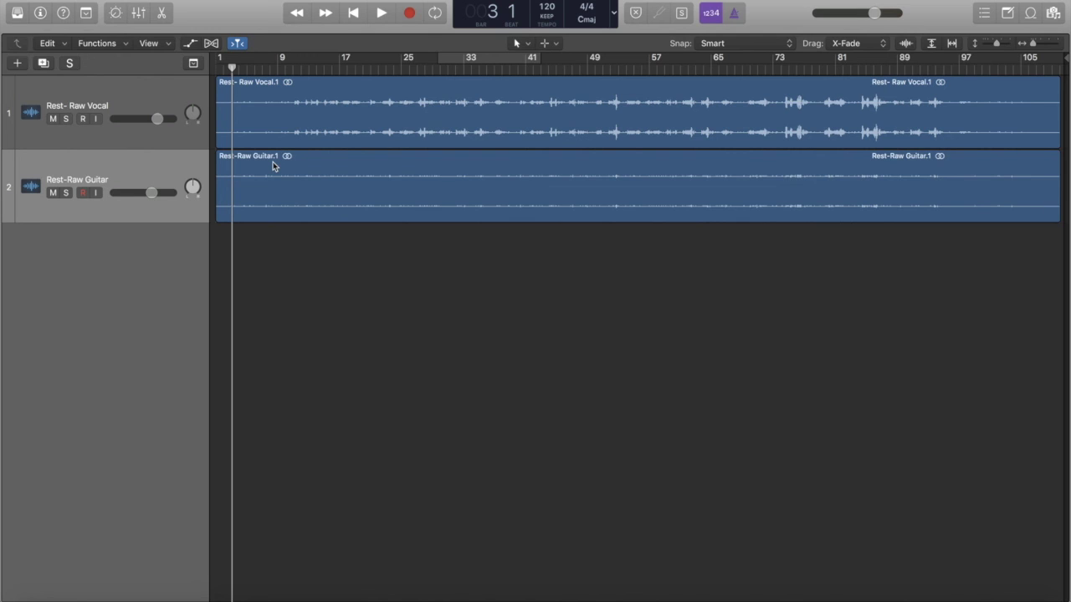
key(Return)
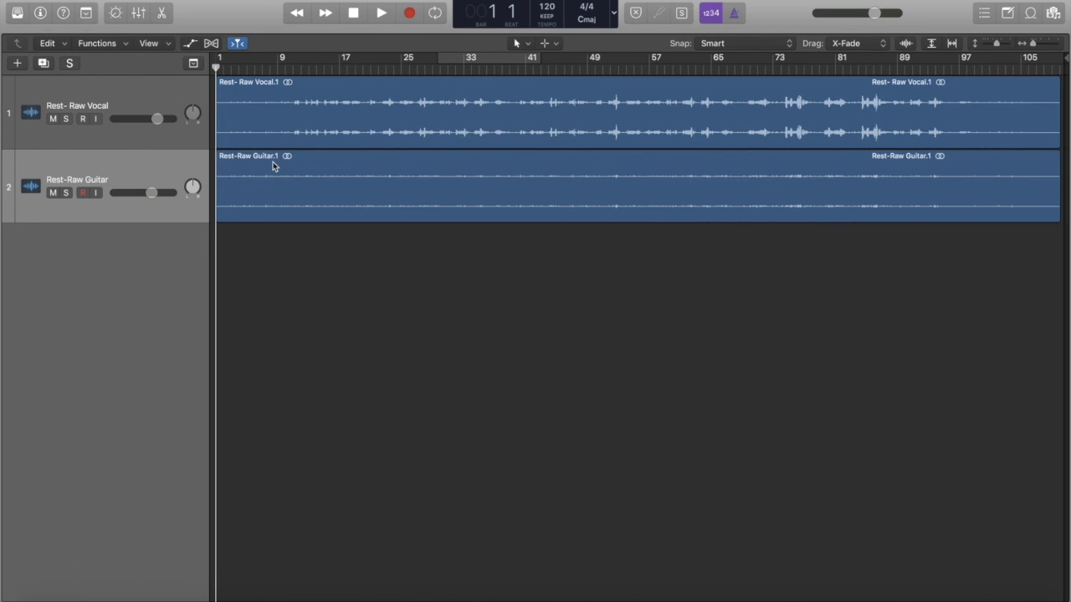
key(super+b)
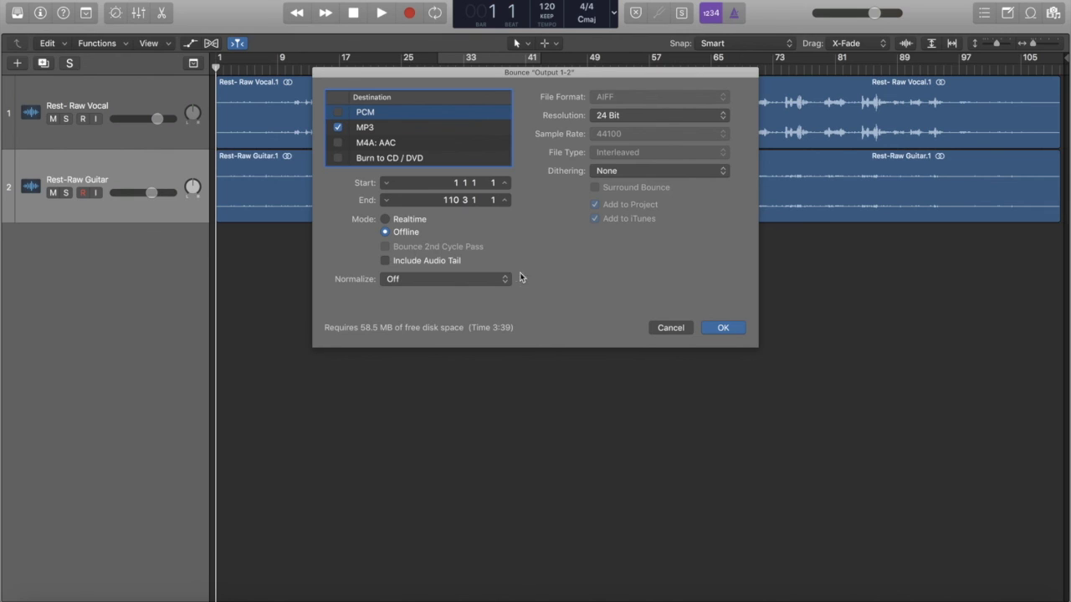
click(338, 113)
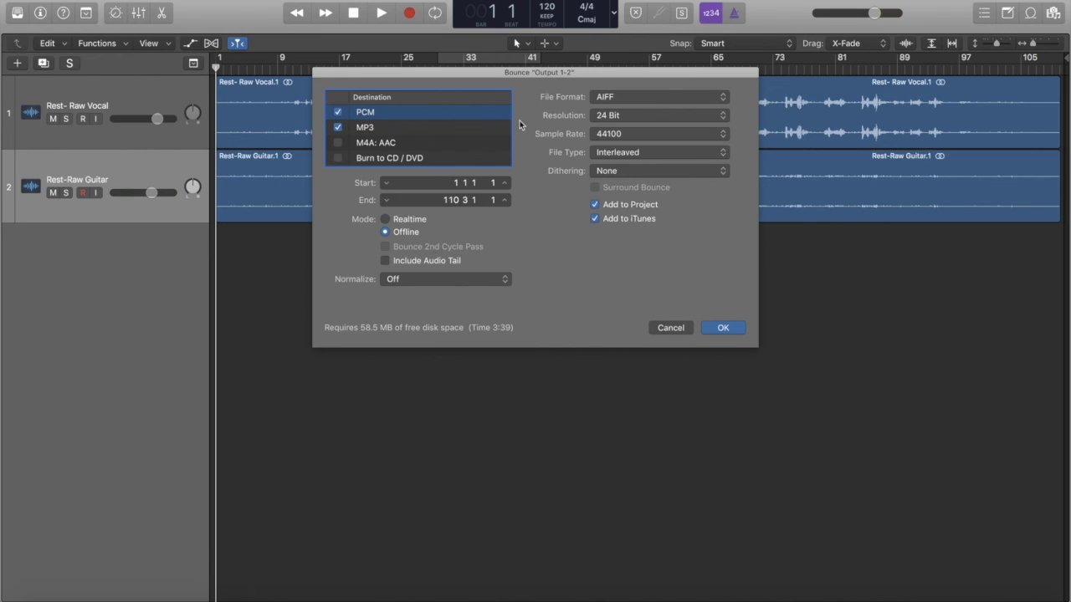
click(338, 112)
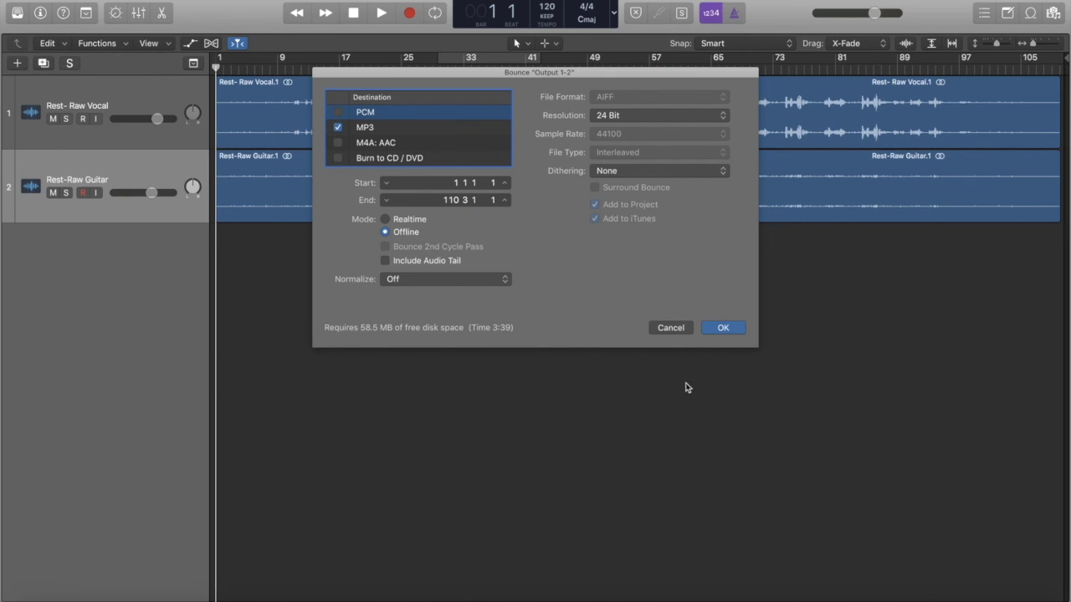
- Bounce the mix to the Logic folder under the file name "Rest- EQ and Comp Version"
click(717, 327)
key(BackSpace)
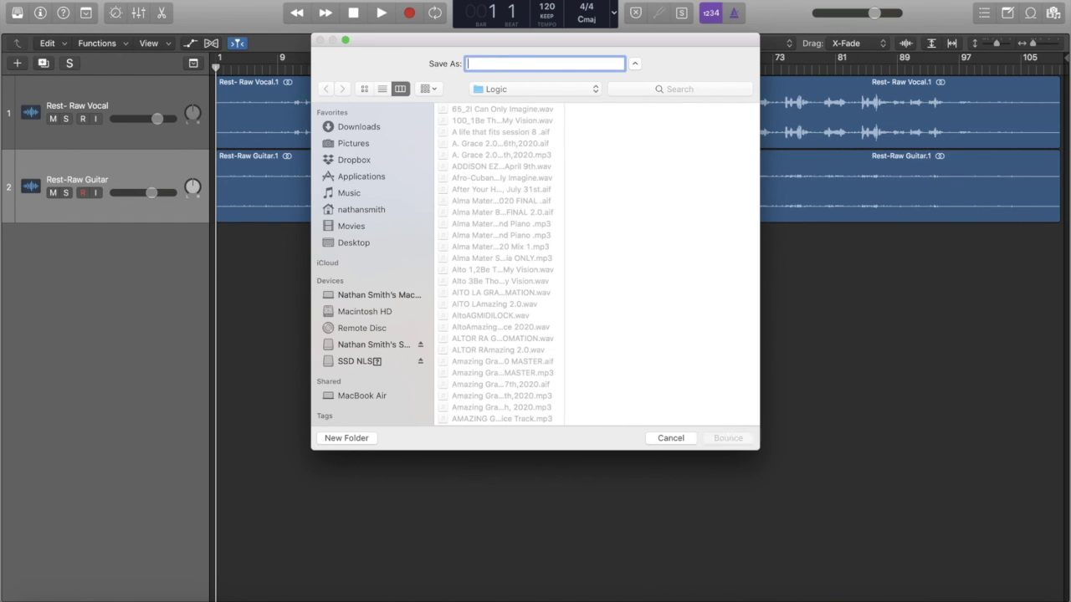
text(Rest-)
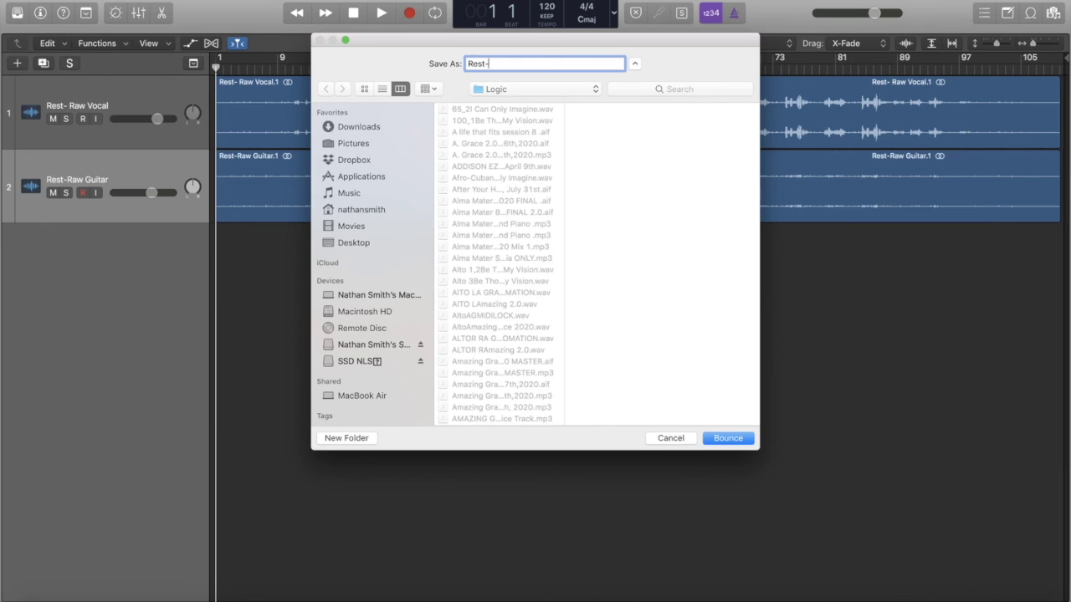
text( EQ)
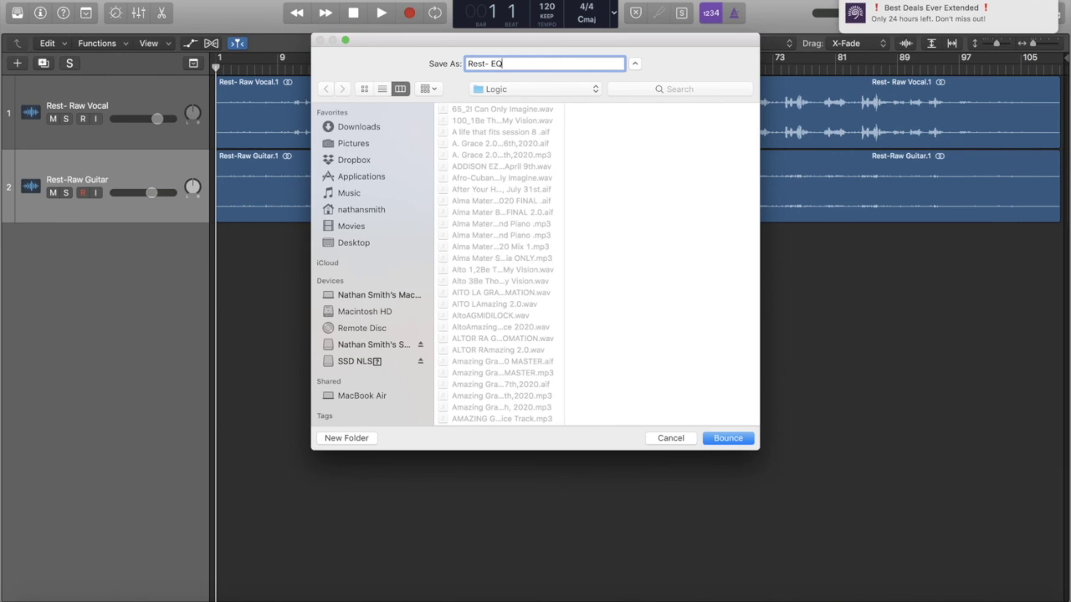
text( and Comp Version)
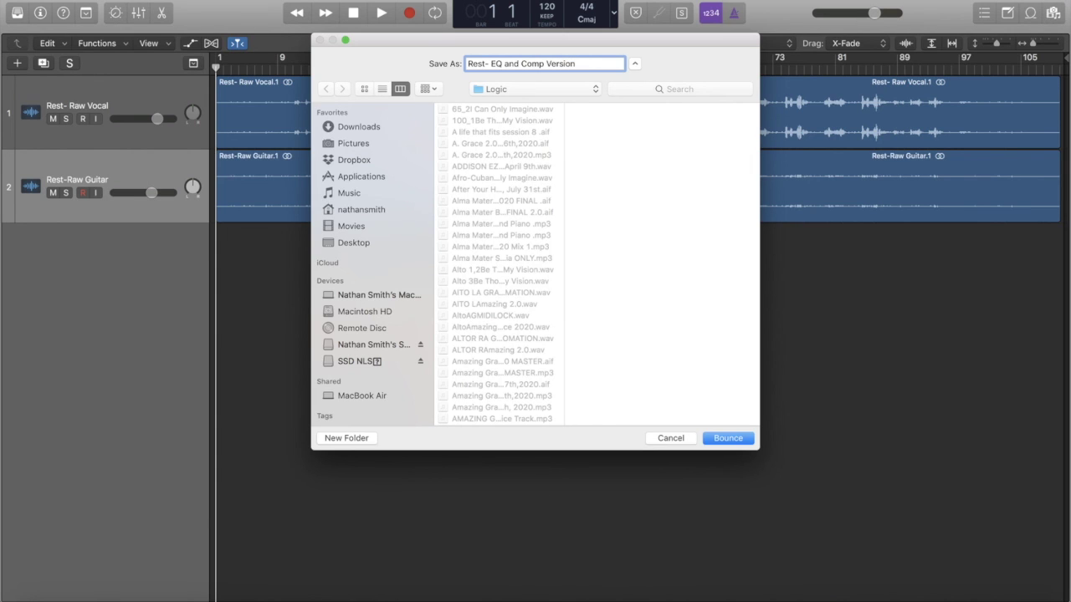
key(Return)
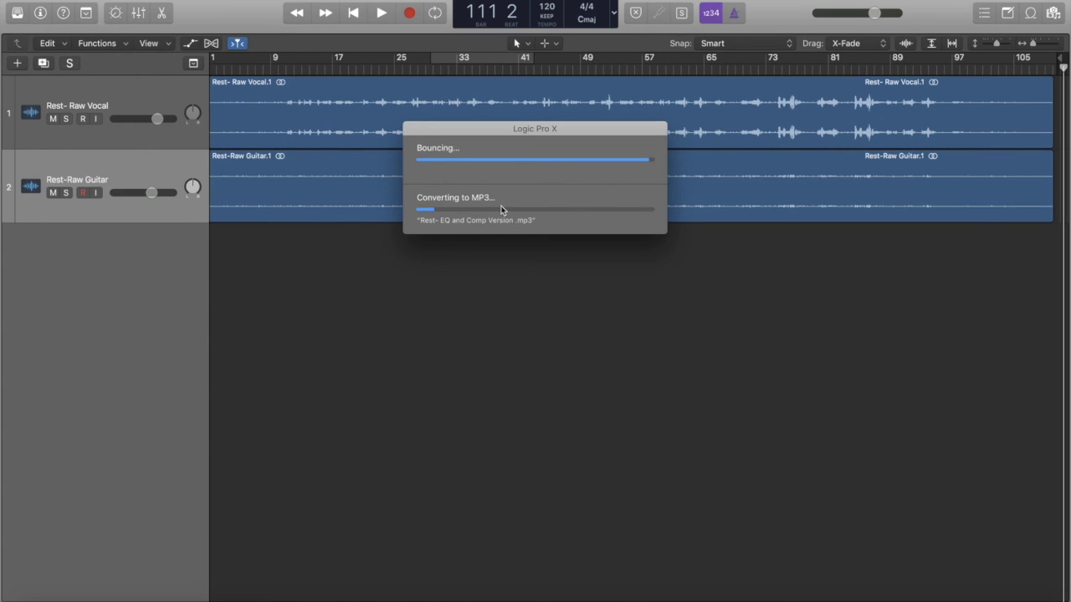
- Minimise the project window, switch to iTunes and copy the Rest- EQ and Comp Version song from the library to the desktop
mouse_move(272, 597)
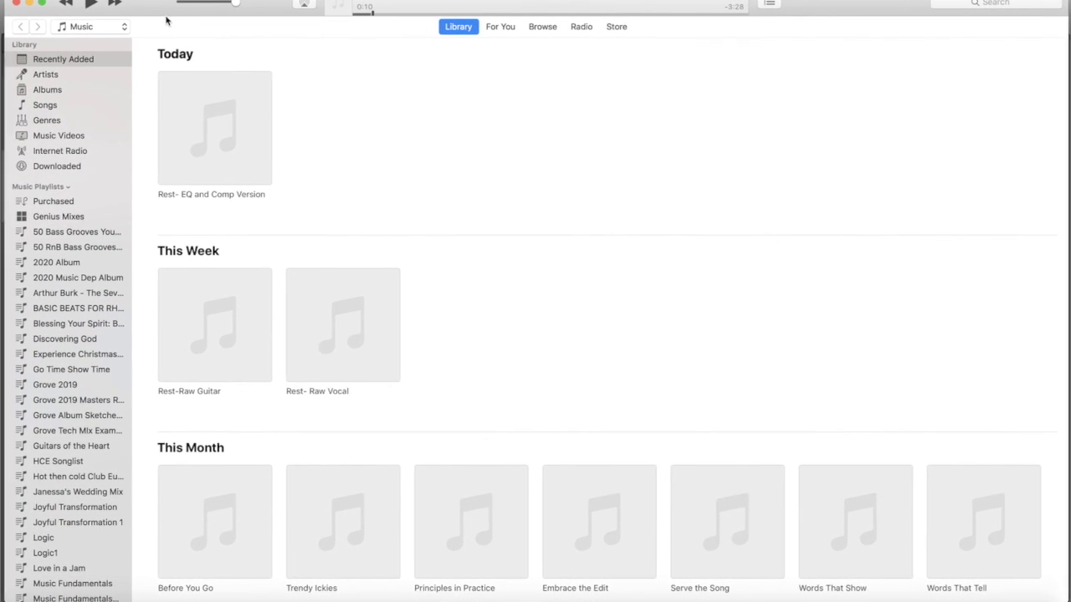
mouse_move(220, 112)
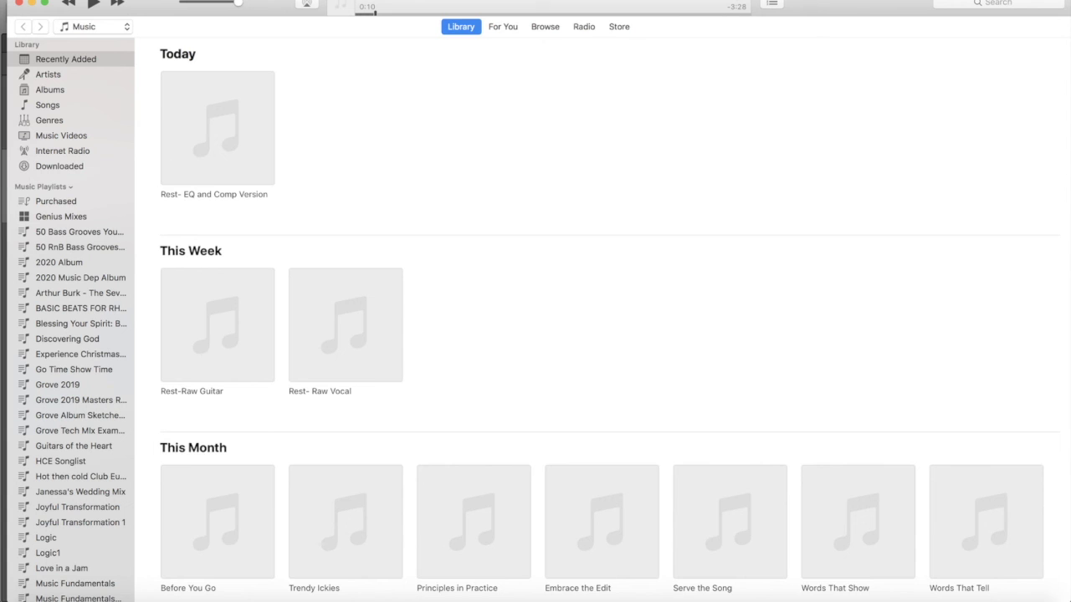
key(super+Tab)
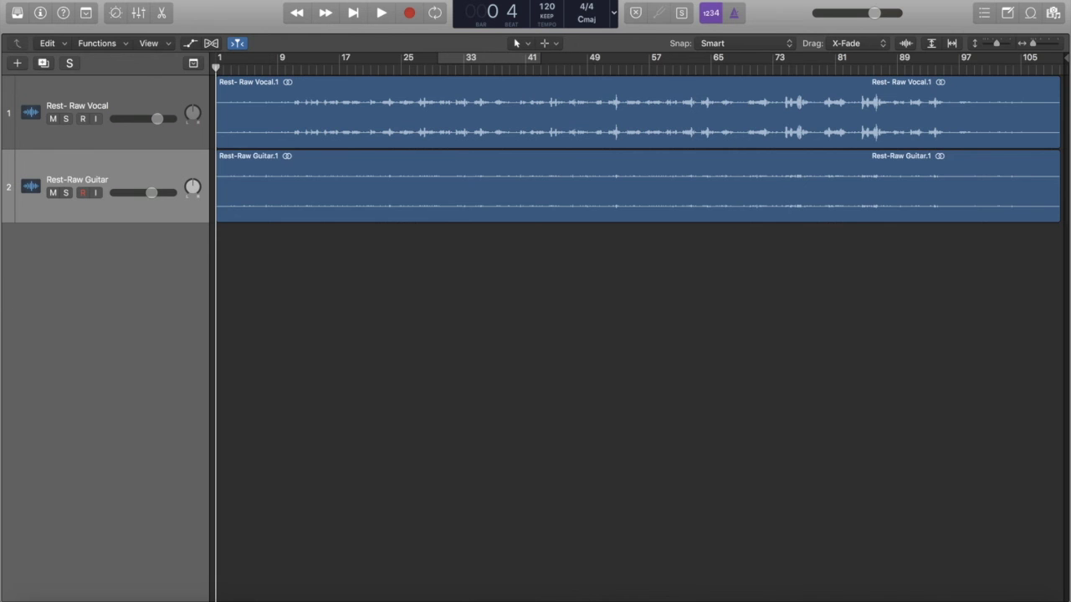
key(super+m)
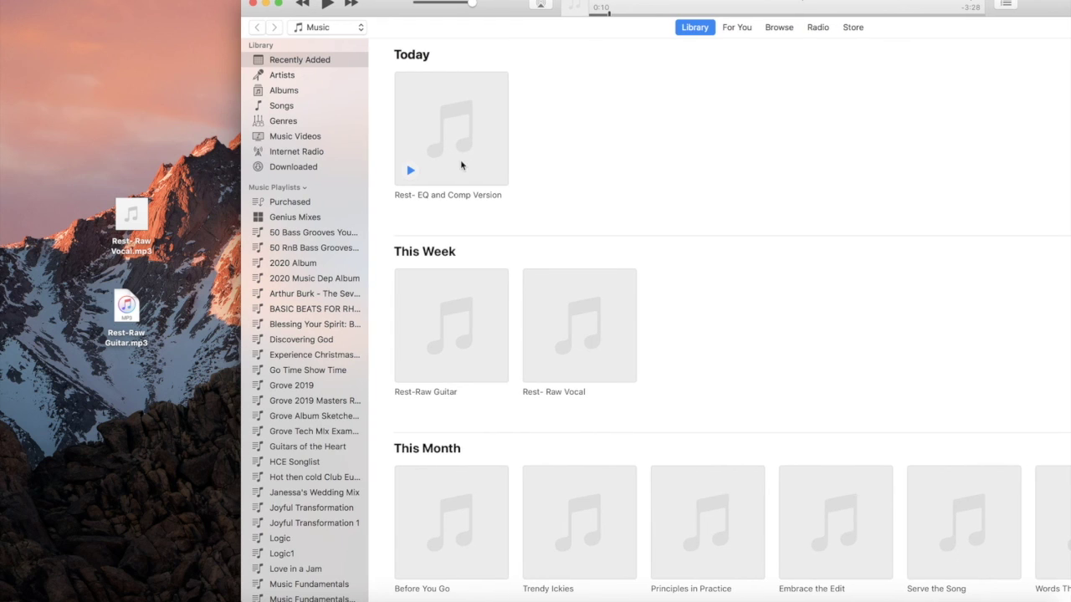
drag(466, 149, 97, 74)
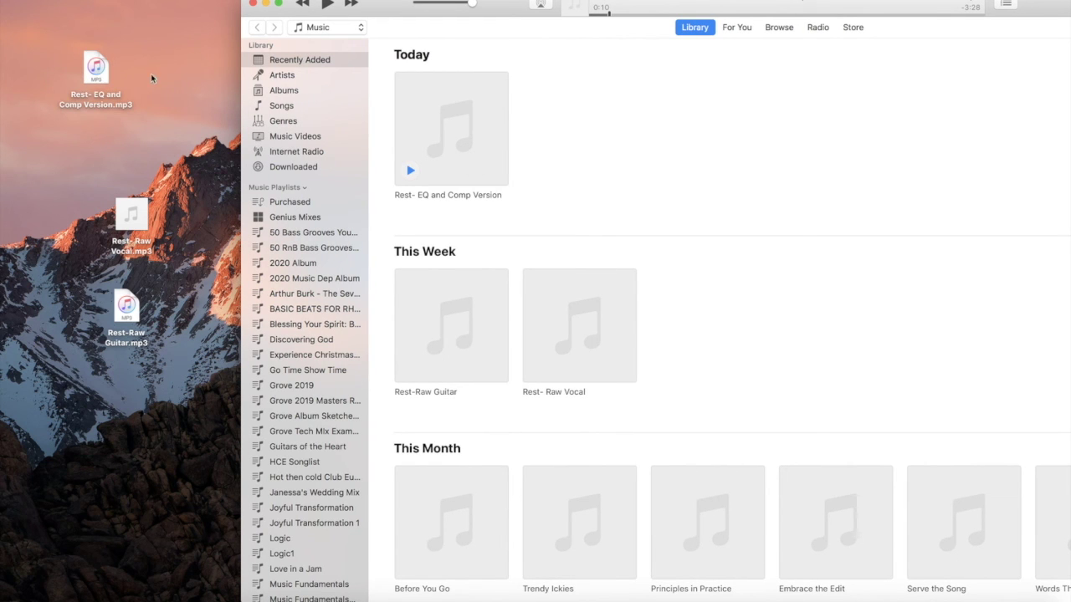
click(187, 73)
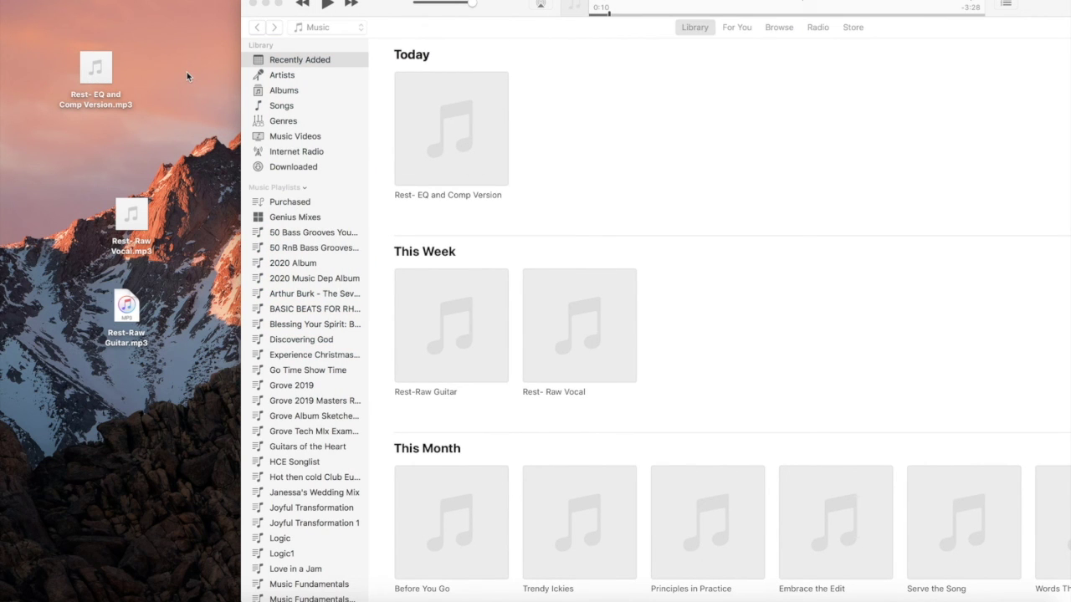